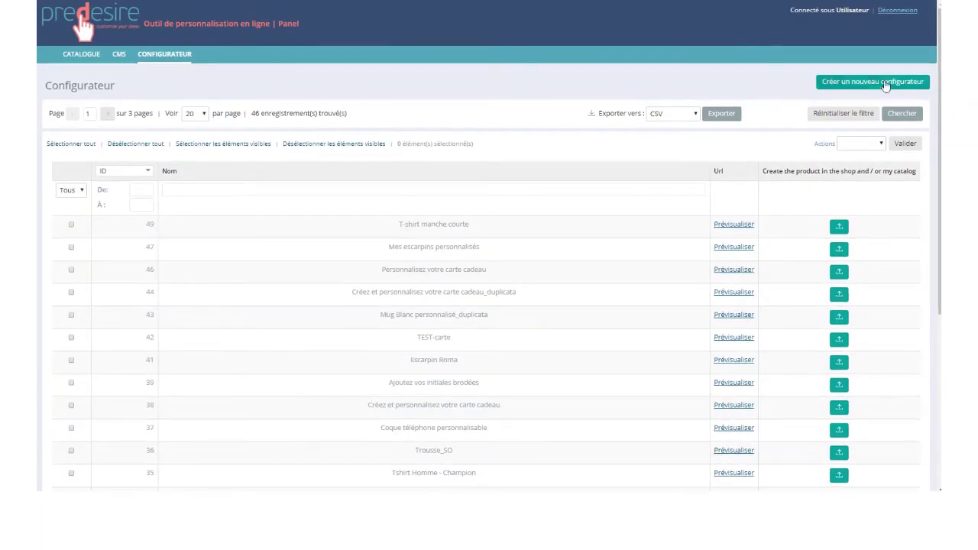
Create a new configurator and enter "T-shirt manche courte de démo" as its name, description and short description.
click(884, 85)
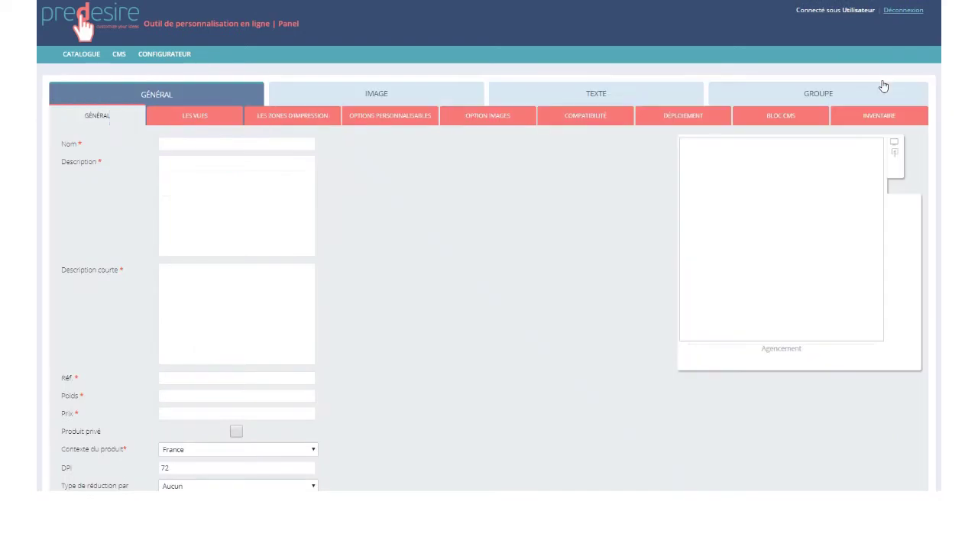
click(232, 136)
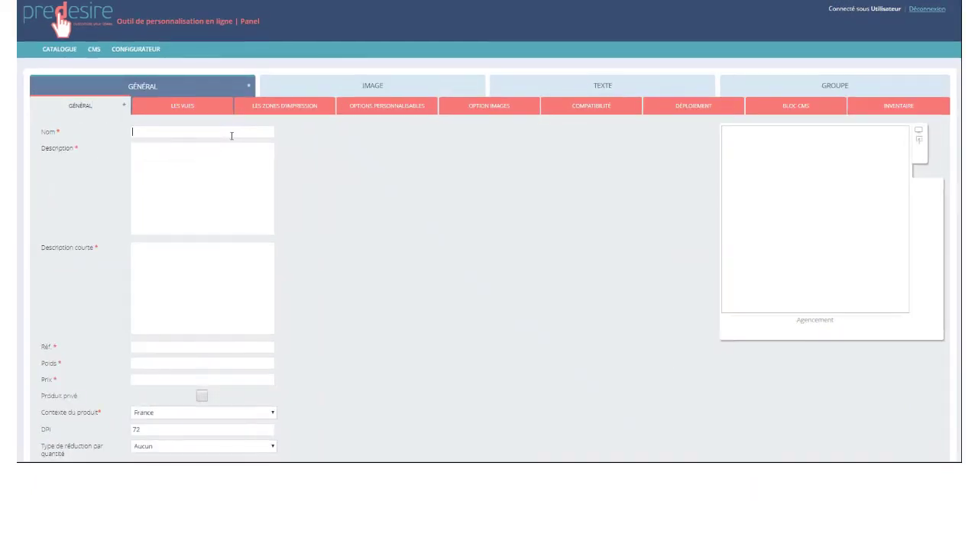
text(T-shirt manche courte de démo)
text(T-shirt manche courte de démo)
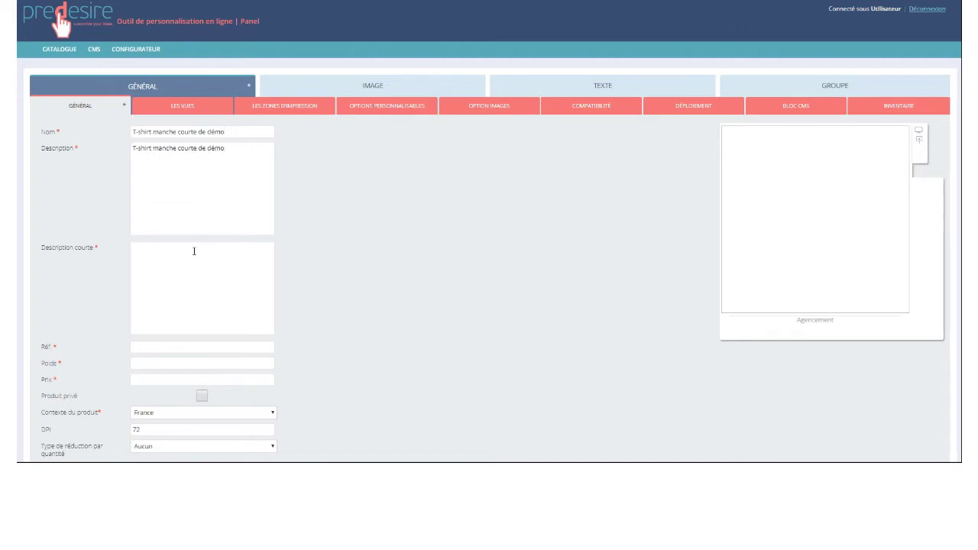
text(T-shirt manche courte de démo)
Set the reference to "T-shirt manche courte de démo", the weight to 0,3 and the price to 4, and save the configurator.
scroll(227, 268, down, 2)
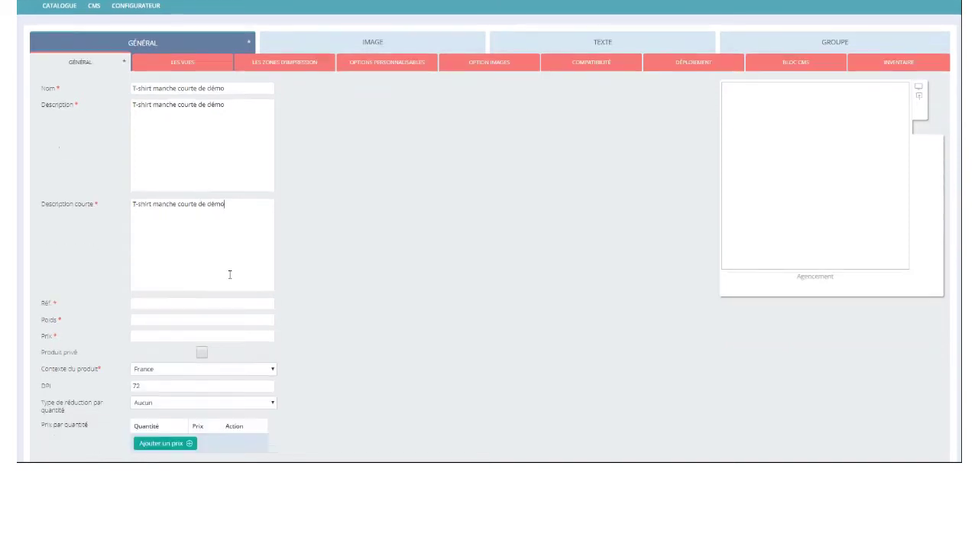
click(216, 248)
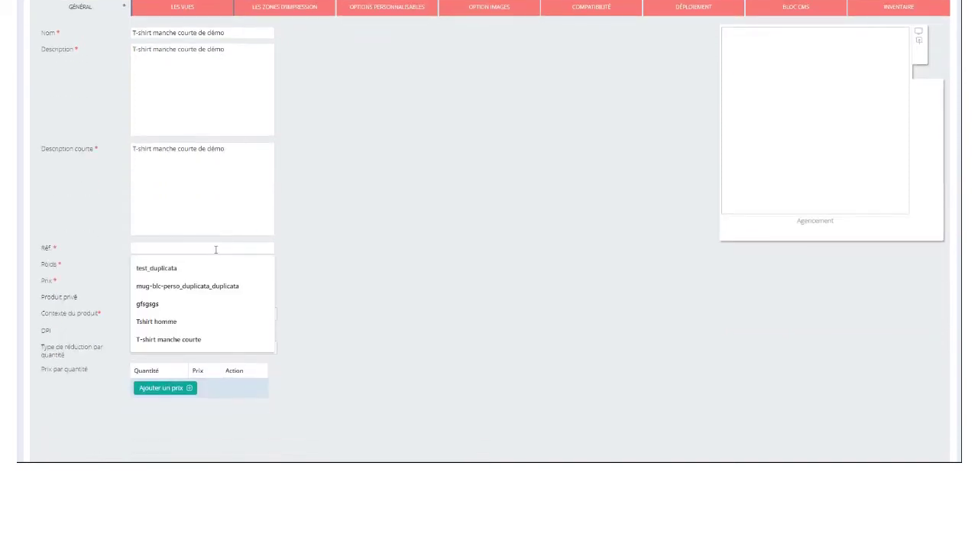
text(T-shirt manche courte de démo)
click(217, 263)
text(0,3)
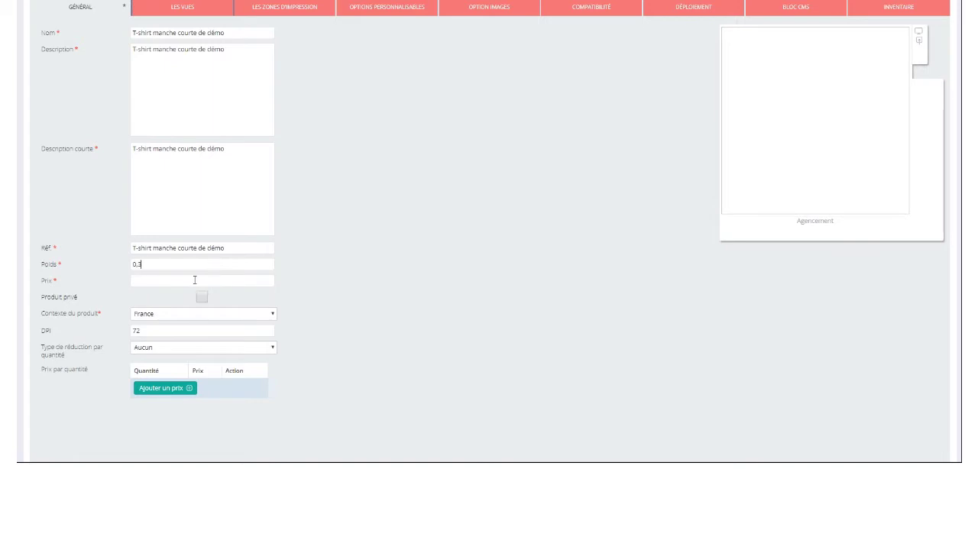
click(194, 280)
text(4)
key(Return)
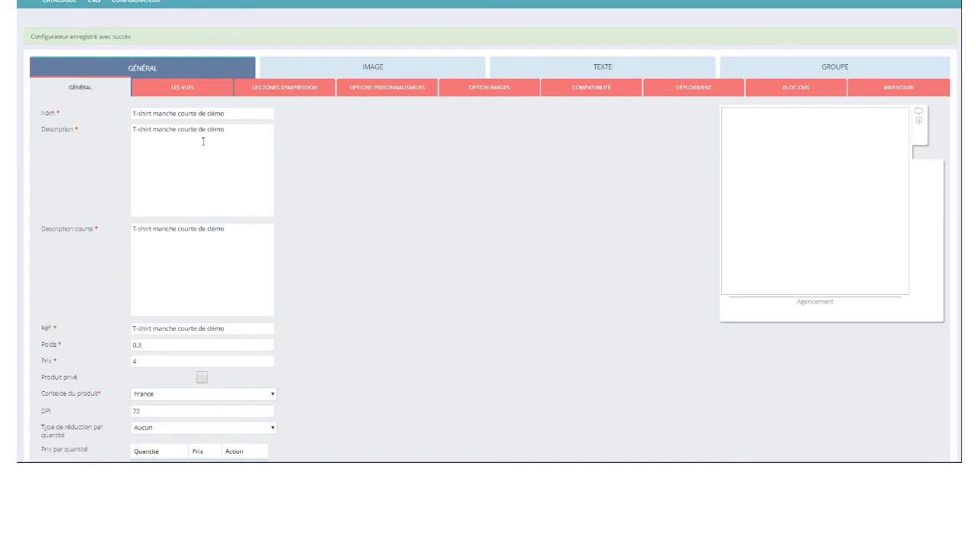
Add a view named "Face" to the configurator with a white background image.
click(190, 93)
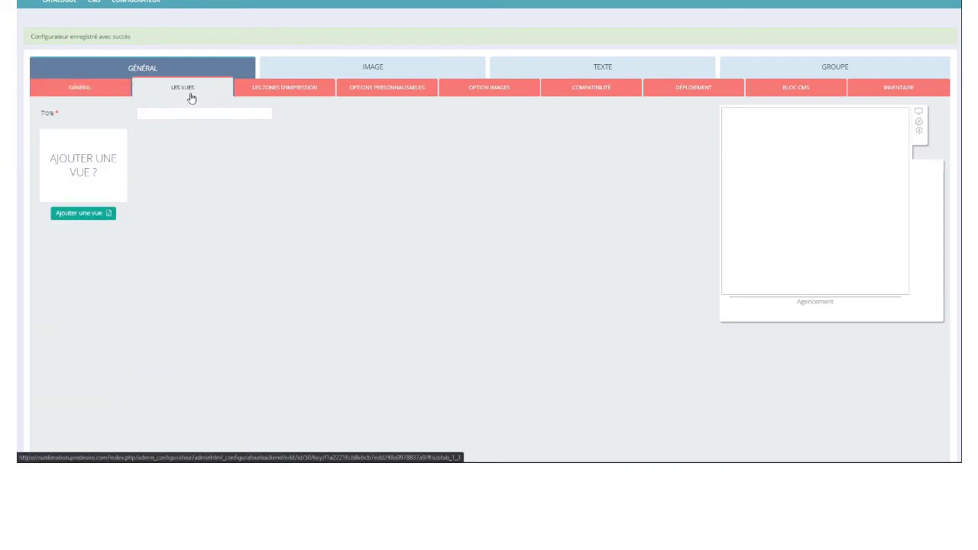
click(99, 216)
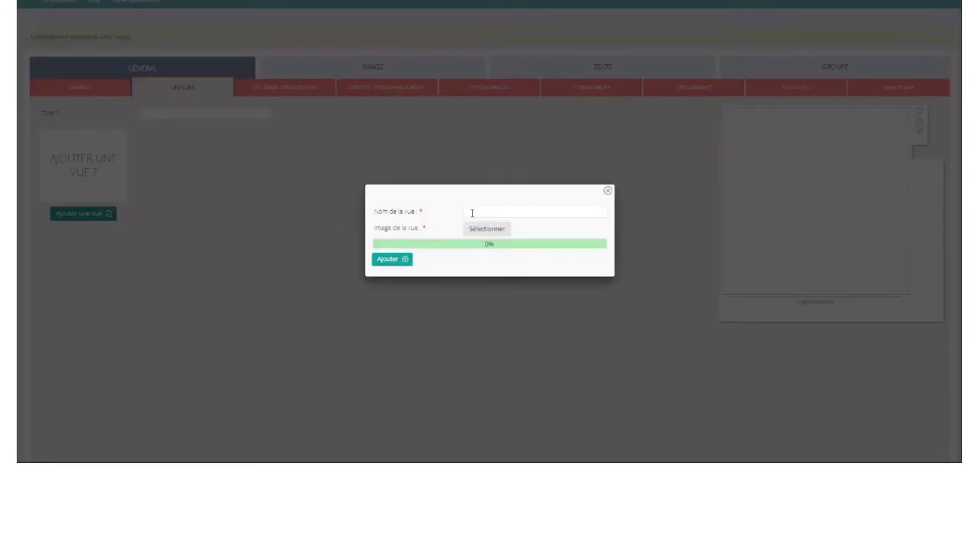
click(473, 213)
text(F)
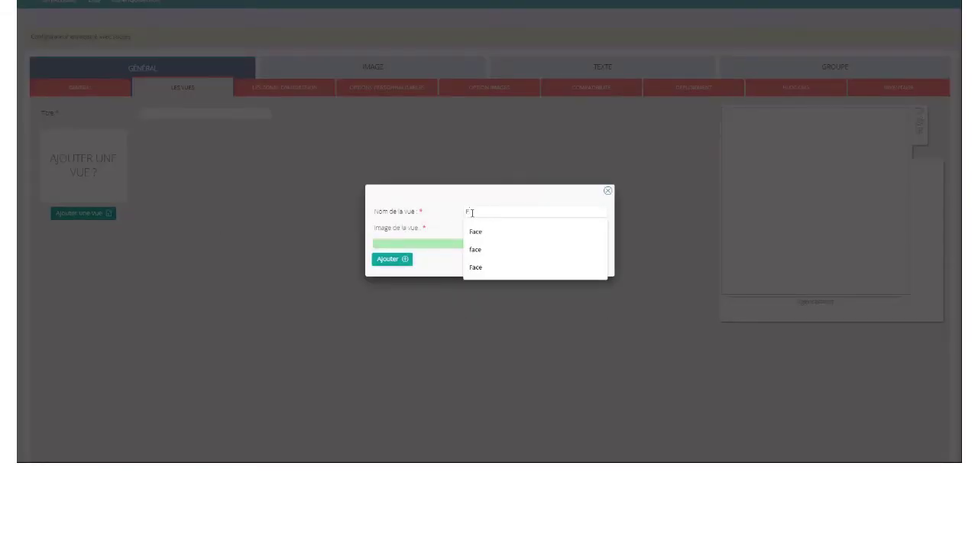
text(ace)
click(445, 231)
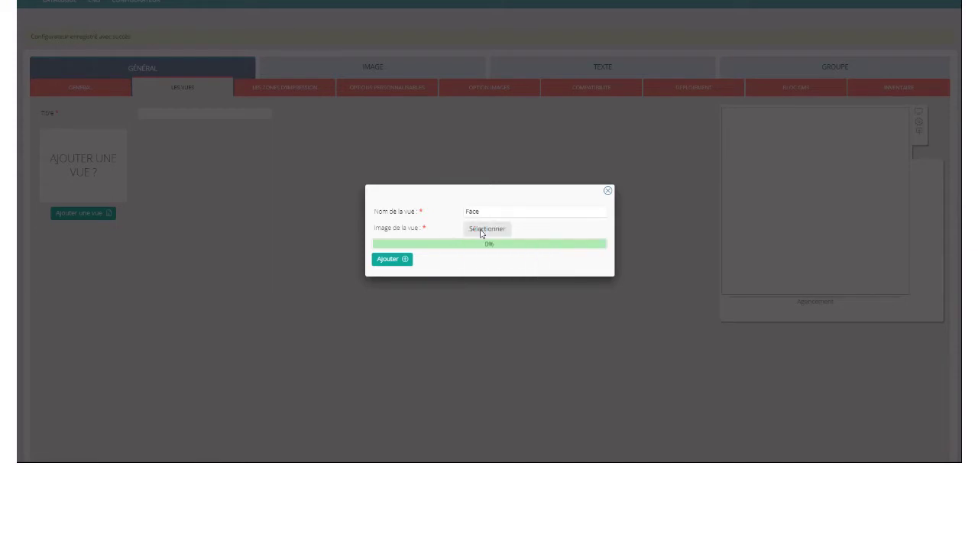
click(481, 229)
double_click(286, 41)
click(405, 260)
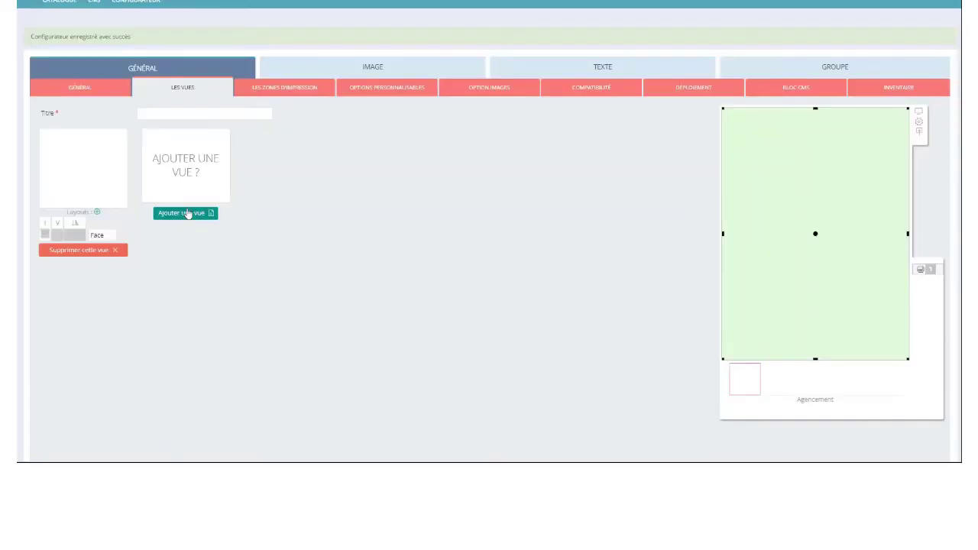
Add a second view named "Dos" using the portrait white background JPG beside Bleu.jpg.
click(187, 214)
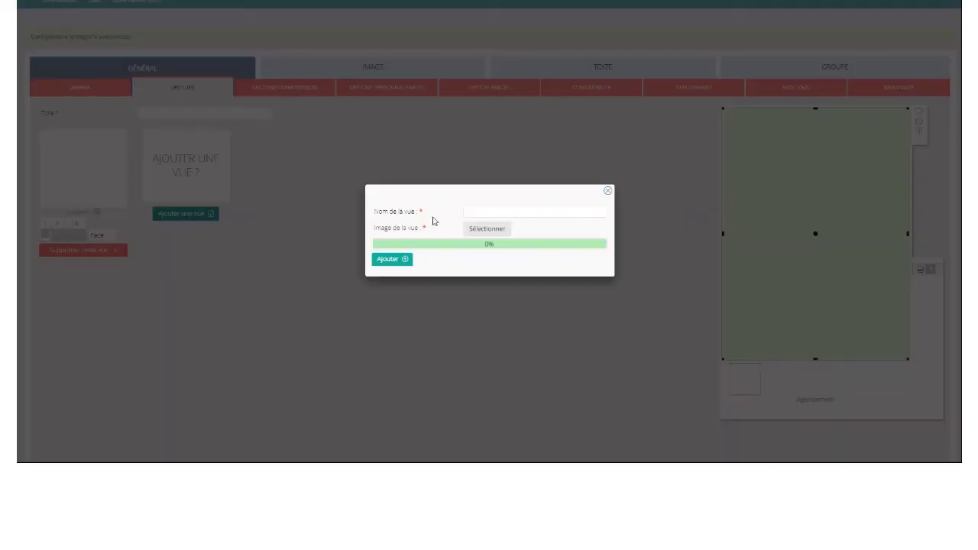
click(476, 212)
text(Dos)
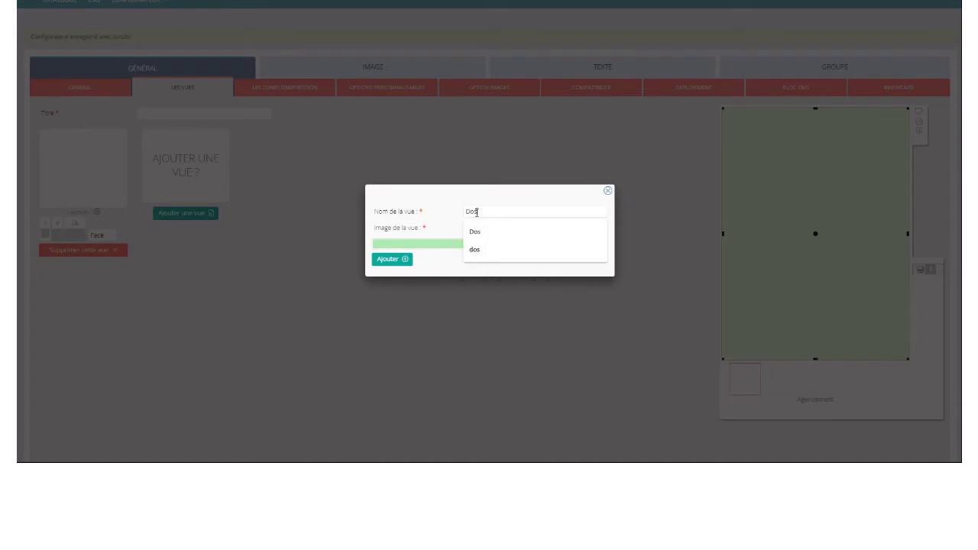
click(475, 232)
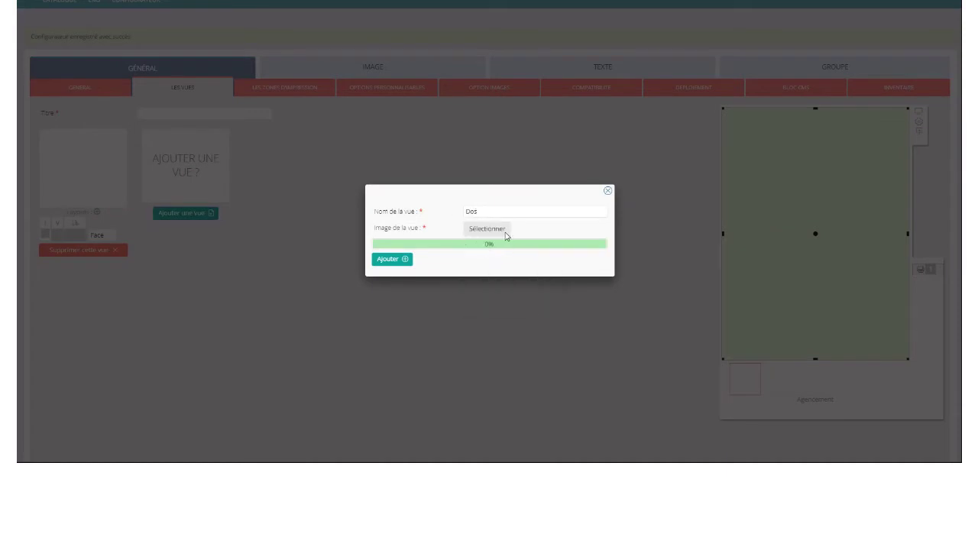
click(505, 233)
click(276, 31)
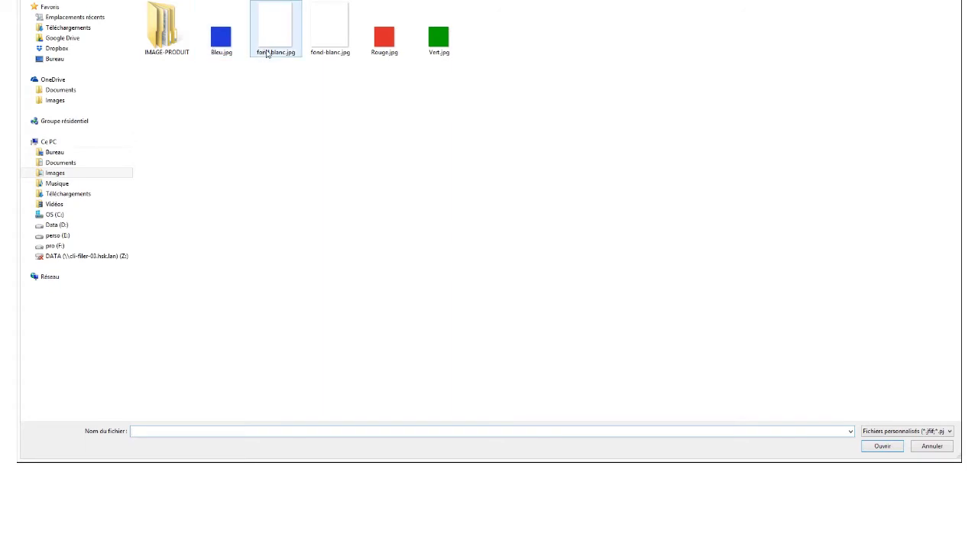
click(882, 449)
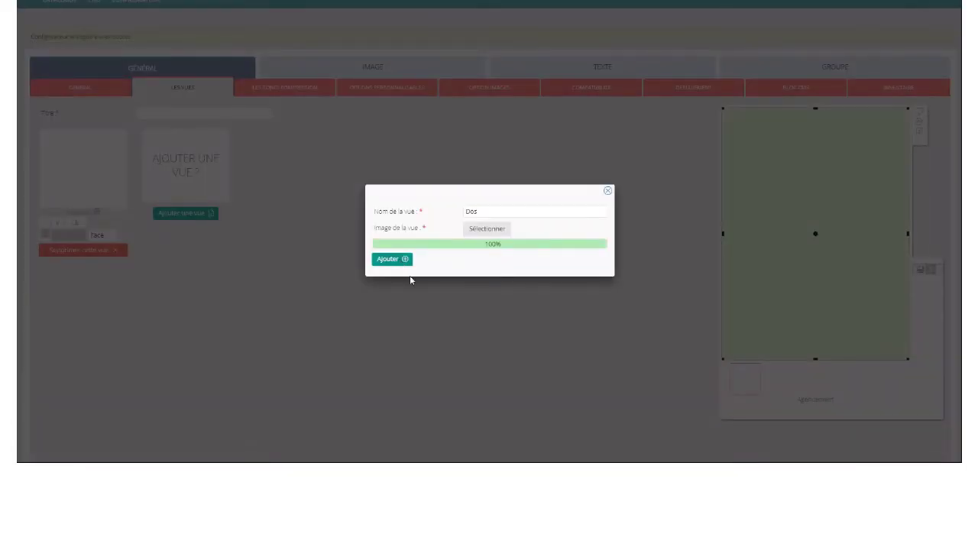
click(403, 262)
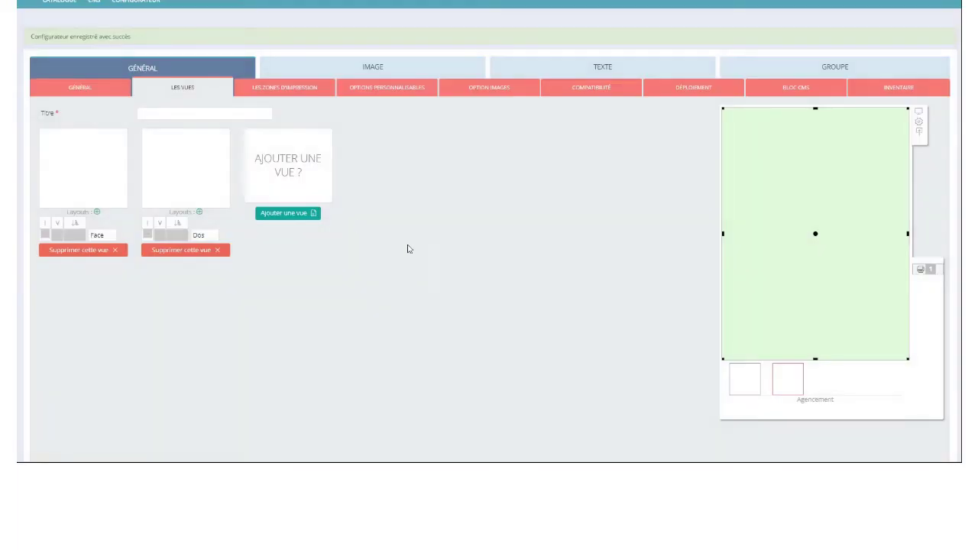
Set the final print zone size to 297 mm wide and 420 mm high for both the Face and Dos views.
click(306, 89)
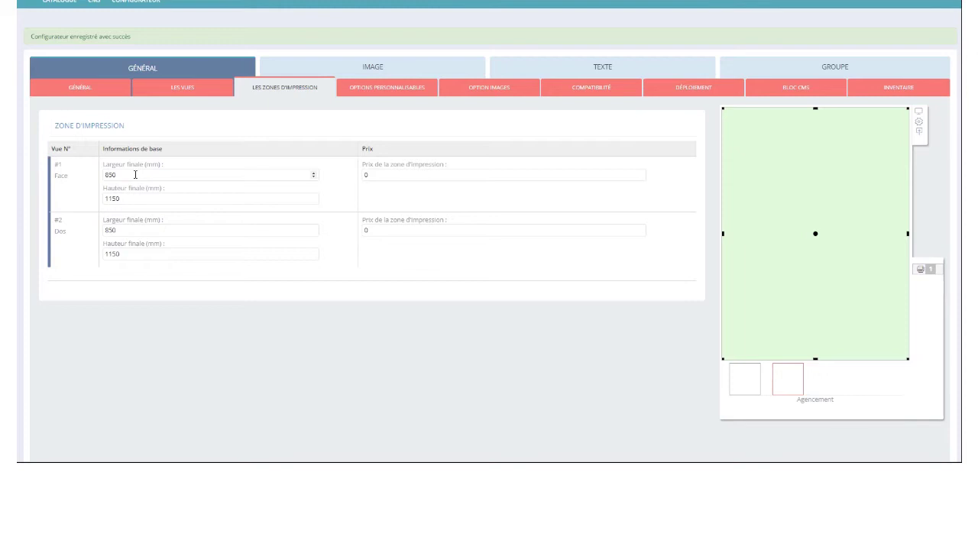
double_click(135, 174)
text(297)
drag(121, 198, 97, 198)
text(42)
drag(117, 230, 100, 231)
text(297)
drag(124, 254, 95, 254)
text(420)
click(123, 201)
text(420)
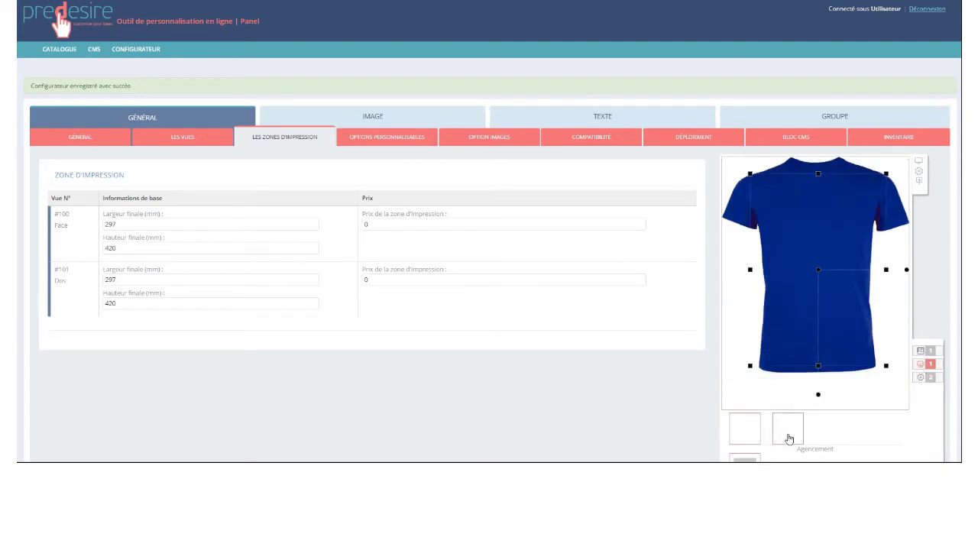
Shrink the print zone on the Face view and centre it on the T-shirt's chest.
drag(750, 174, 788, 221)
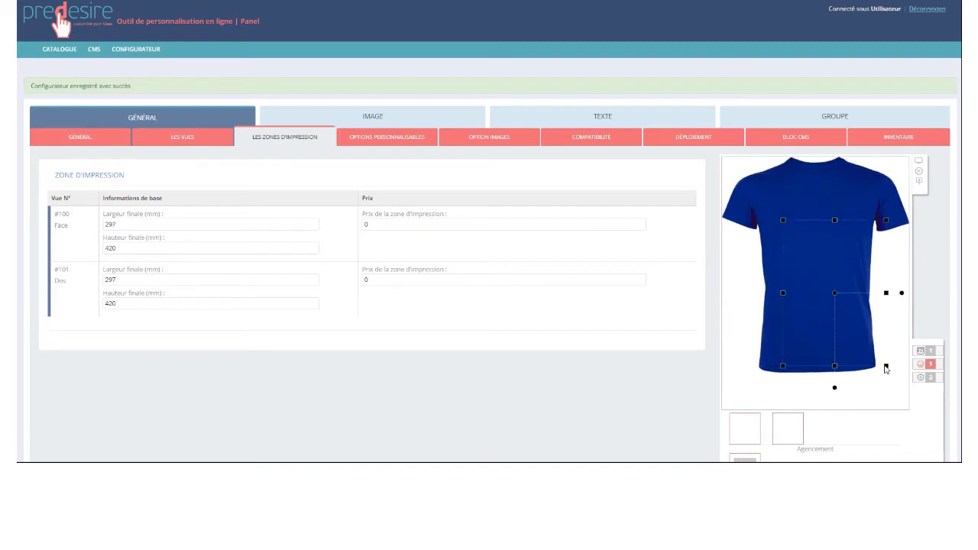
drag(886, 366, 848, 328)
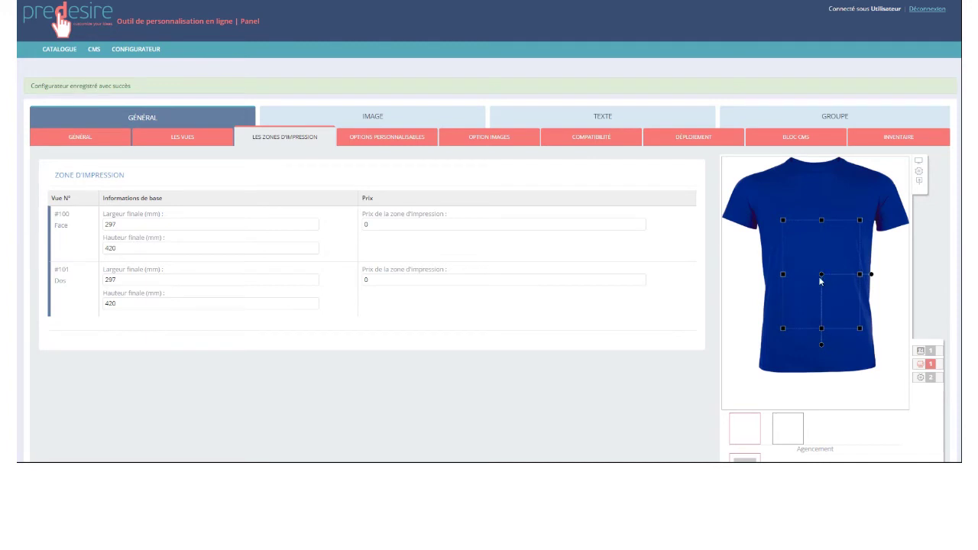
drag(819, 277, 816, 263)
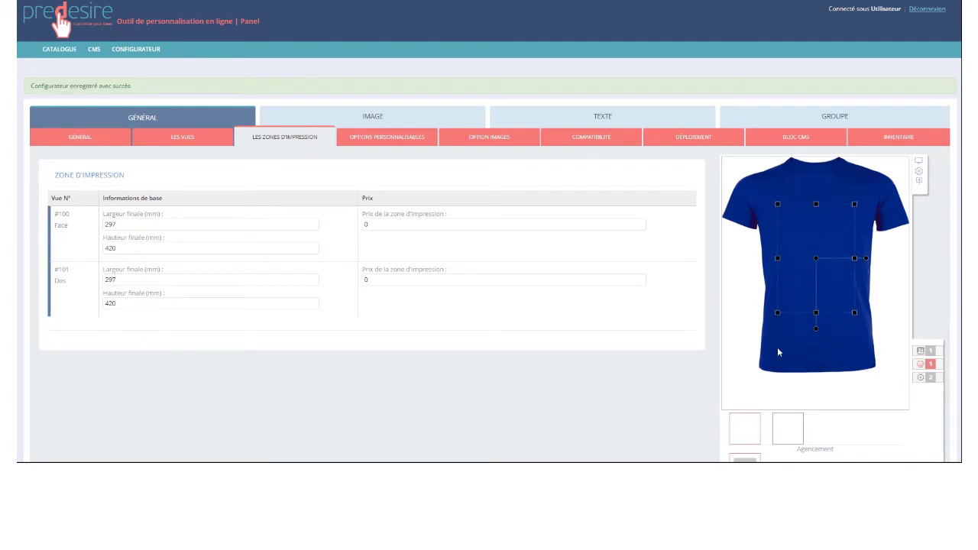
Shrink the print zone on the Dos view and centre it on the back of the T-shirt.
click(785, 432)
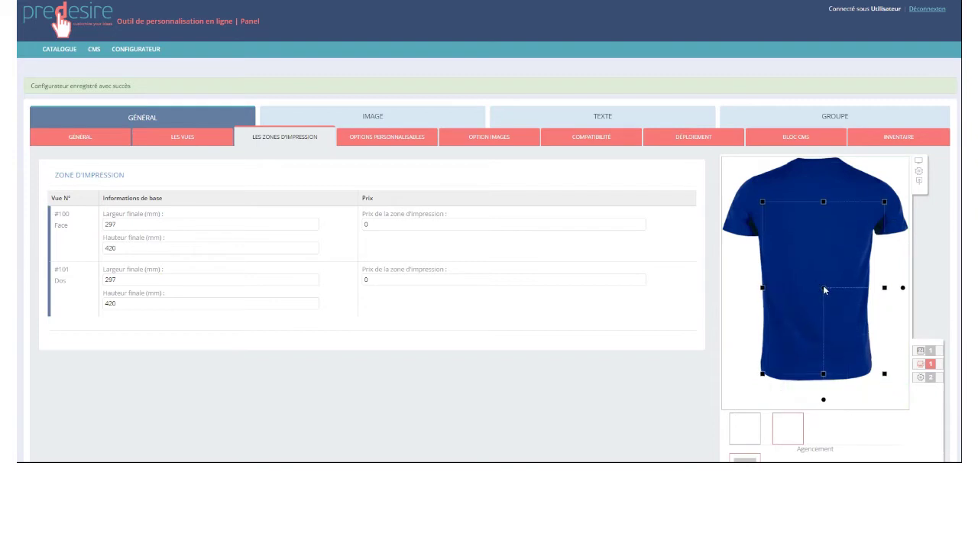
drag(886, 378, 834, 302)
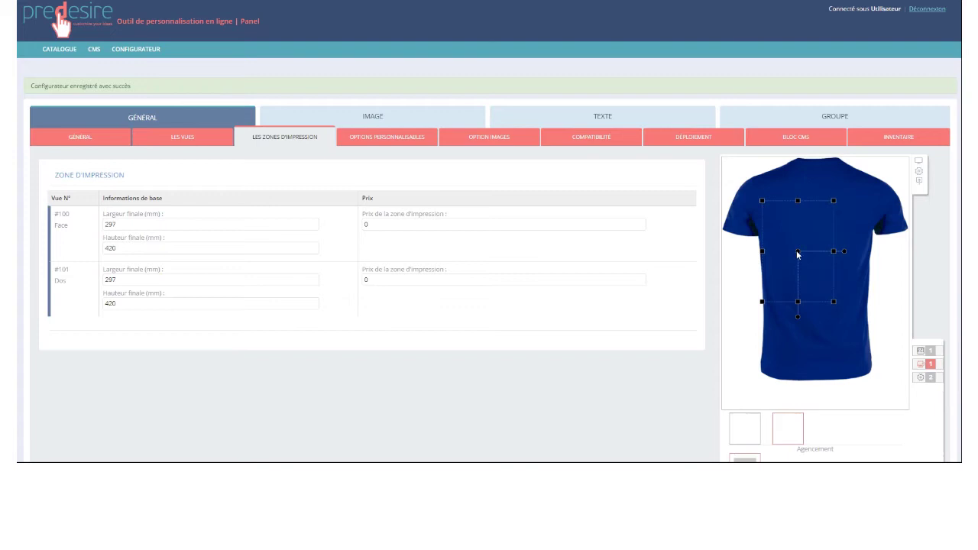
drag(798, 251, 814, 269)
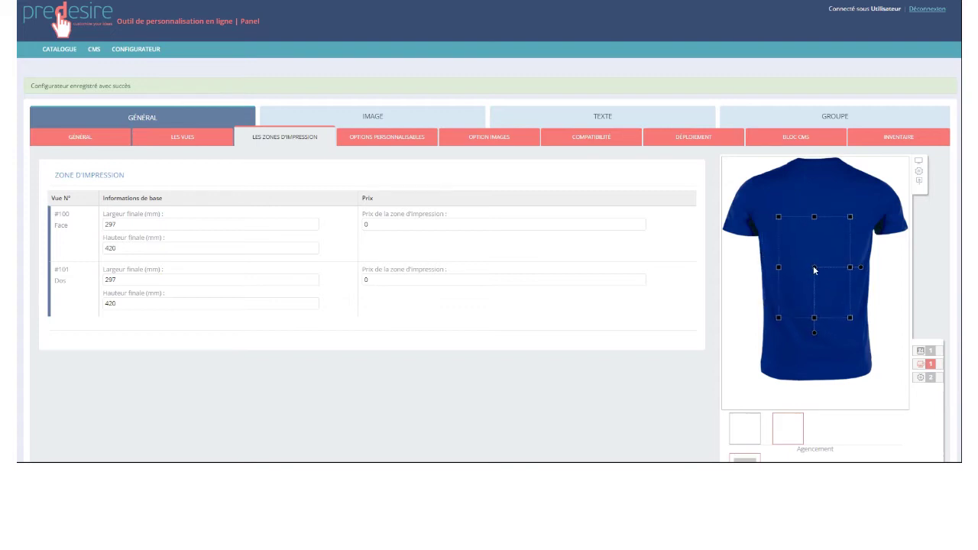
drag(852, 321, 854, 323)
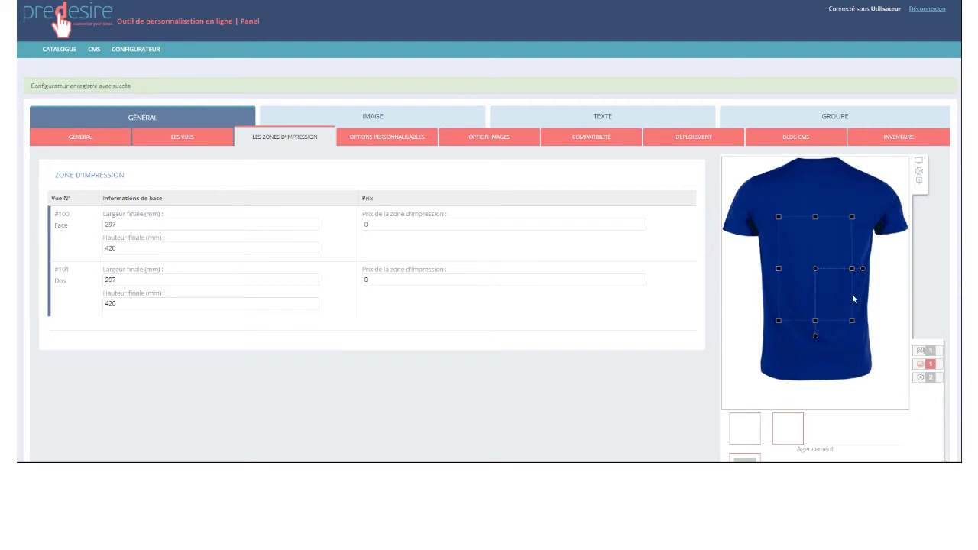
drag(817, 269, 818, 264)
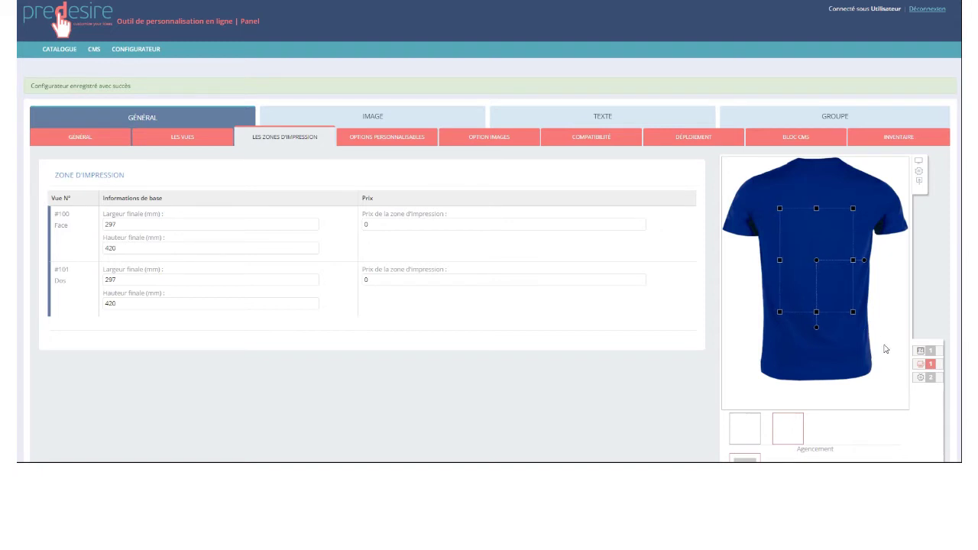
Set the configurator's general DPI to 200 and save it.
click(81, 137)
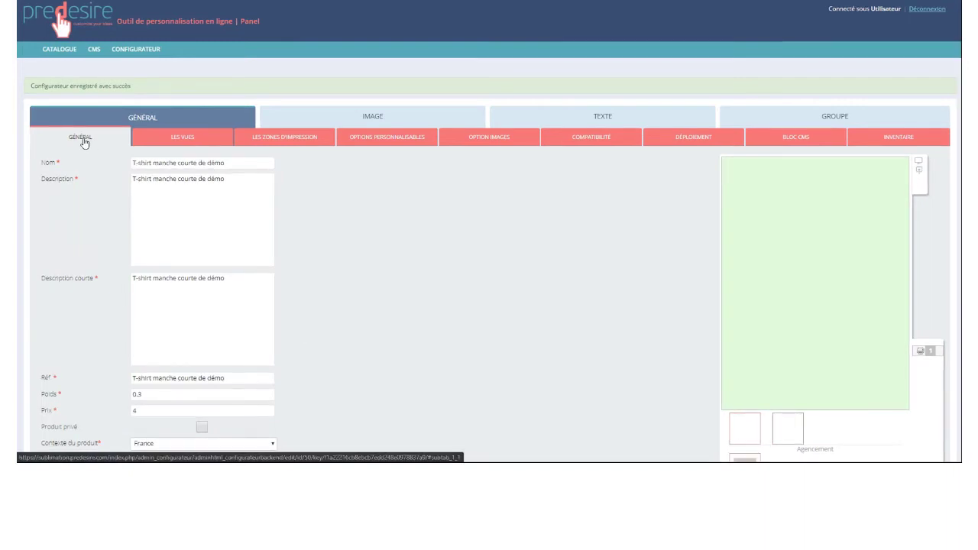
scroll(115, 191, down, 3)
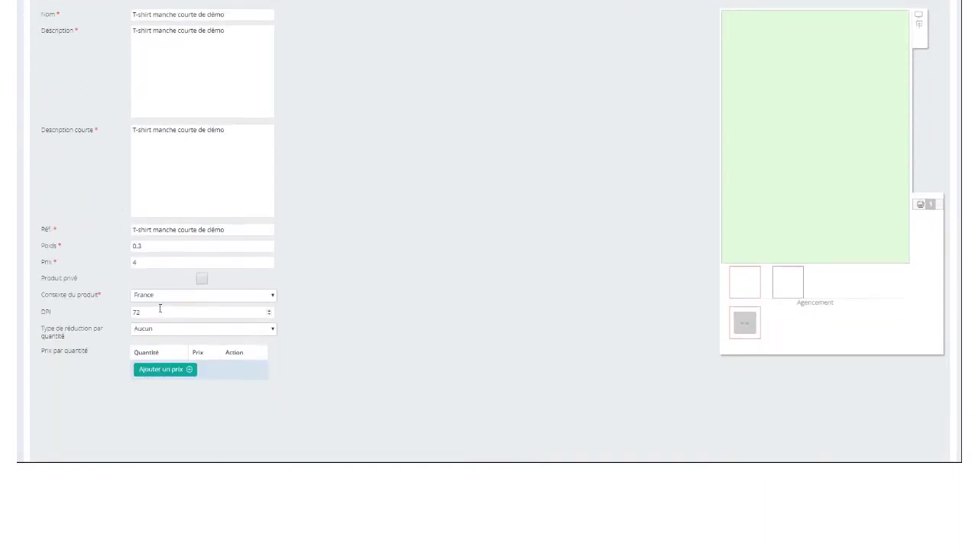
drag(137, 309, 127, 309)
key(BackSpace)
text(00)
key(Return)
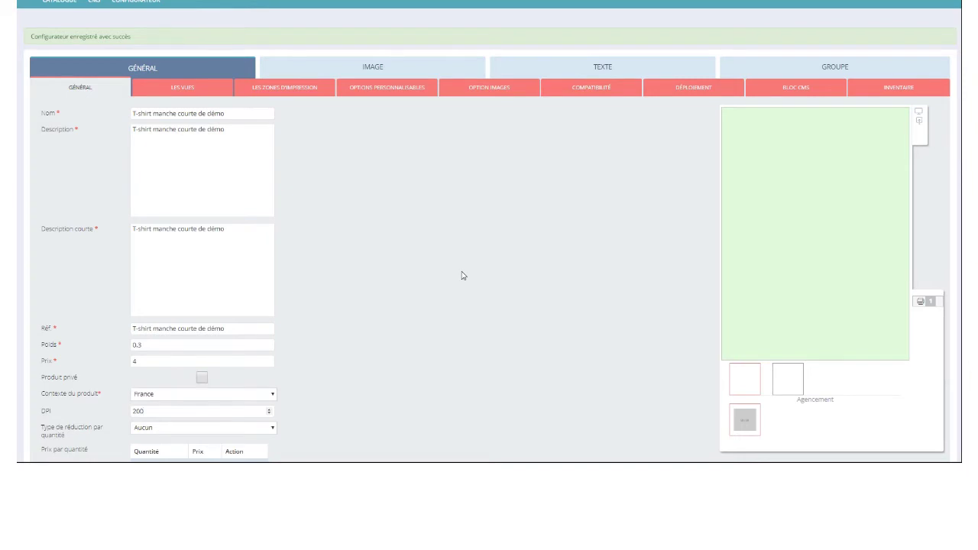
Add a customizable option titled "Taille" with the input type "Liste déroulante".
scroll(462, 275, up, 1)
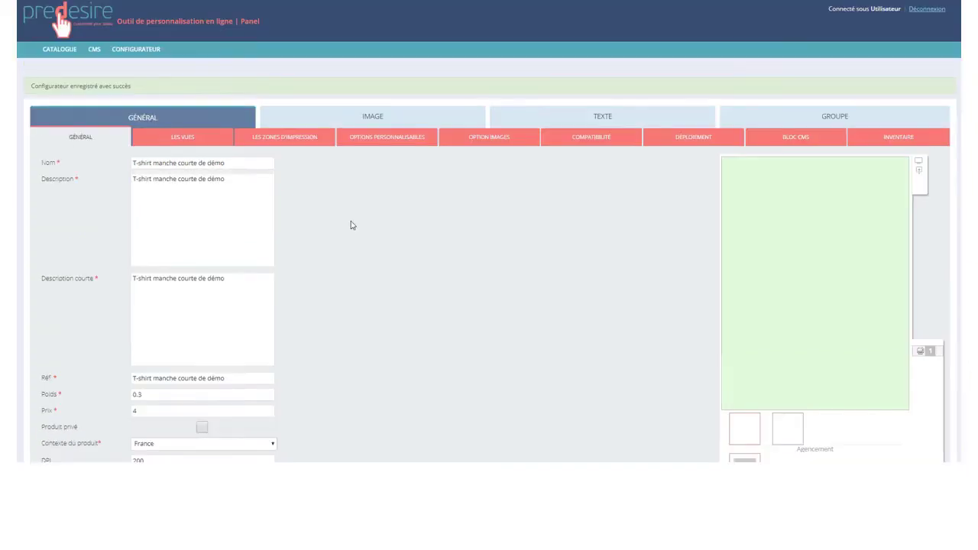
click(380, 142)
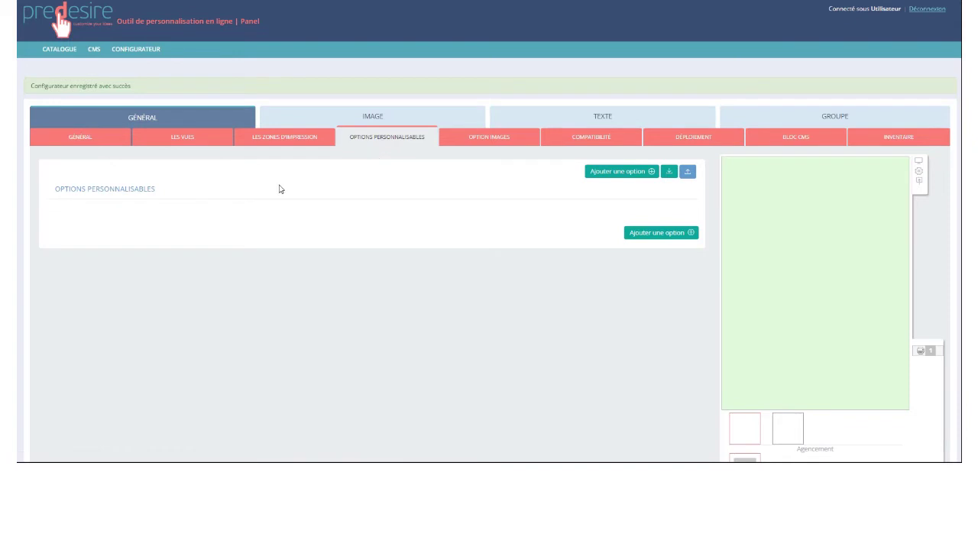
click(617, 173)
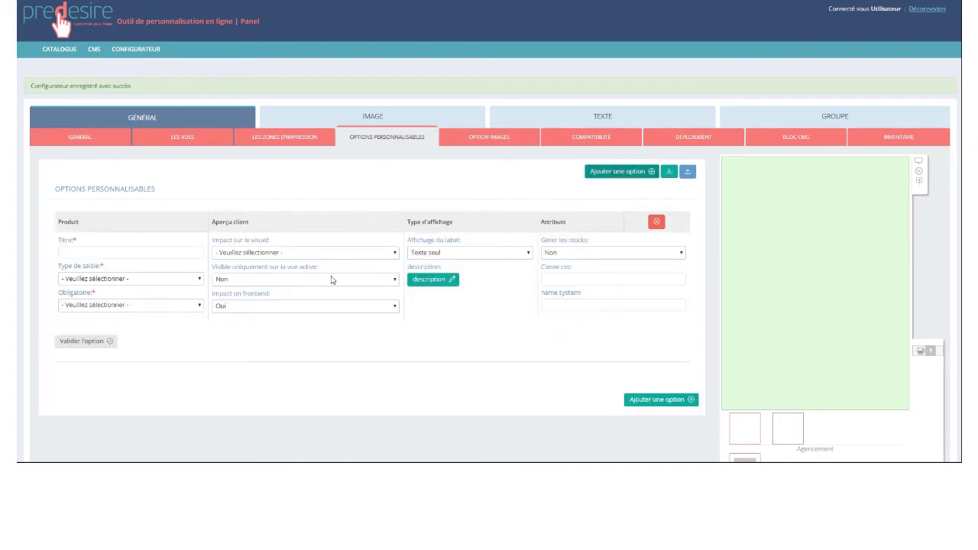
click(149, 254)
text(TAille)
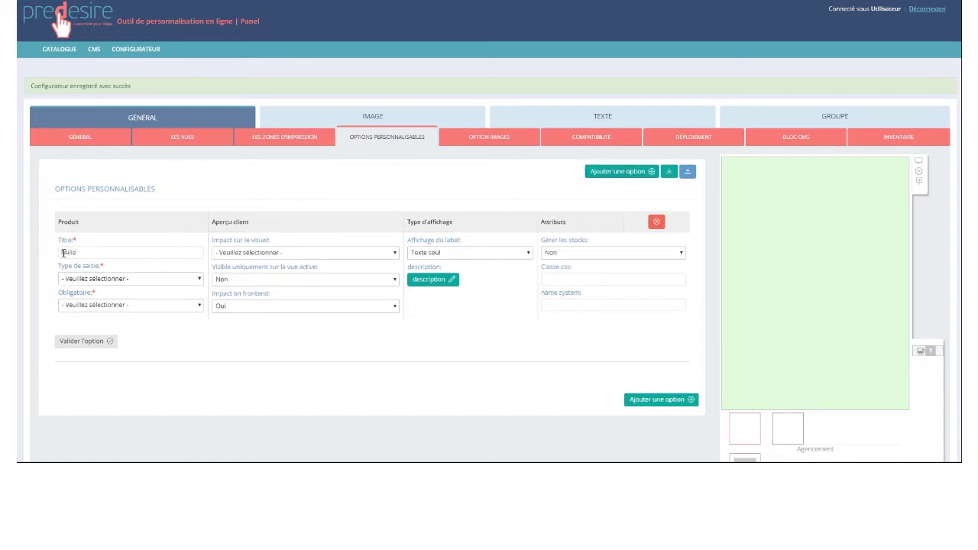
drag(61, 252, 69, 252)
text(Ta)
click(156, 280)
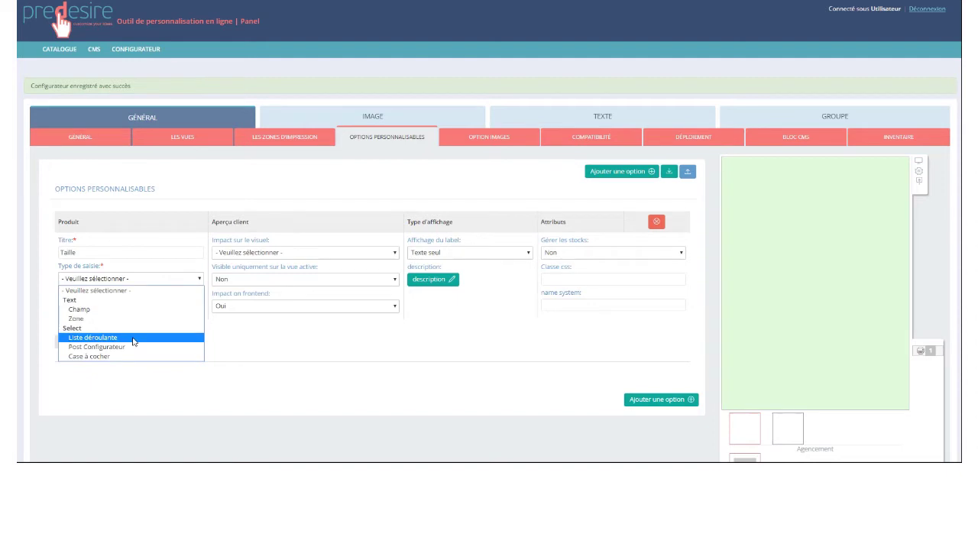
click(131, 340)
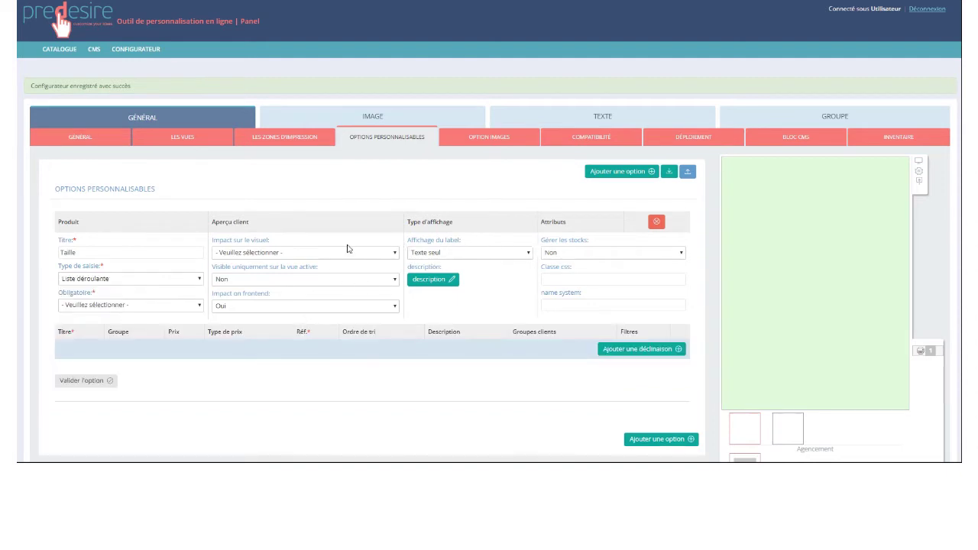
Set the Taille option's visual impact to "Non" and its mandatory setting to "Oui".
click(340, 254)
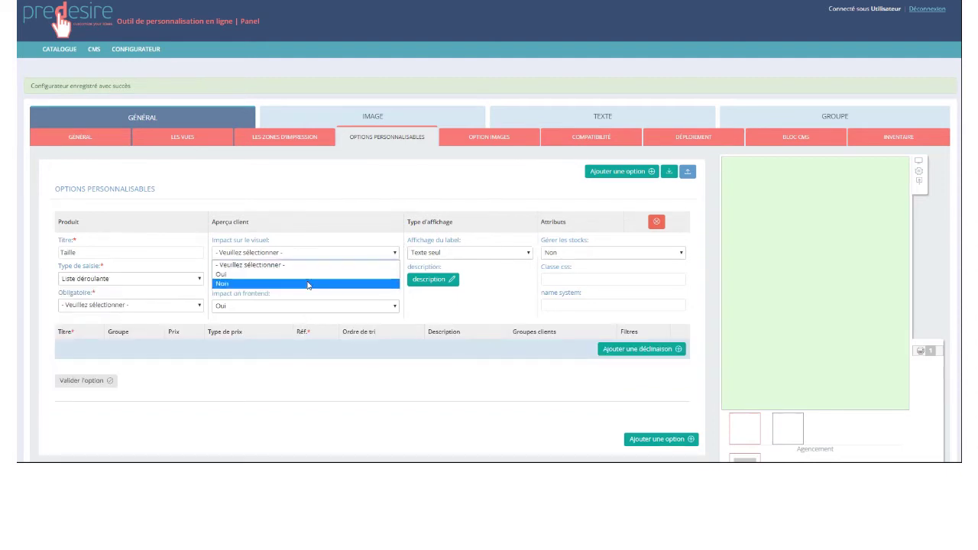
click(310, 284)
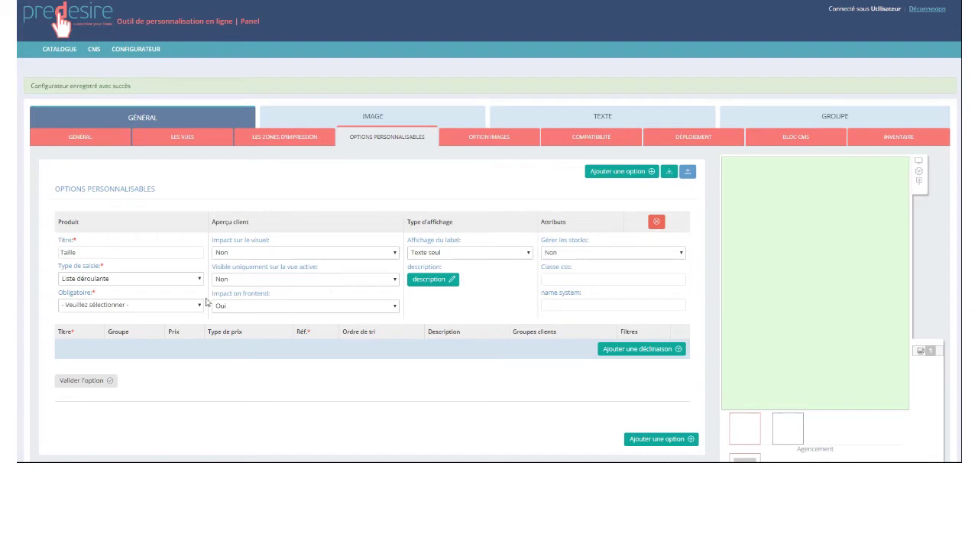
click(181, 307)
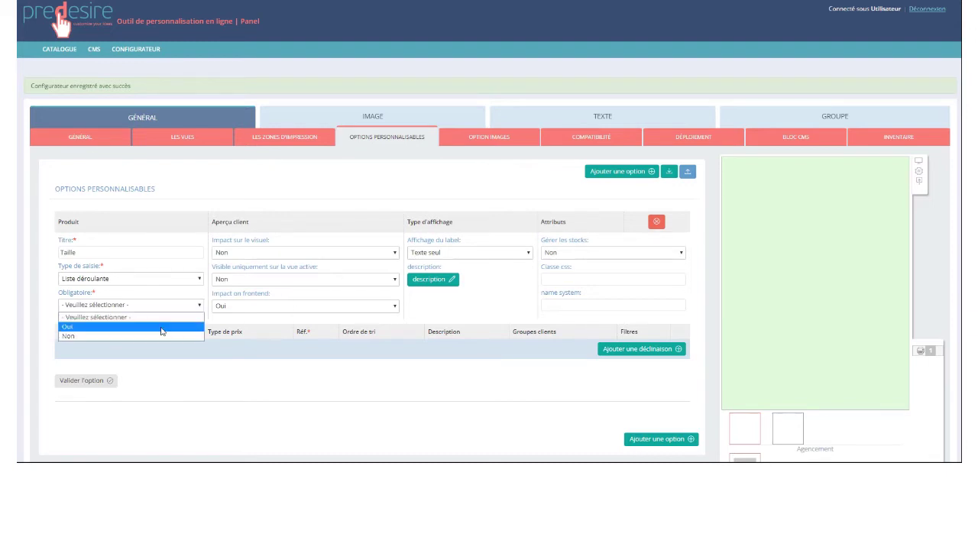
click(162, 327)
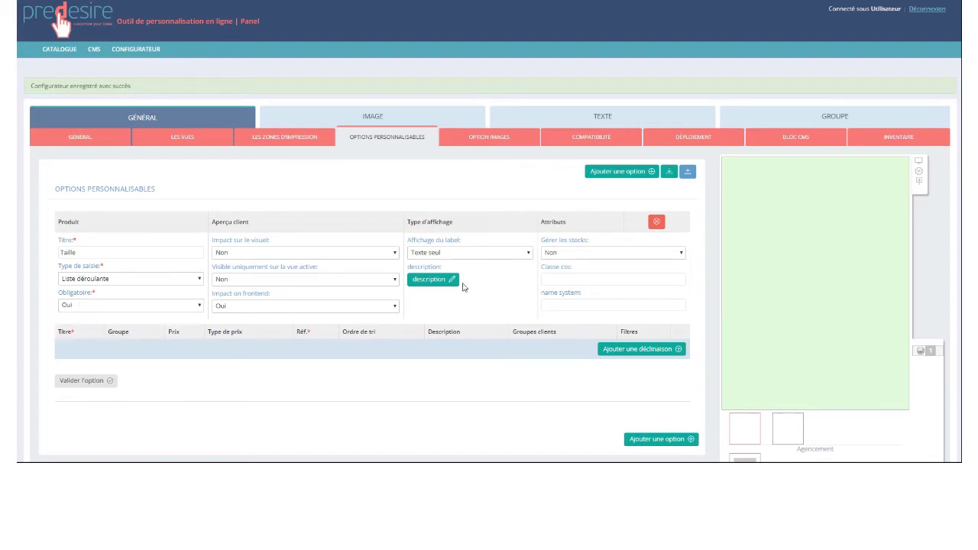
Add the variants XS, S, M, L and XL to the Taille option, with references xs, s, m, l, xl and sort orders 1 to 5.
click(633, 350)
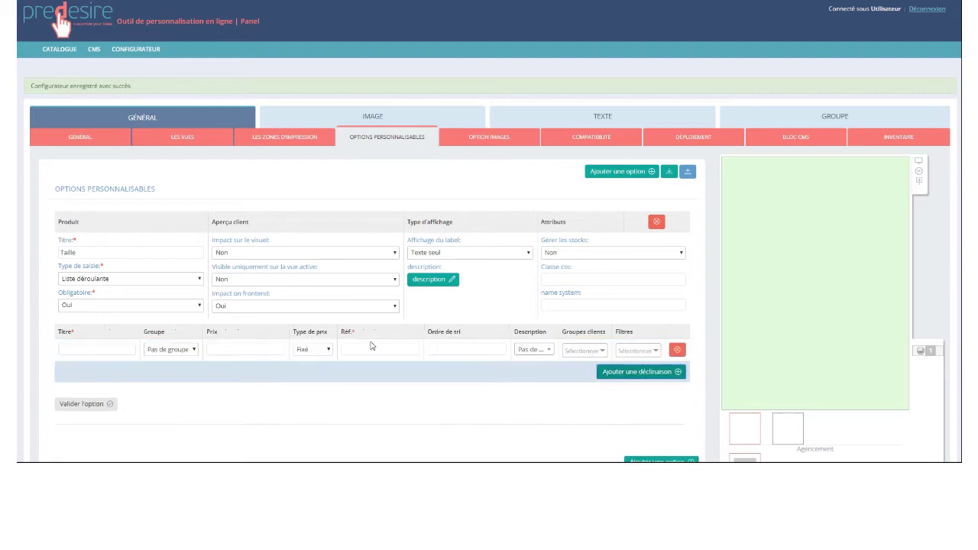
click(115, 349)
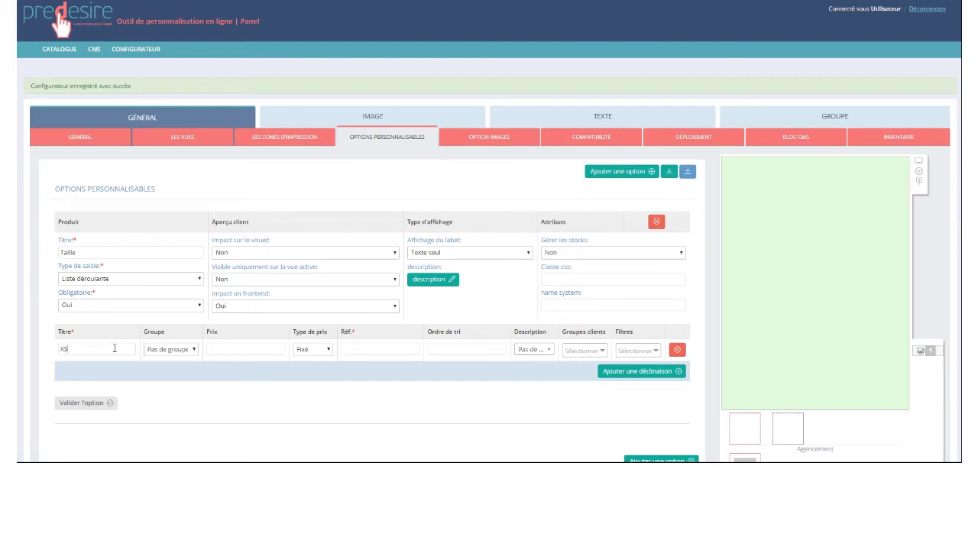
click(658, 372)
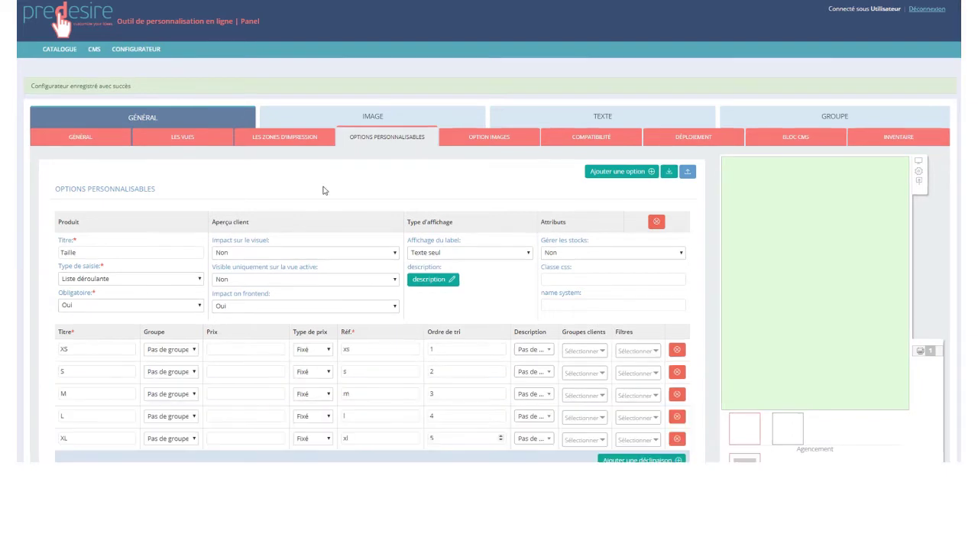
Add a second customizable option titled "Couleur" and set its visual impact to "Oui".
scroll(315, 237, down, 2)
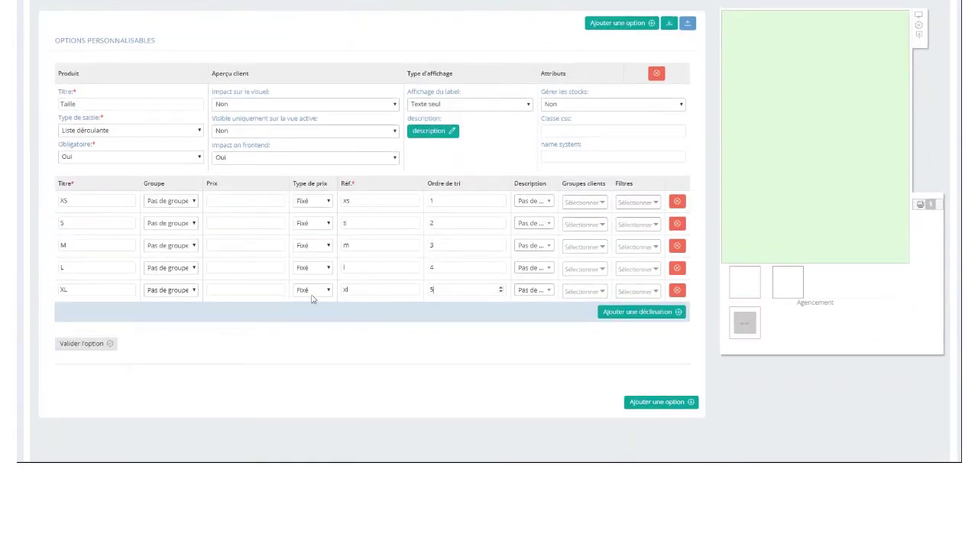
click(662, 403)
scroll(207, 337, down, 2)
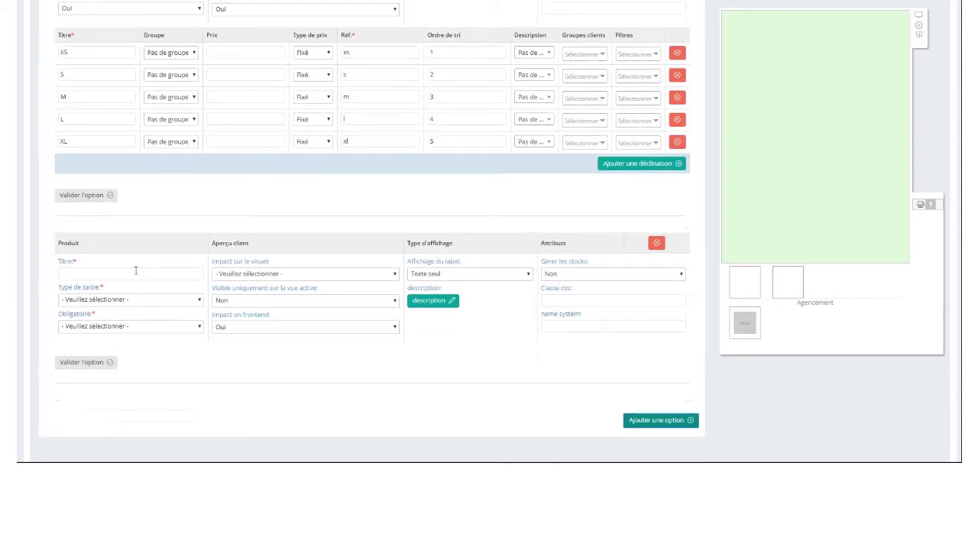
click(135, 273)
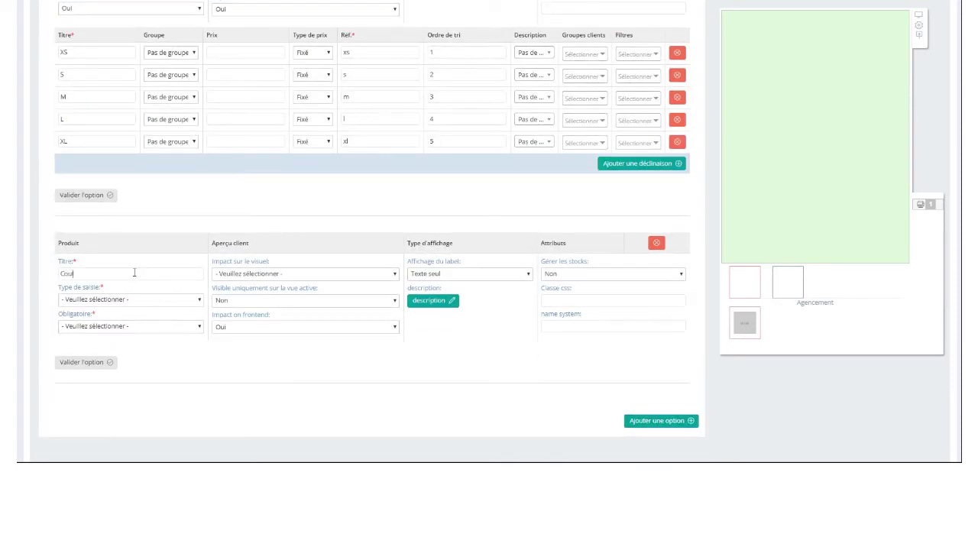
click(273, 278)
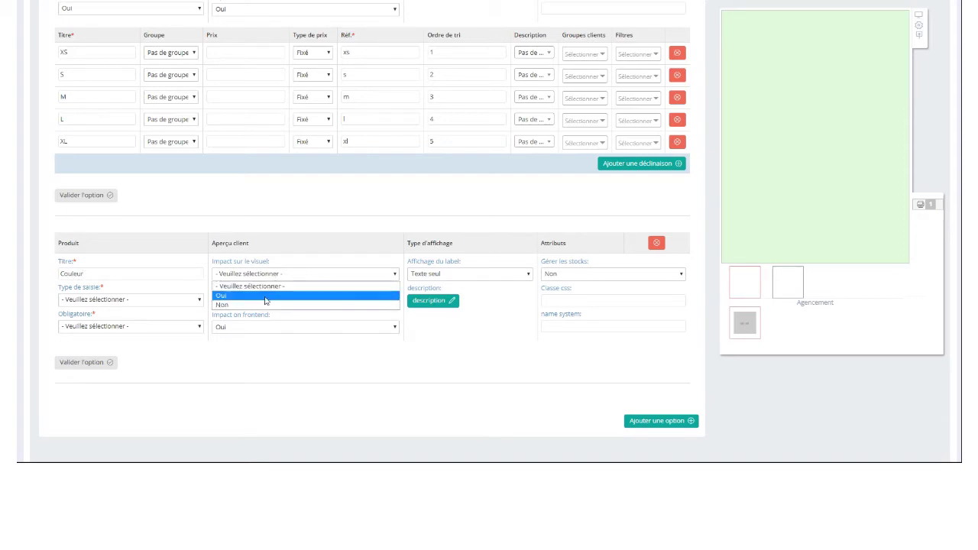
click(265, 297)
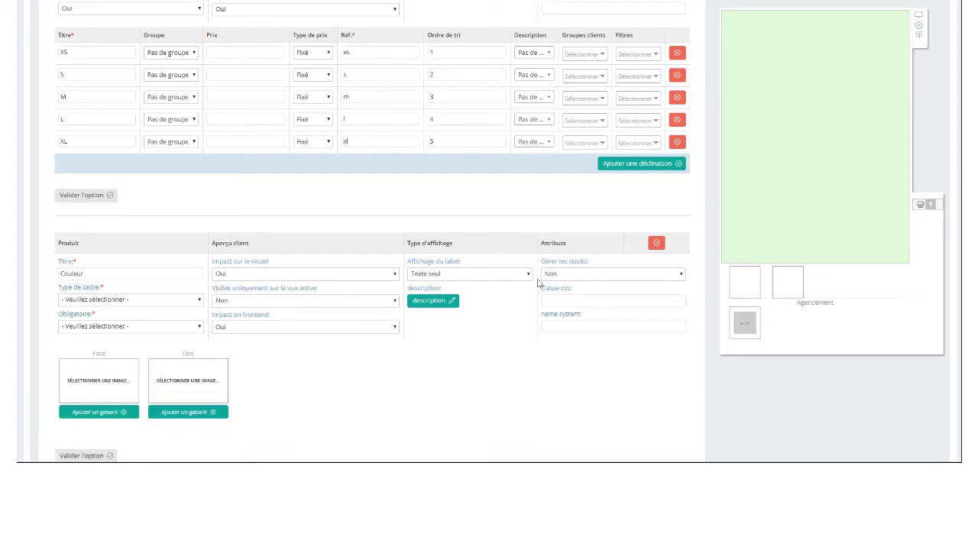
Make the Couleur option mandatory with "Oui" and set its input type to "Liste déroulante".
click(153, 329)
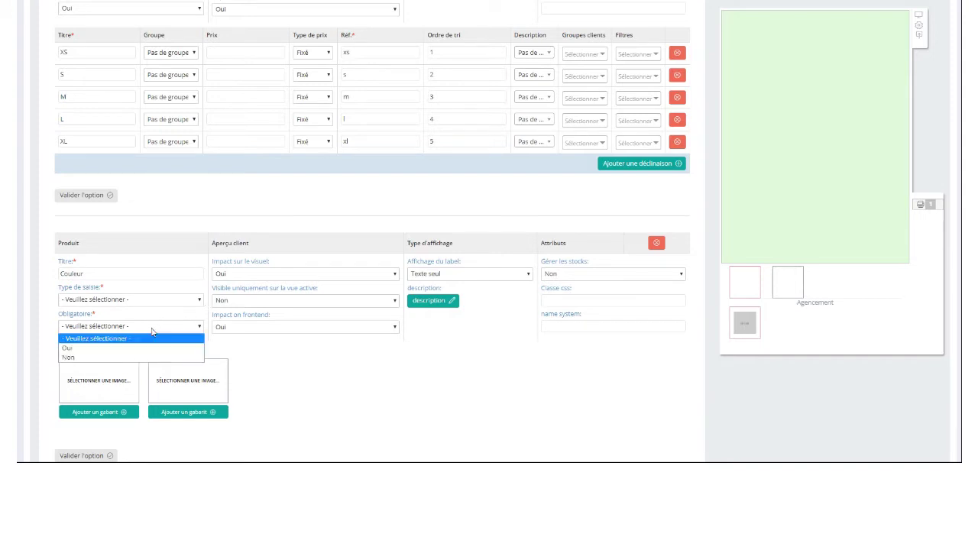
click(140, 348)
click(147, 303)
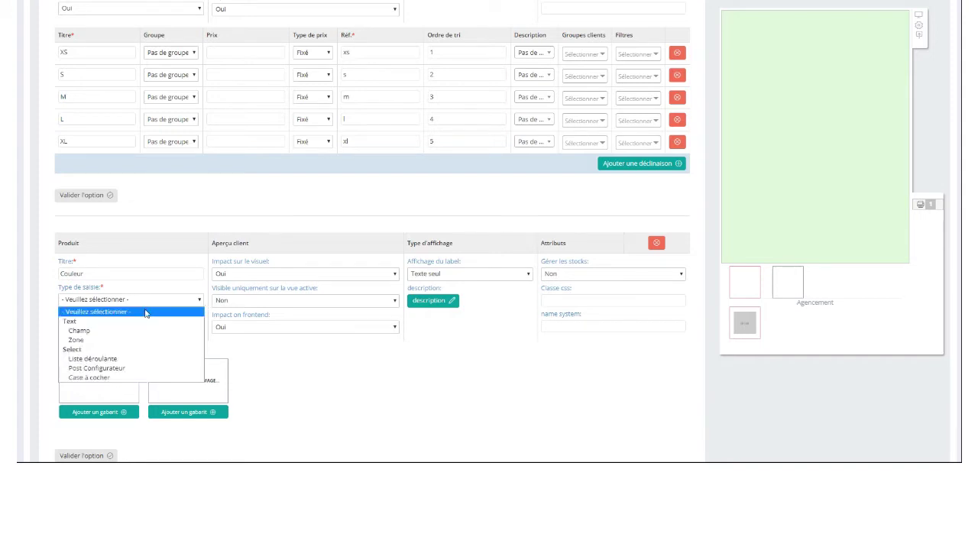
click(130, 359)
Upload the blue T-shirt images from the face and dos folders as the Couleur option's Face and Dos templates.
scroll(350, 390, down, 2)
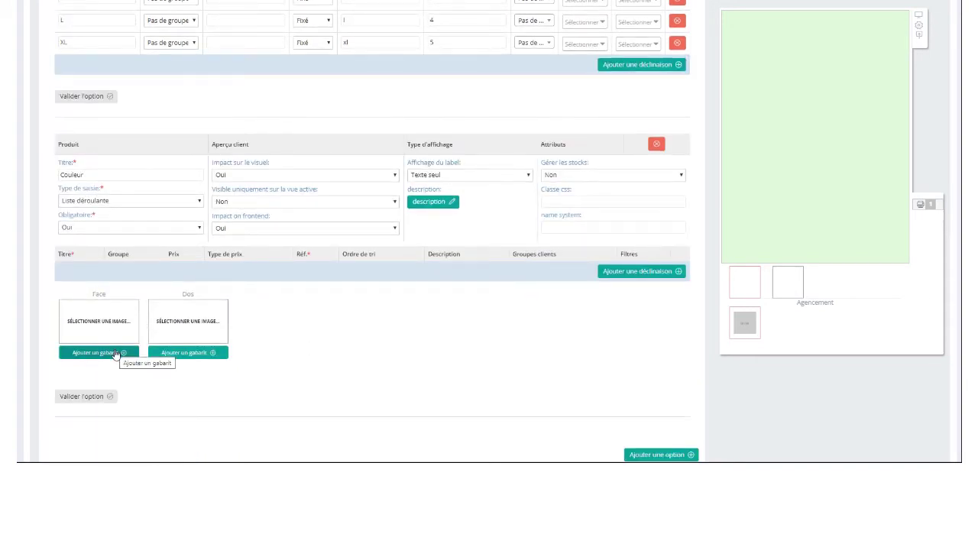
scroll(270, 286, up, 4)
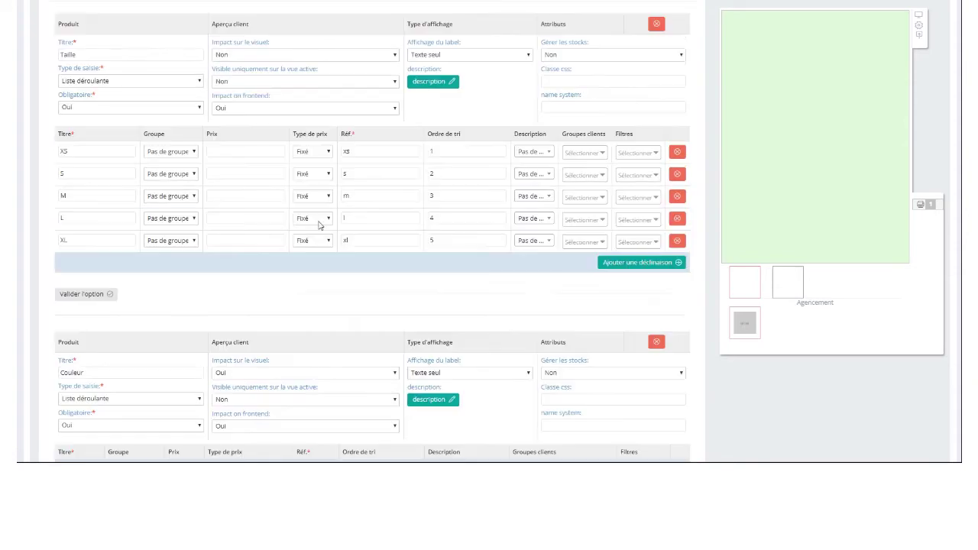
scroll(320, 226, down, 3)
scroll(275, 333, down, 2)
click(137, 353)
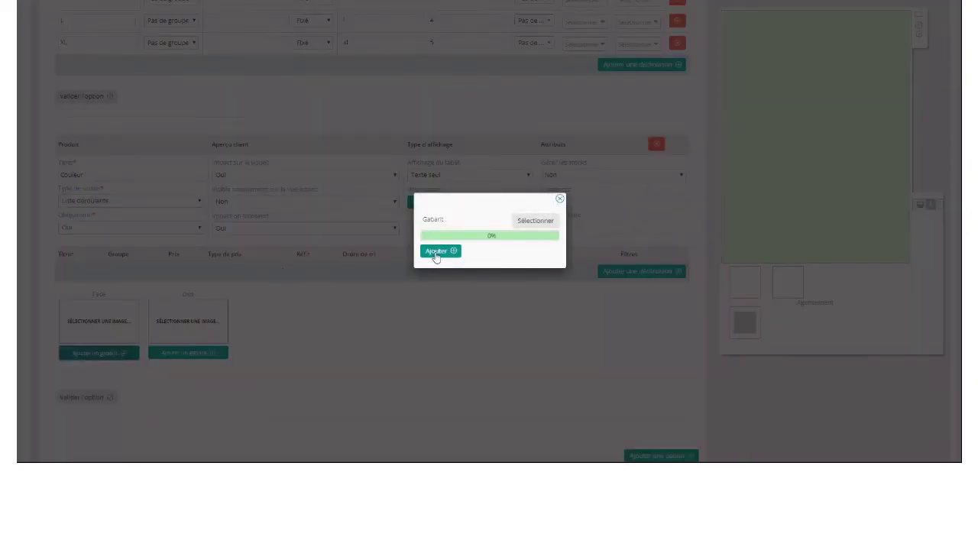
click(432, 255)
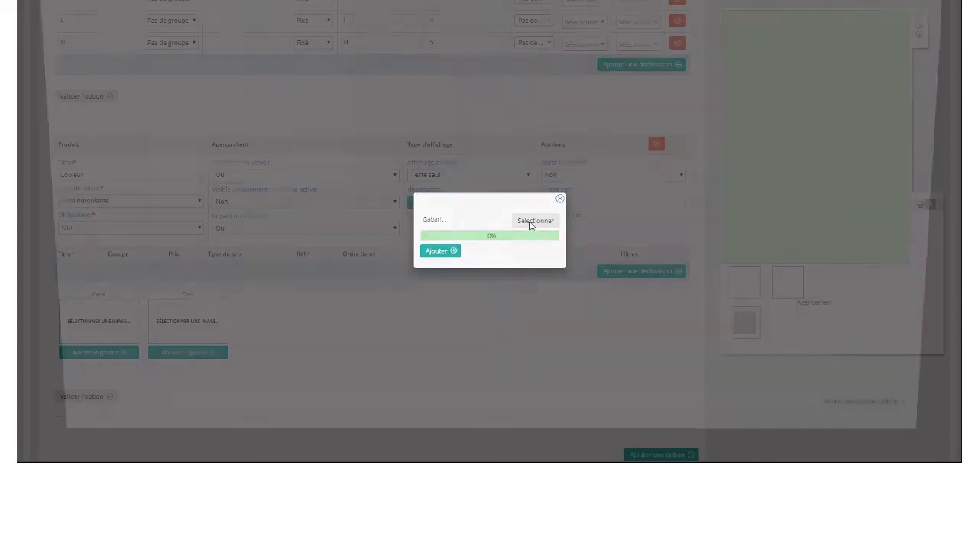
click(531, 223)
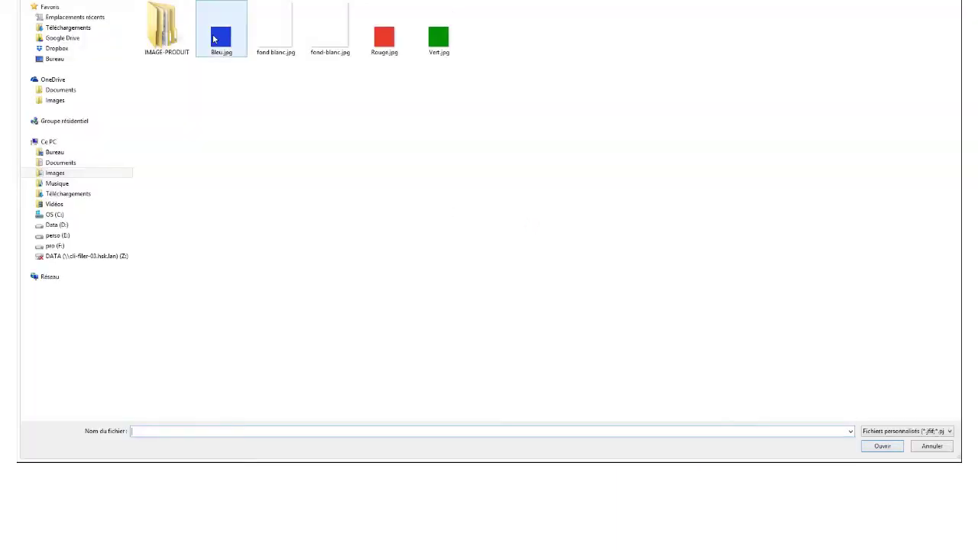
double_click(175, 31)
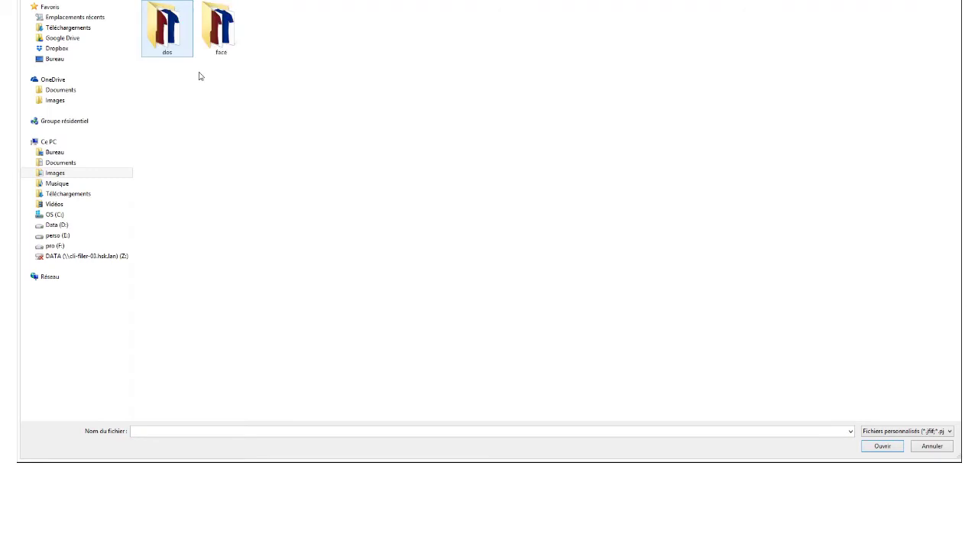
double_click(221, 40)
double_click(181, 43)
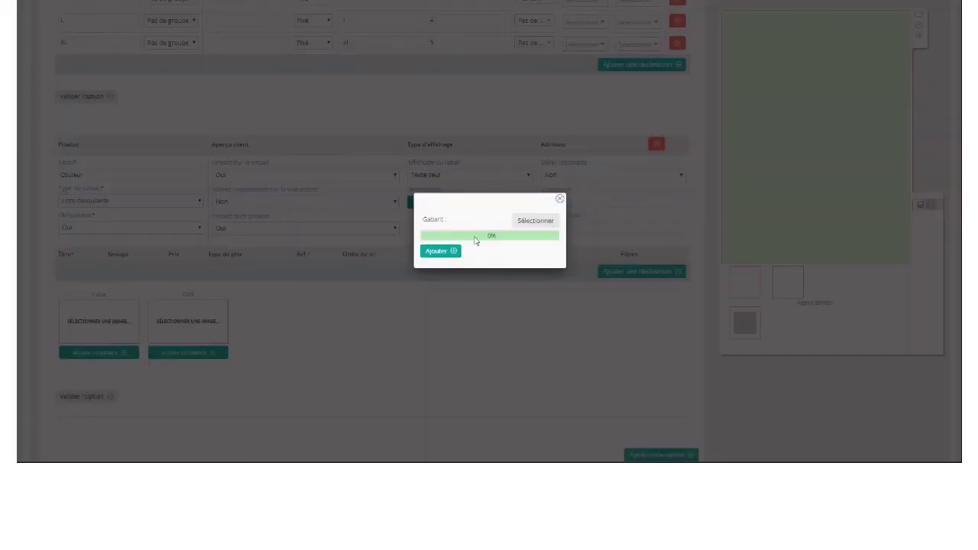
click(436, 252)
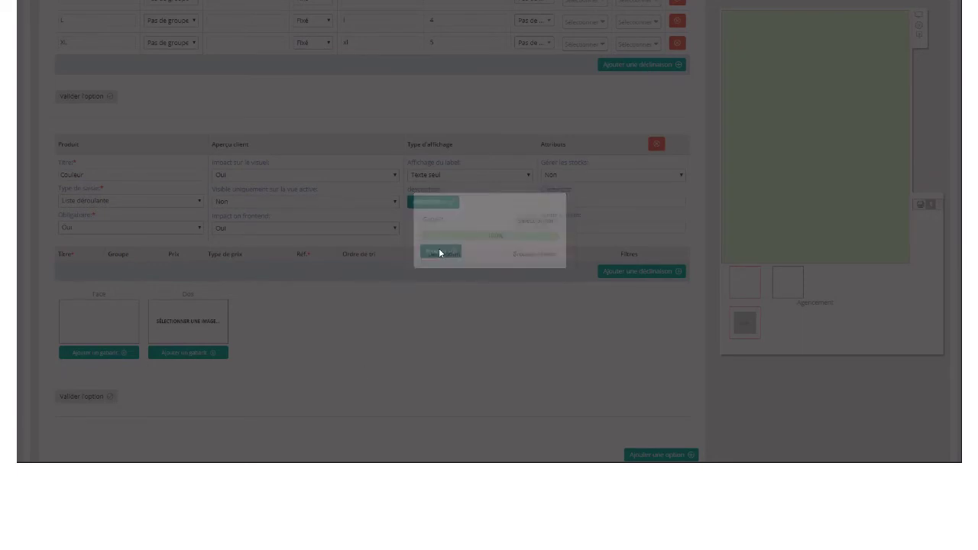
click(202, 353)
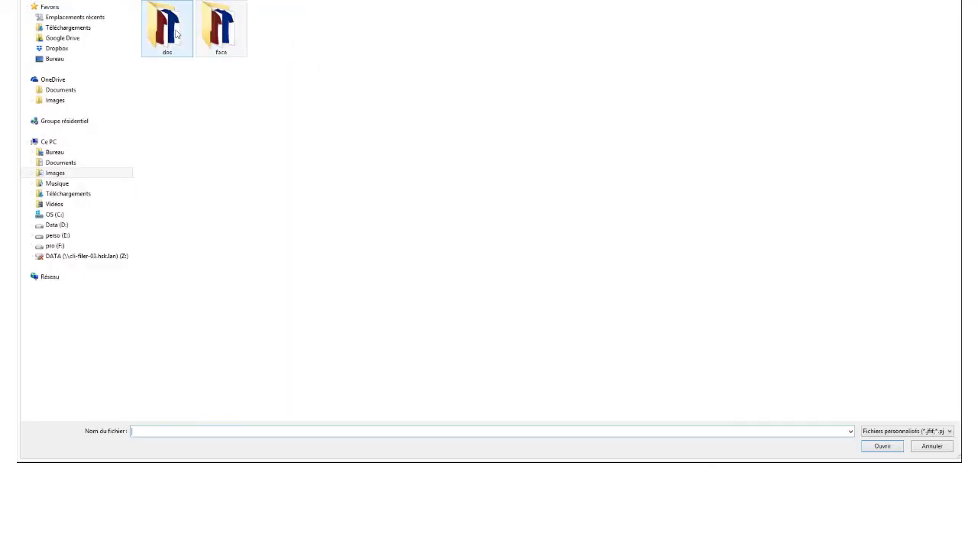
double_click(166, 27)
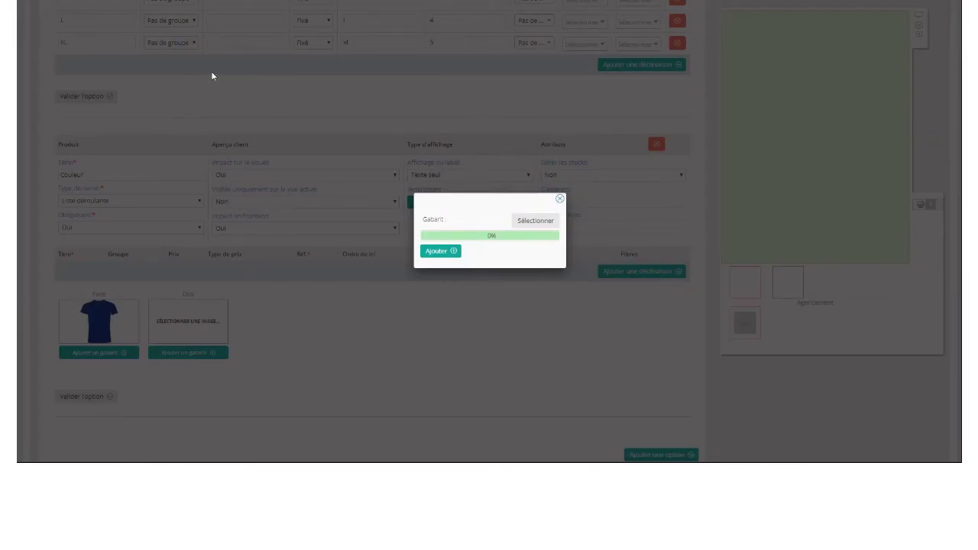
Validate the Taille option and the Couleur option.
scroll(273, 344, up, 3)
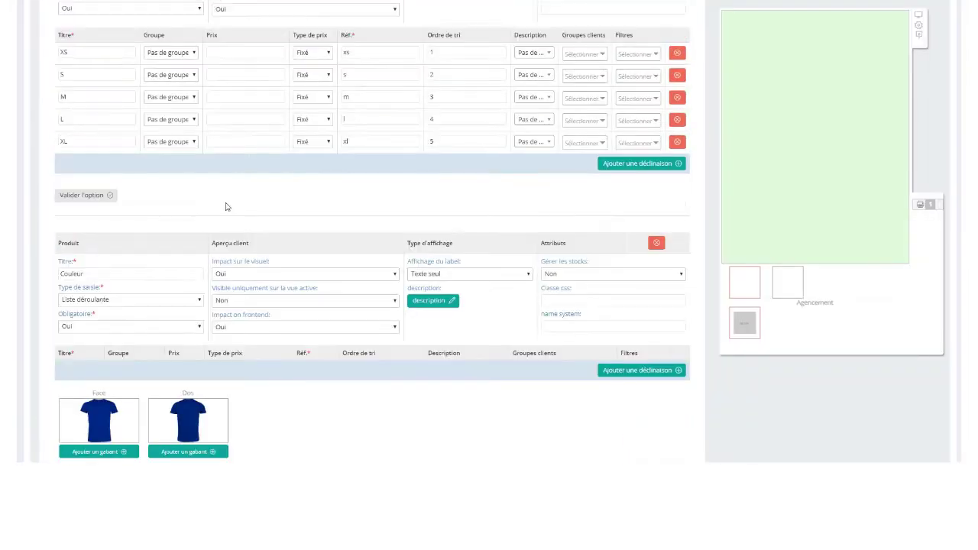
click(86, 195)
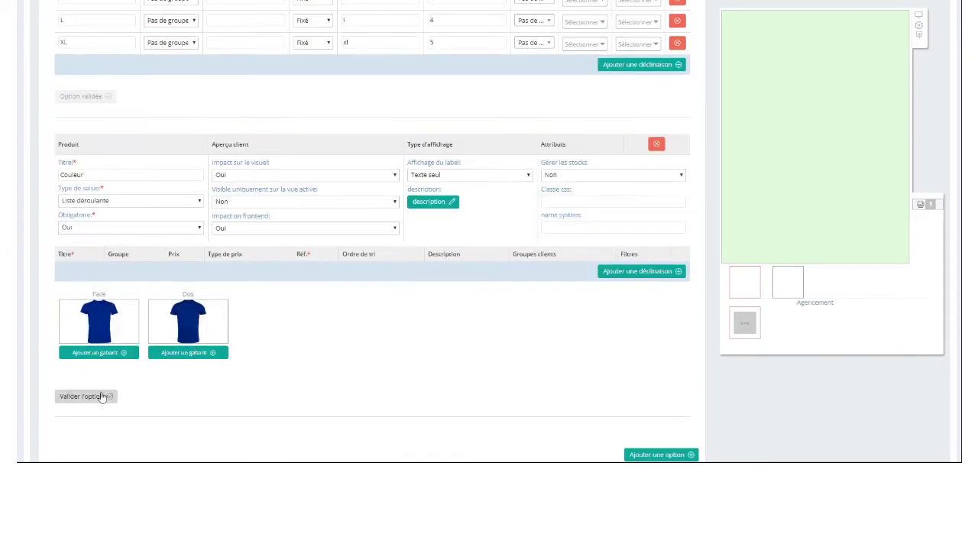
click(128, 397)
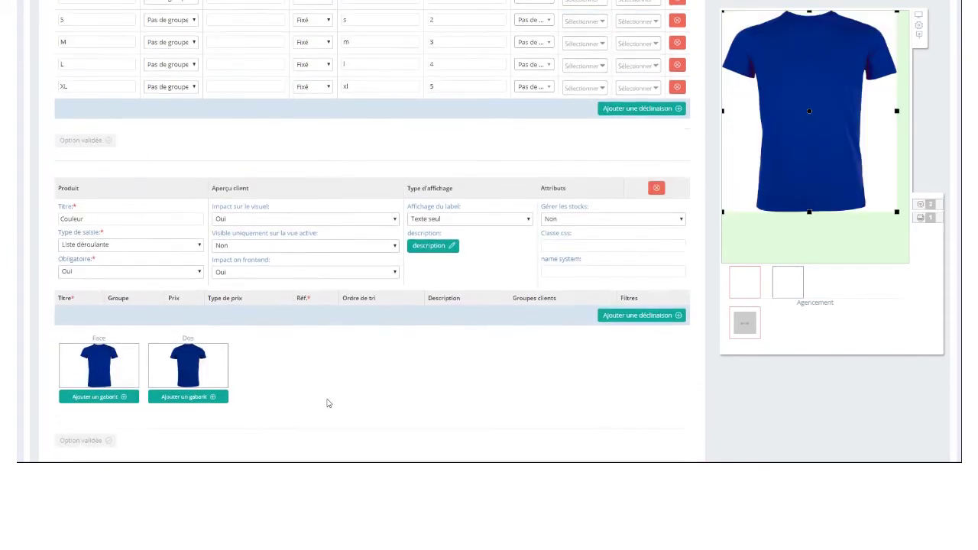
Enlarge the blue T-shirt template in the preview to span the full width of the view area.
scroll(382, 400, up, 3)
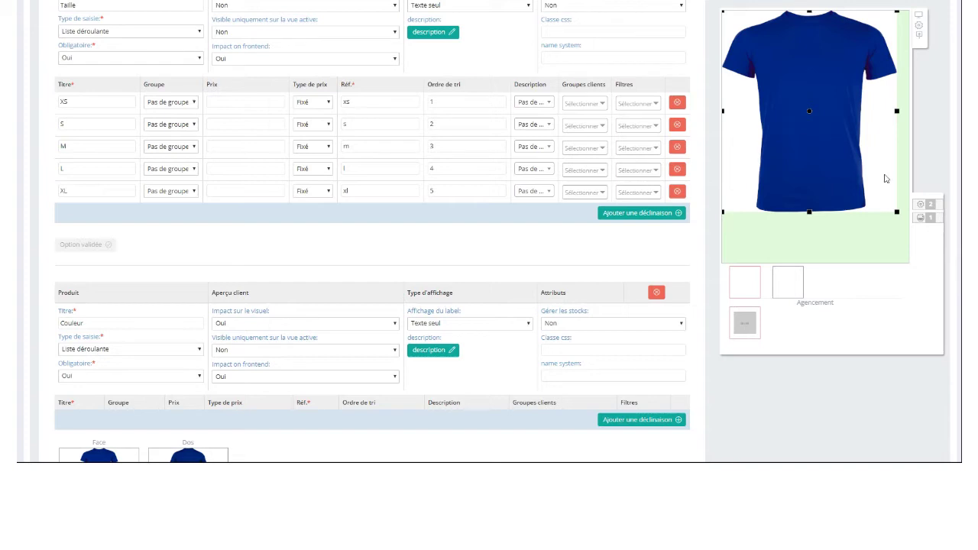
drag(896, 215, 905, 228)
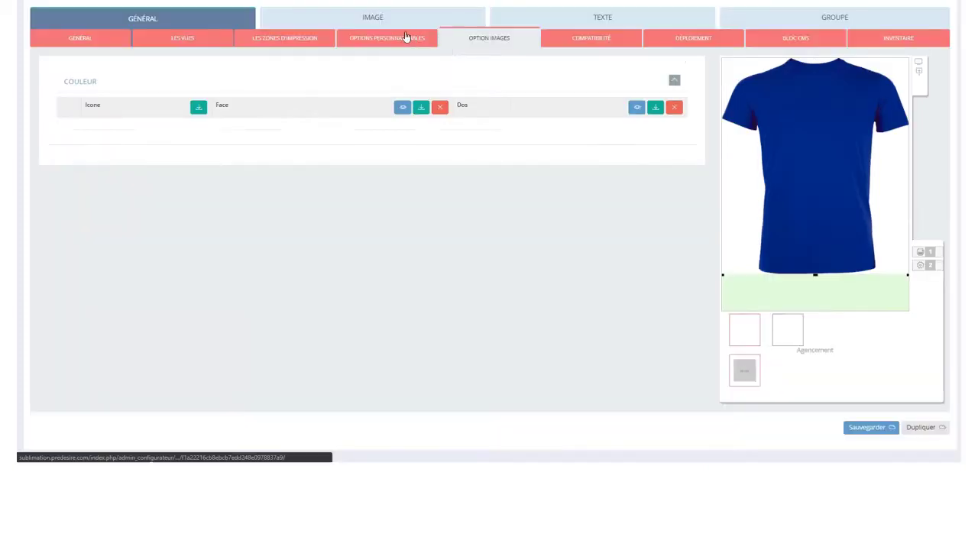
Add three variants to the Couleur option and begin titling the first one "Bleu".
click(405, 37)
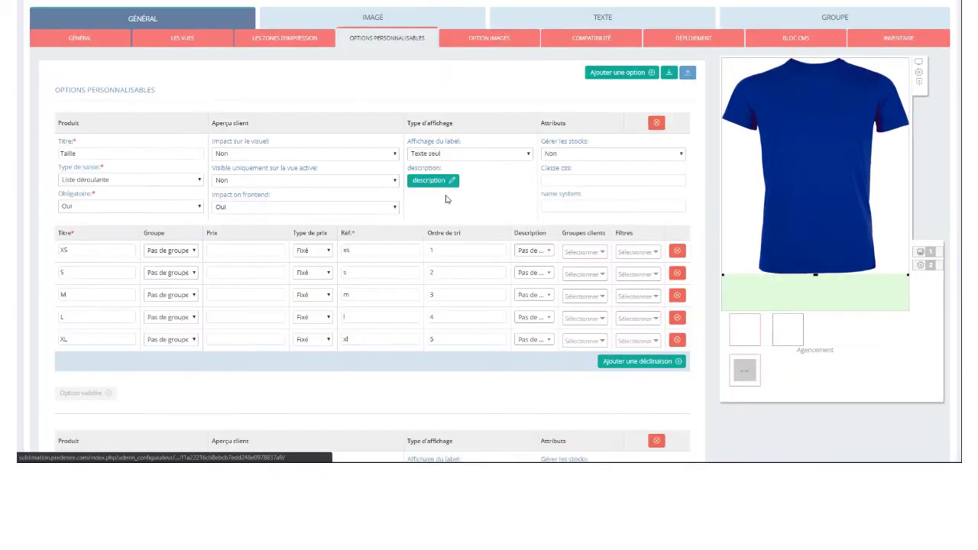
scroll(430, 224, down, 4)
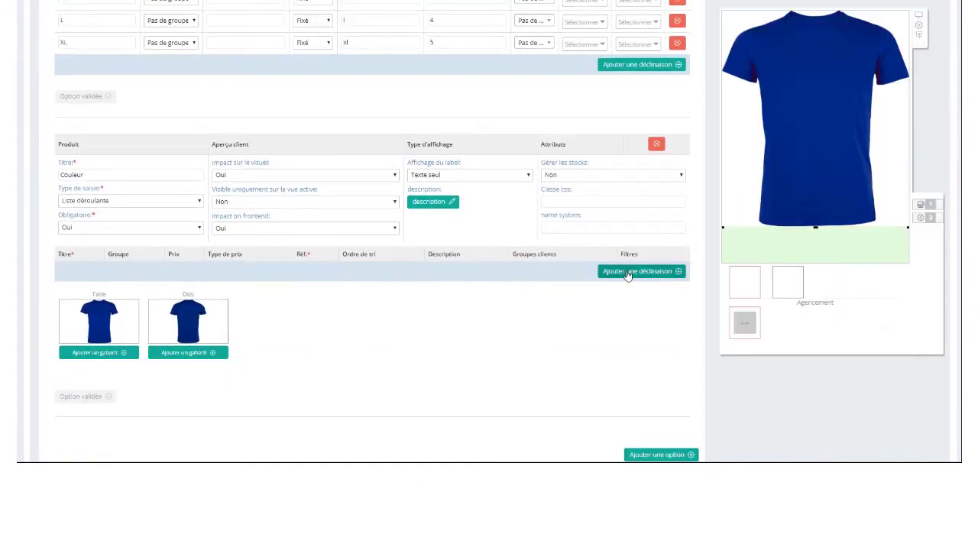
click(631, 276)
click(636, 294)
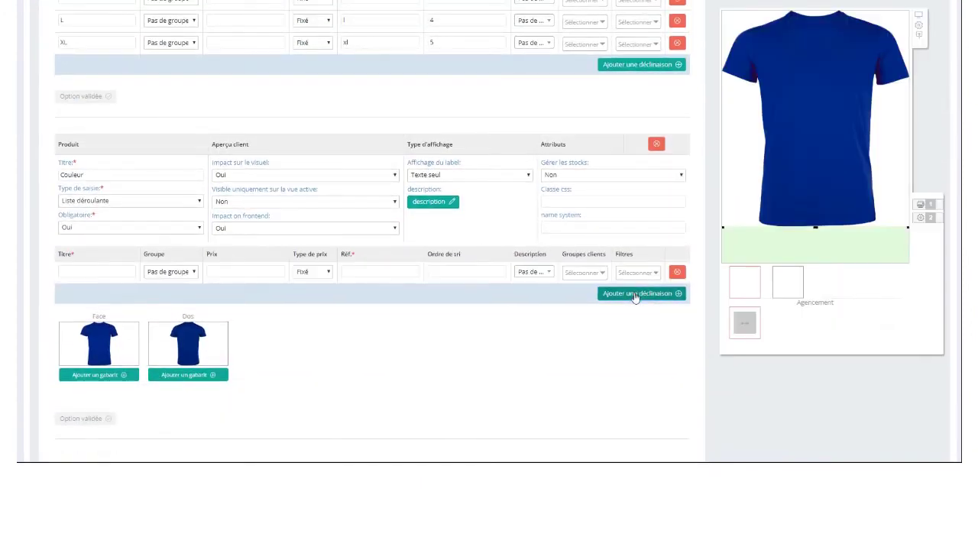
click(638, 315)
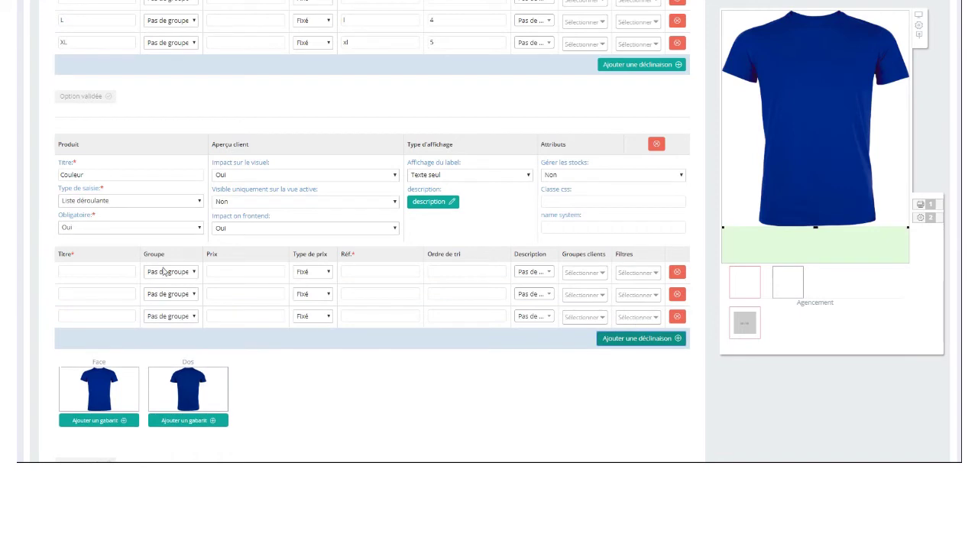
click(89, 271)
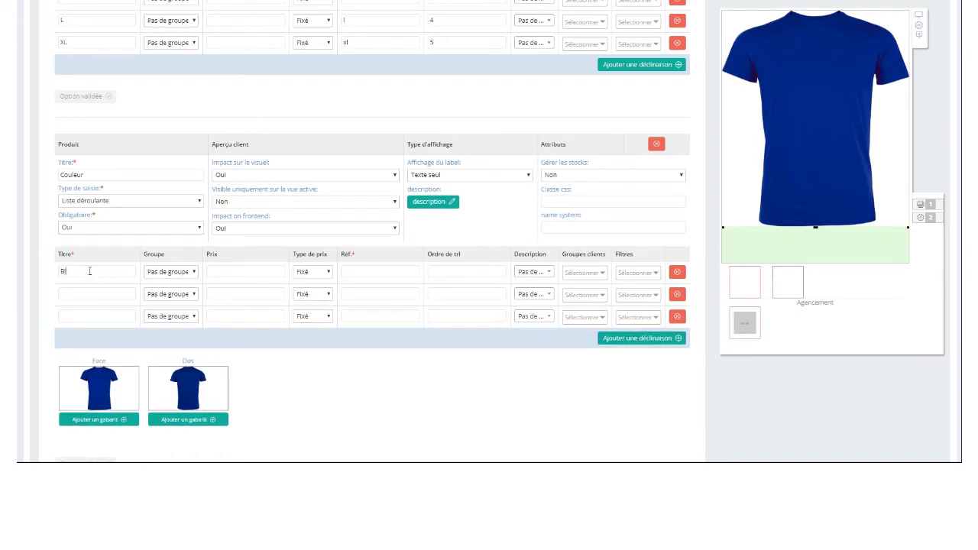
Enlarge the back-view blue T-shirt template in the full-size preview to span the full width of the view area.
scroll(256, 283, up, 3)
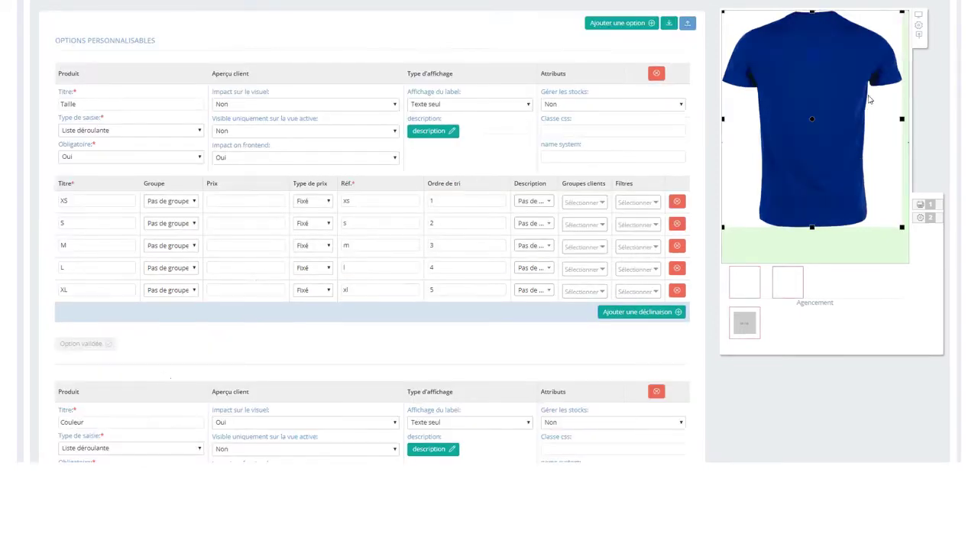
click(920, 18)
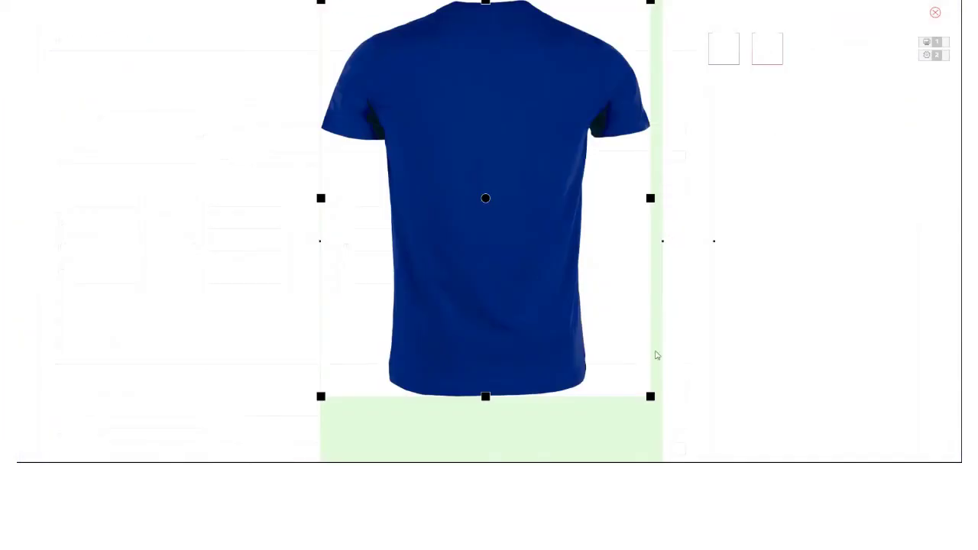
drag(652, 399, 666, 415)
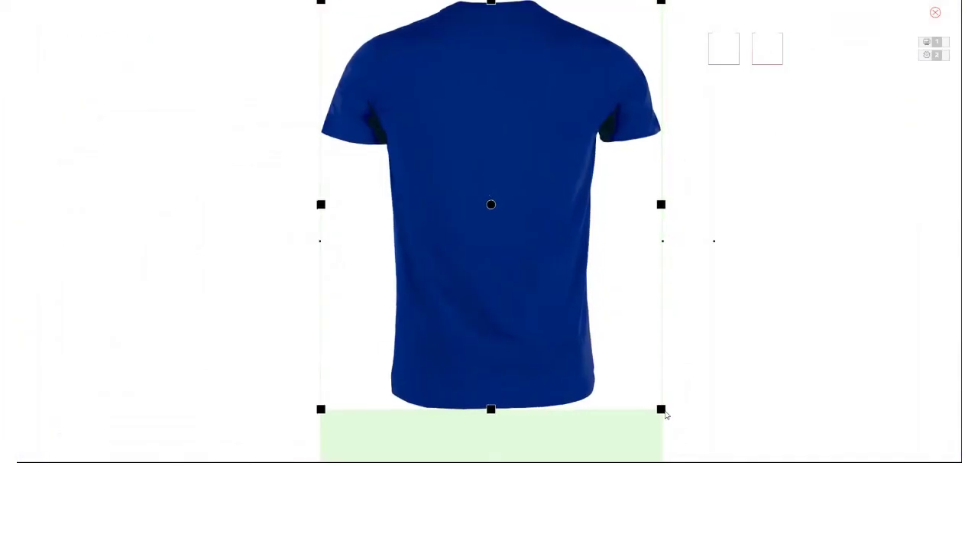
click(727, 60)
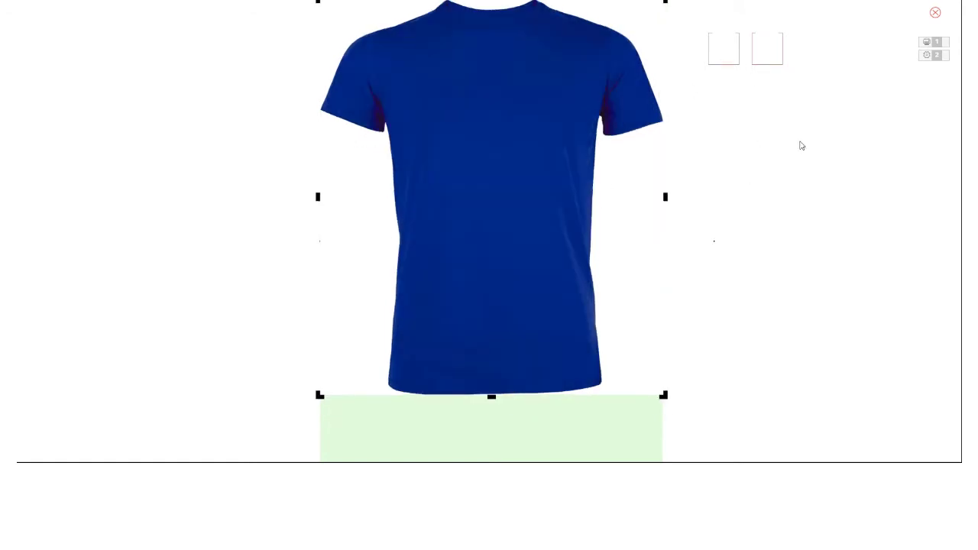
click(936, 13)
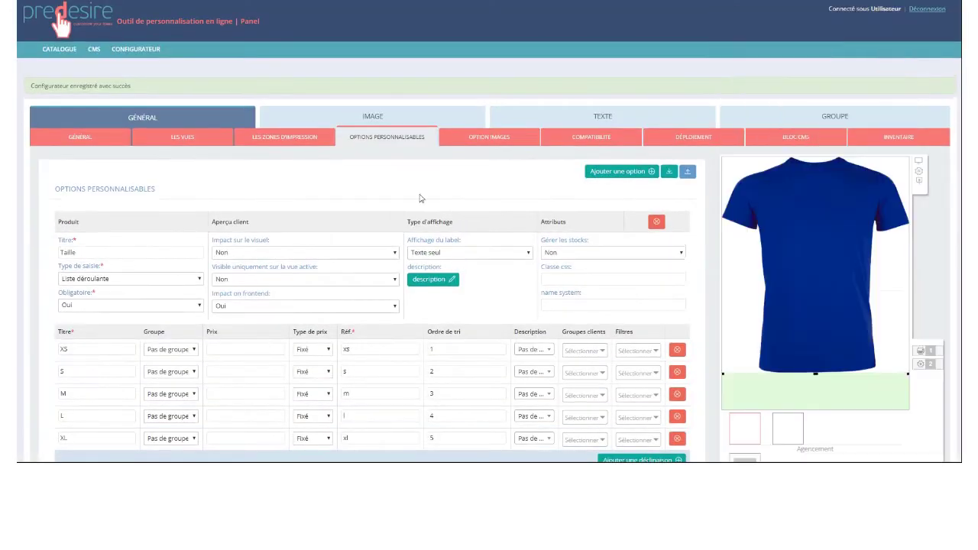
Complete the Couleur variants Bleu, Rouge and Vert with matching references, sort orders 1 to 3 and a price of 2 for Bleu.
click(489, 138)
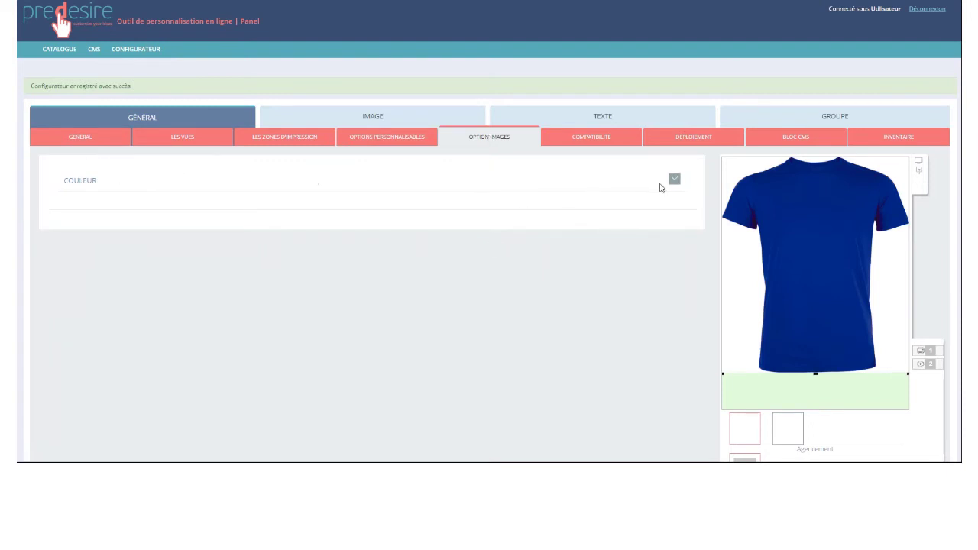
click(674, 179)
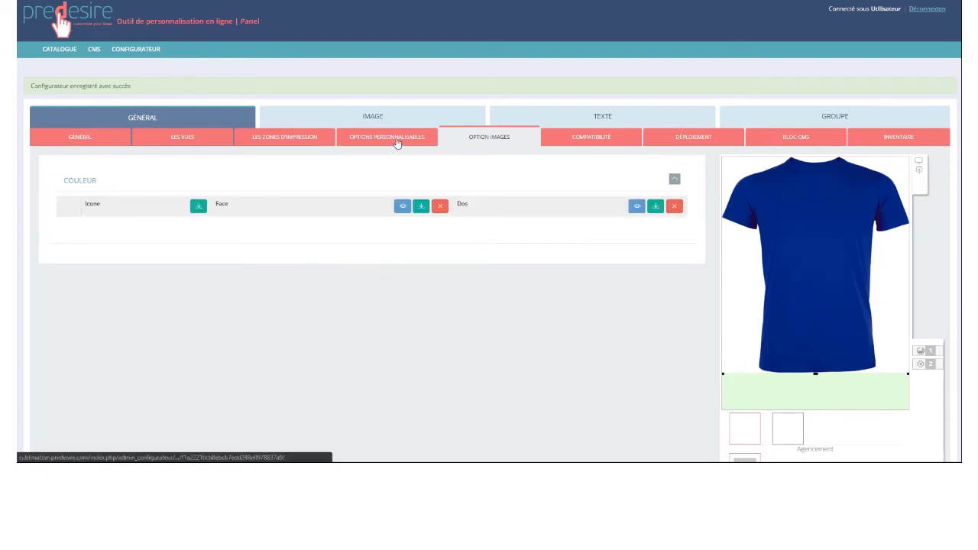
click(397, 145)
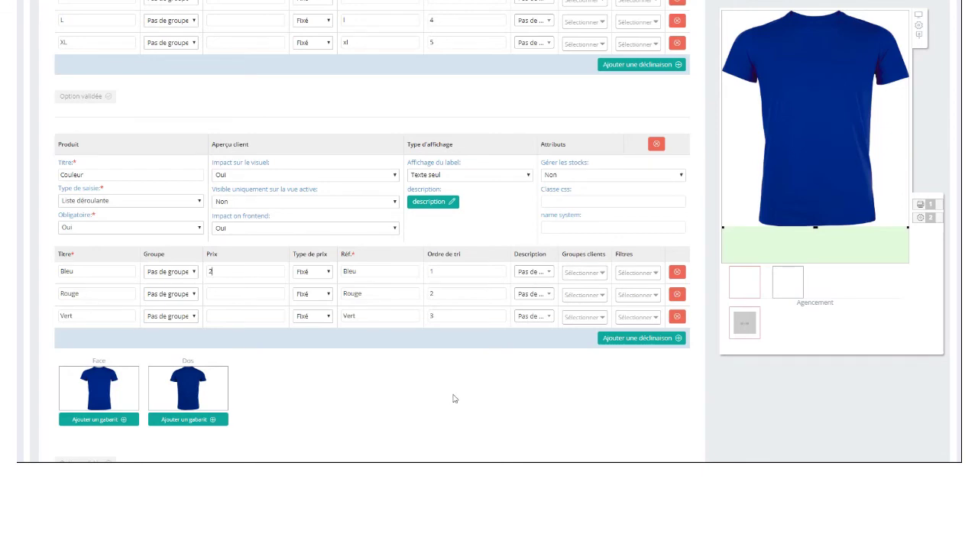
scroll(453, 399, up, 5)
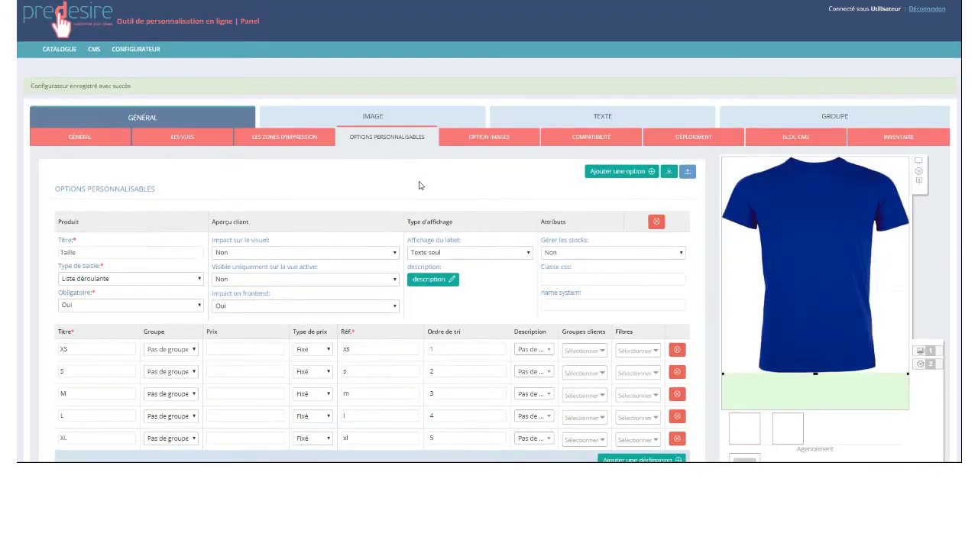
Batch-import Bleu.jpg, Rouge.jpg and Vert.jpg as the Couleur variants' icons, and open the Face image selection for Bleu.
click(489, 138)
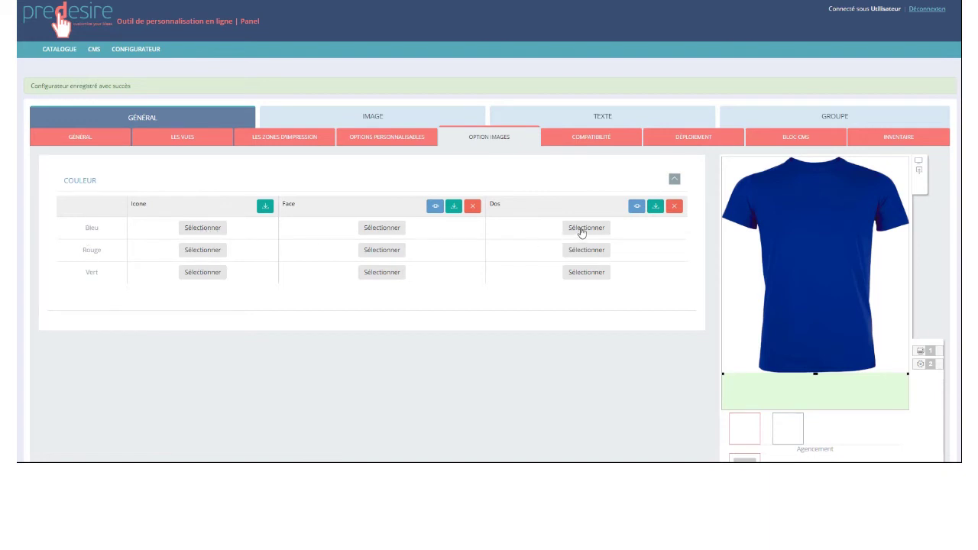
click(265, 207)
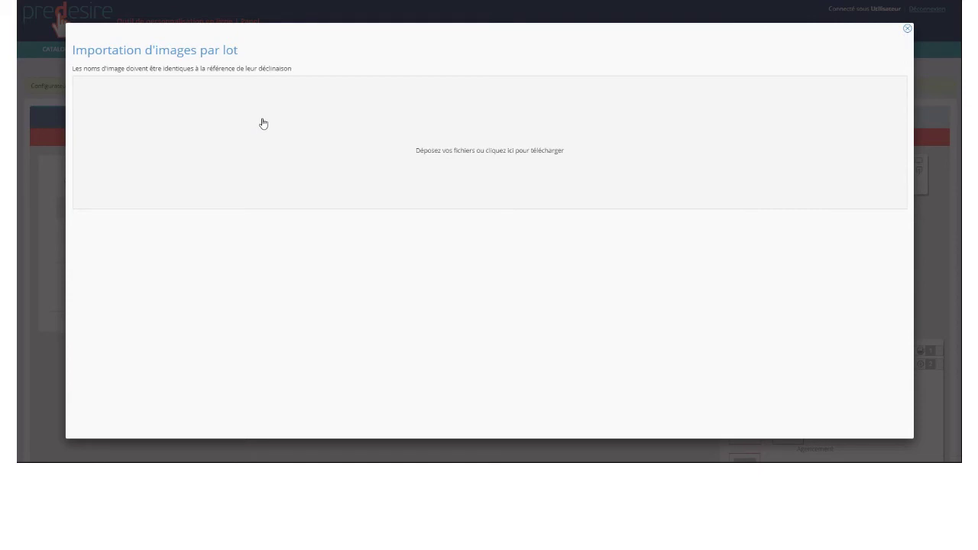
click(425, 148)
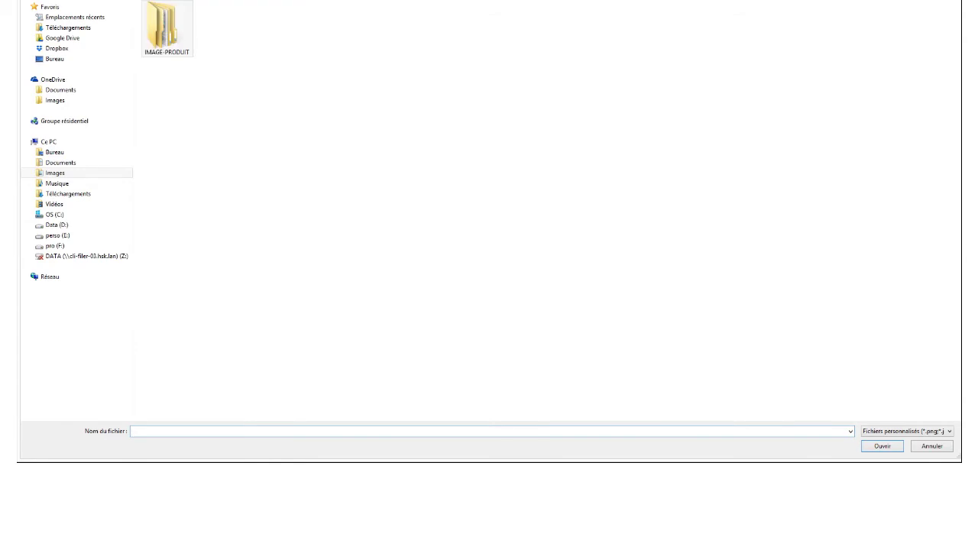
click(428, 38)
ctrl+click(384, 34)
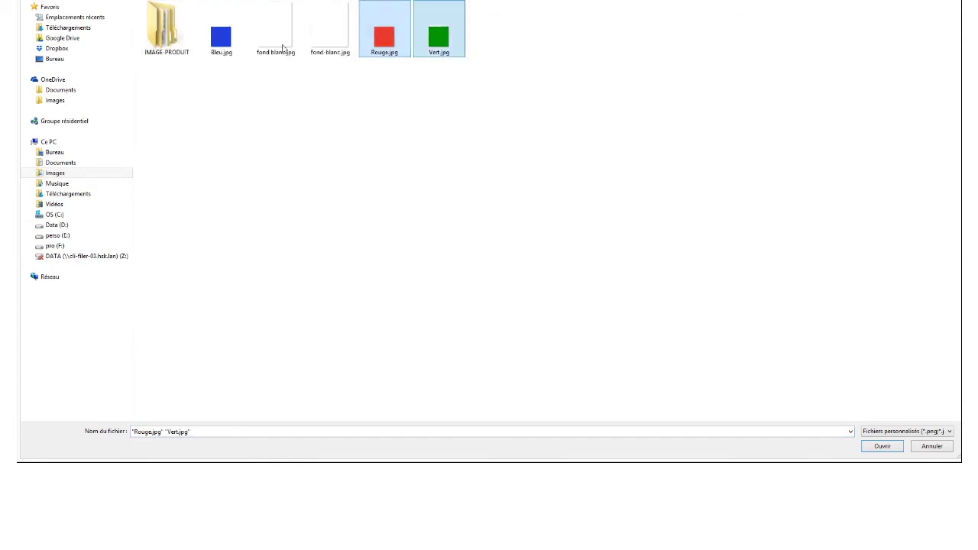
ctrl+click(233, 38)
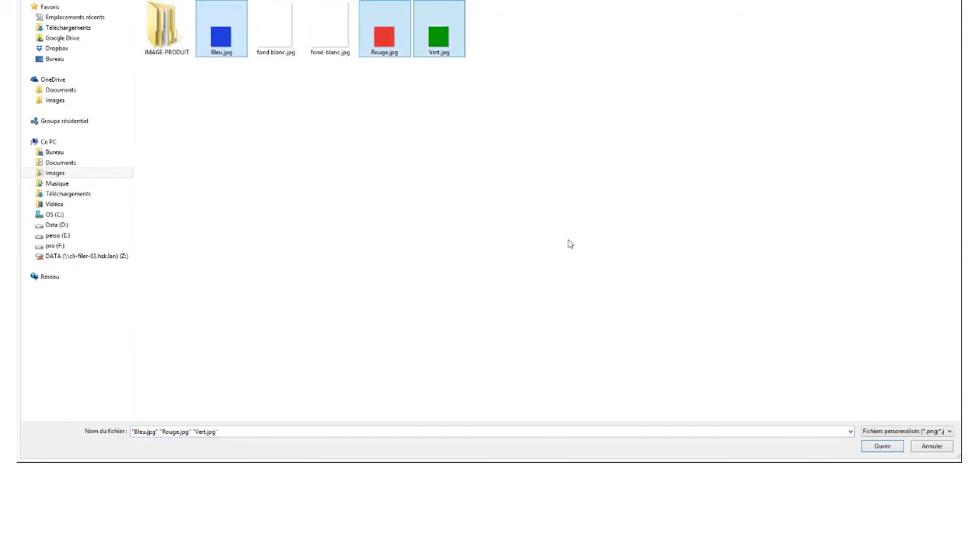
click(881, 447)
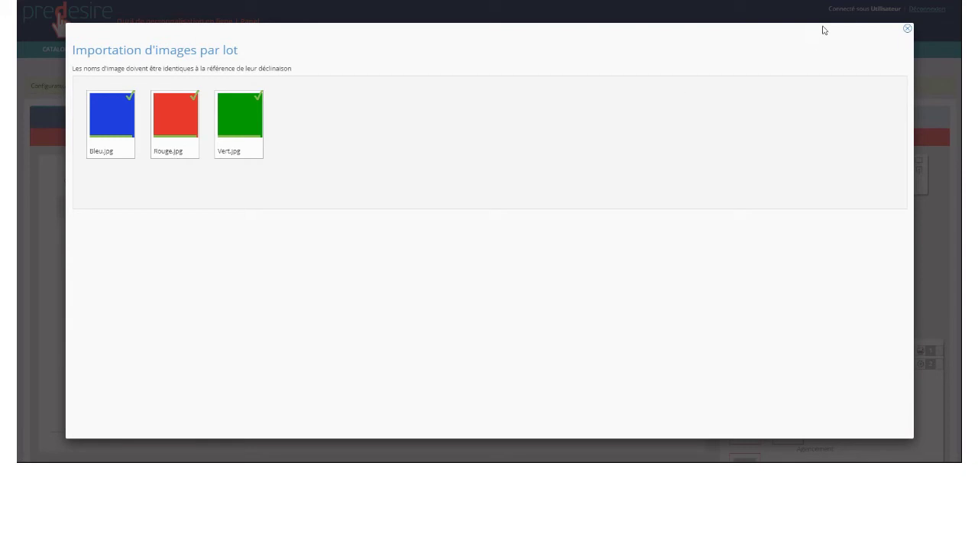
click(907, 28)
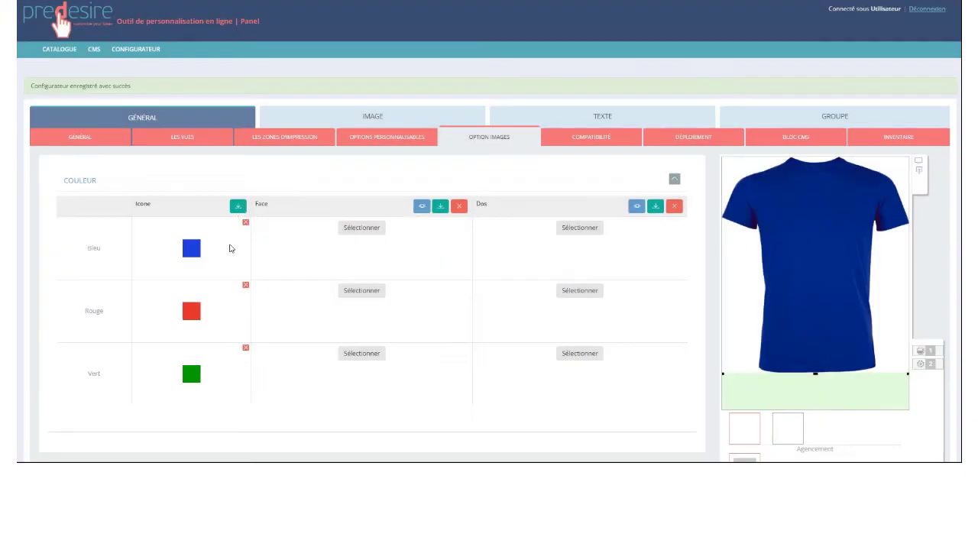
click(354, 228)
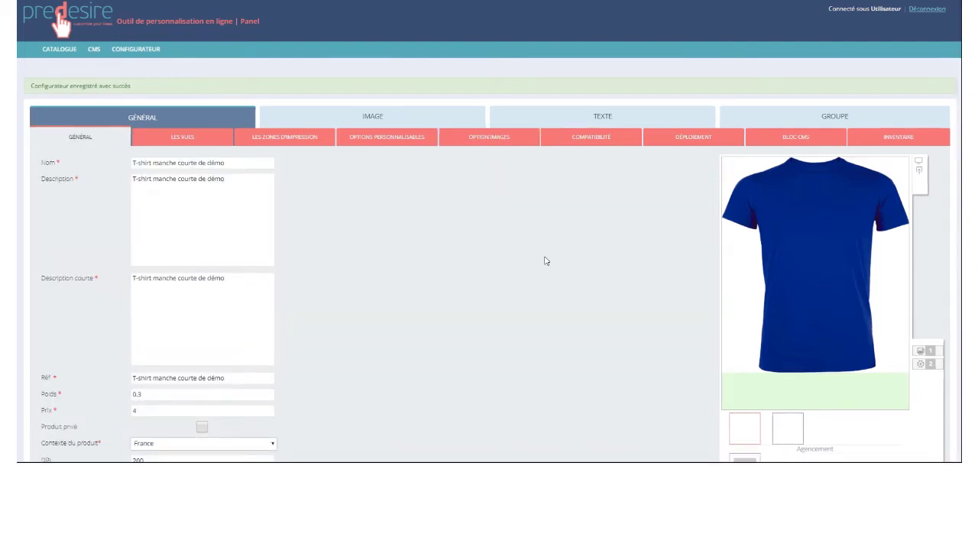
Add a compatibility rule between the Taille and Couleur options.
click(584, 144)
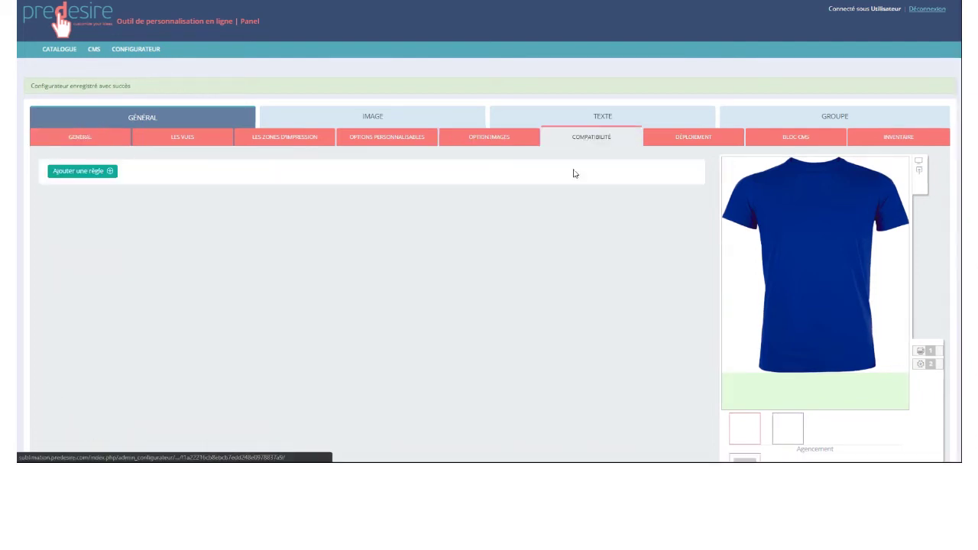
click(75, 177)
click(84, 197)
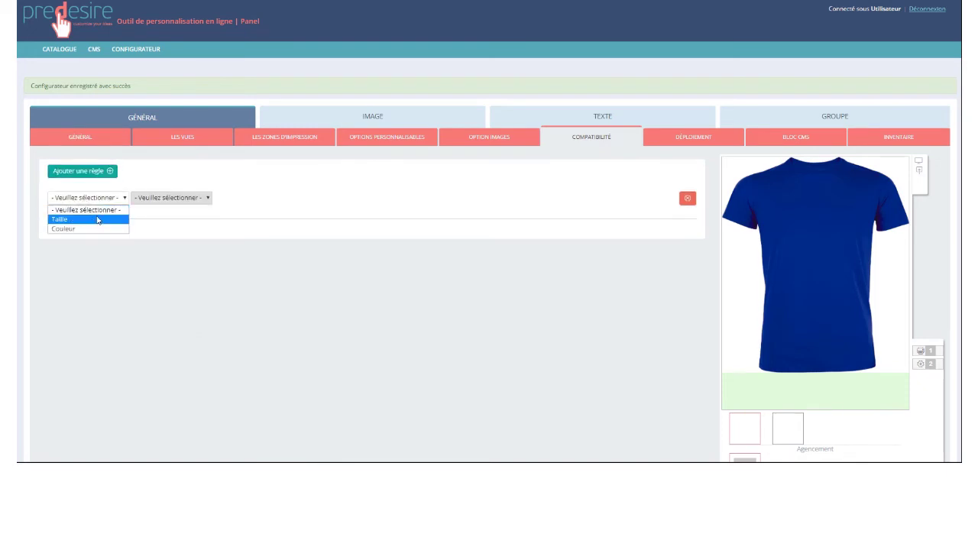
click(99, 220)
click(104, 200)
click(102, 221)
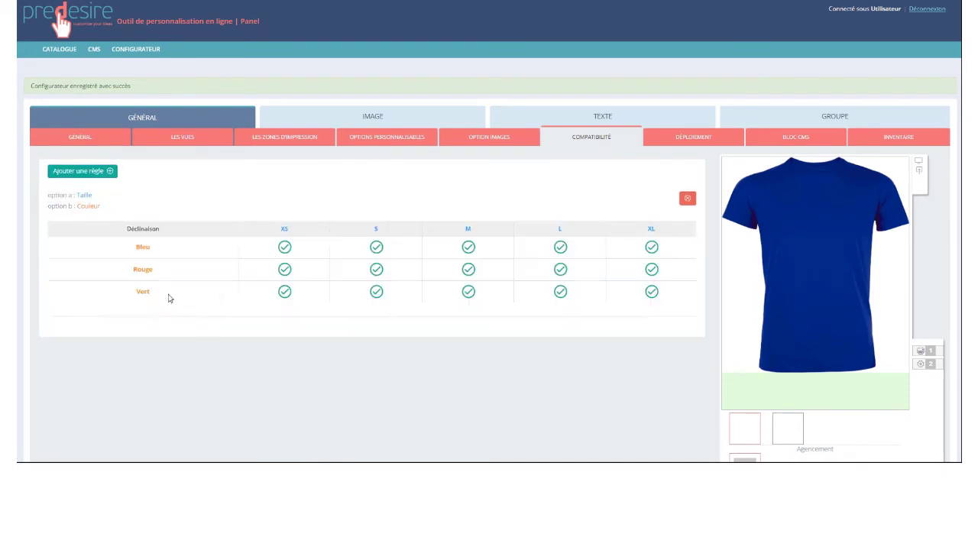
Toggle the compatibility of Bleu with XS and Vert with M, and delete the Taille–Couleur rule.
click(285, 247)
click(467, 292)
click(688, 200)
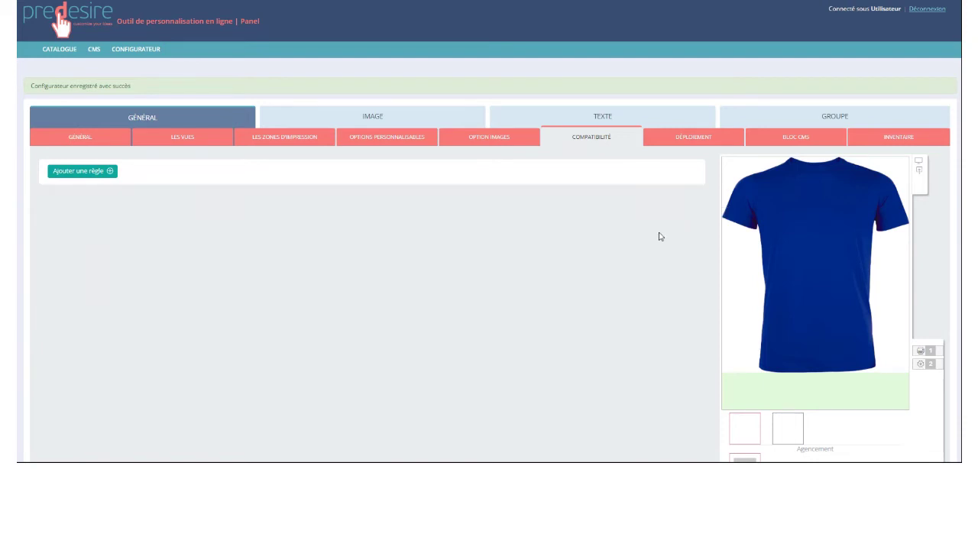
click(682, 140)
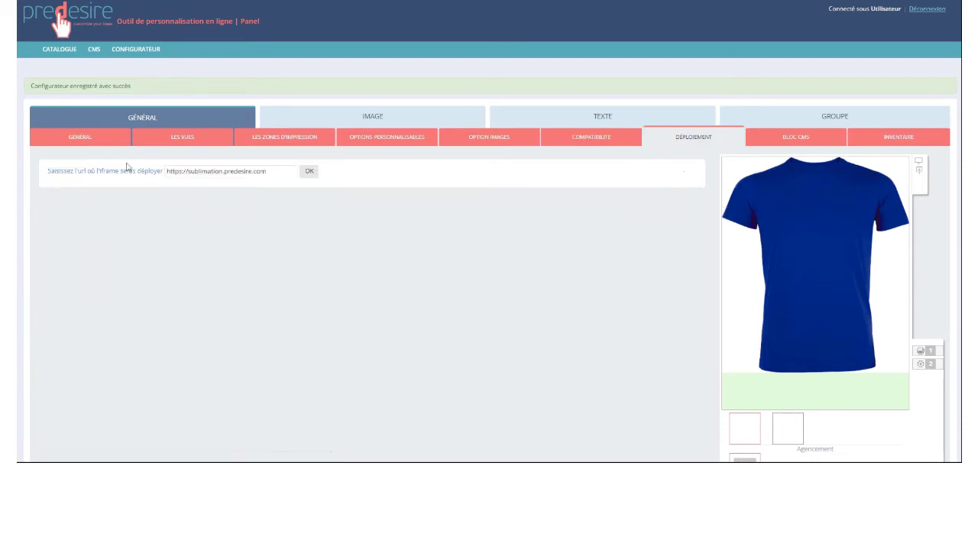
drag(266, 172, 188, 171)
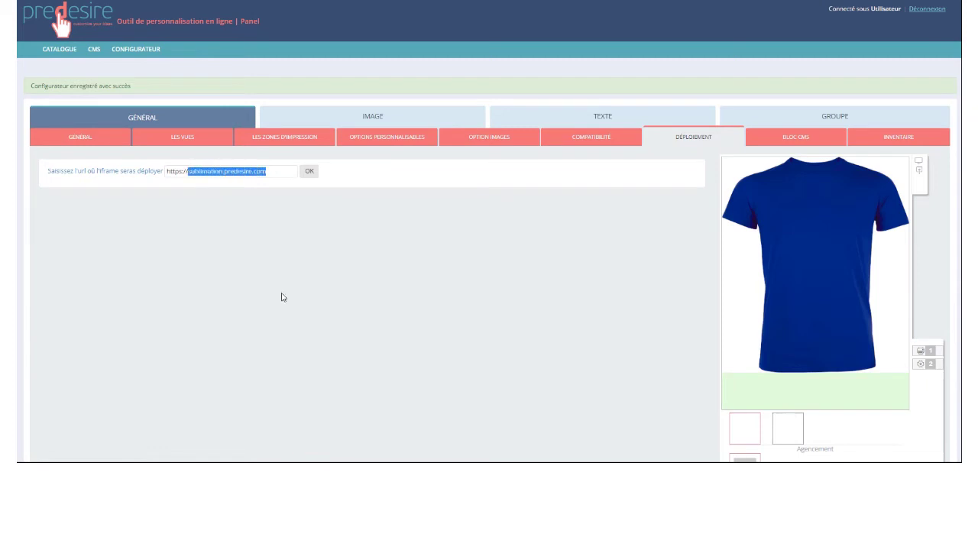
text(Mon)
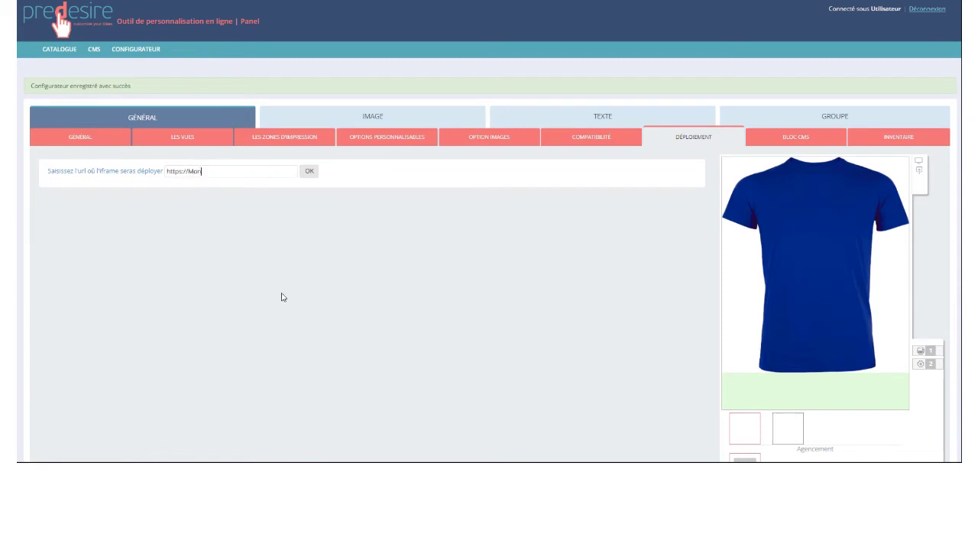
text(site.com/page_demo)
click(309, 172)
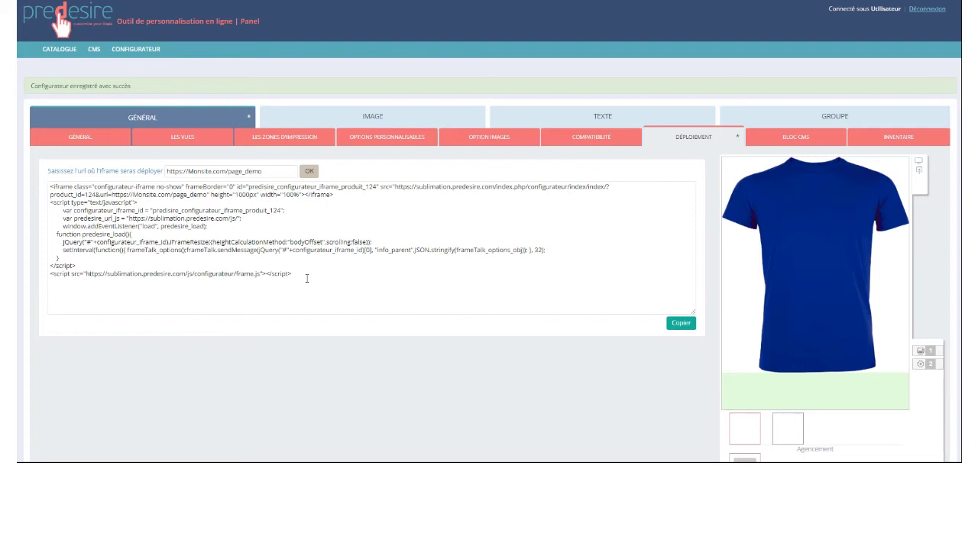
Add a CMS block titled "Mon bloc" and save its description without any text.
click(803, 144)
click(644, 178)
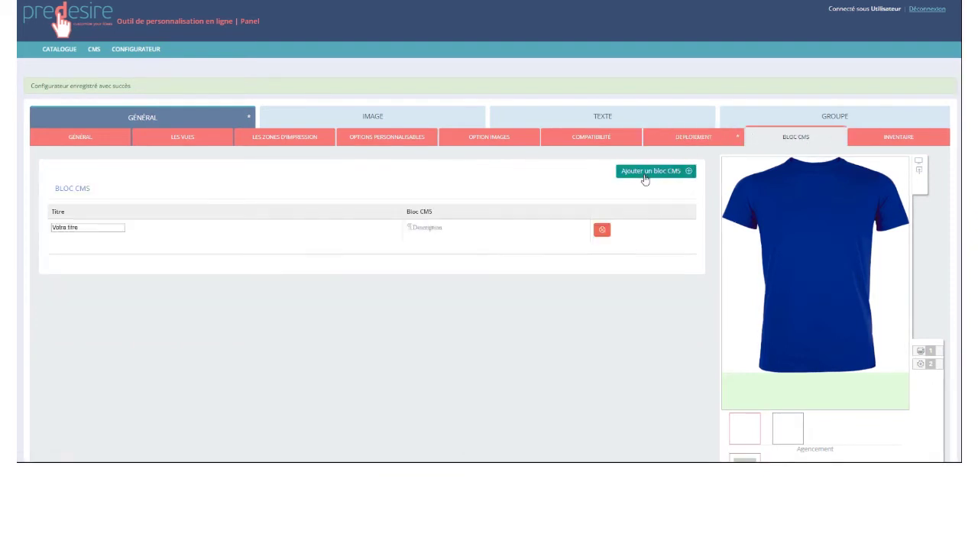
click(102, 228)
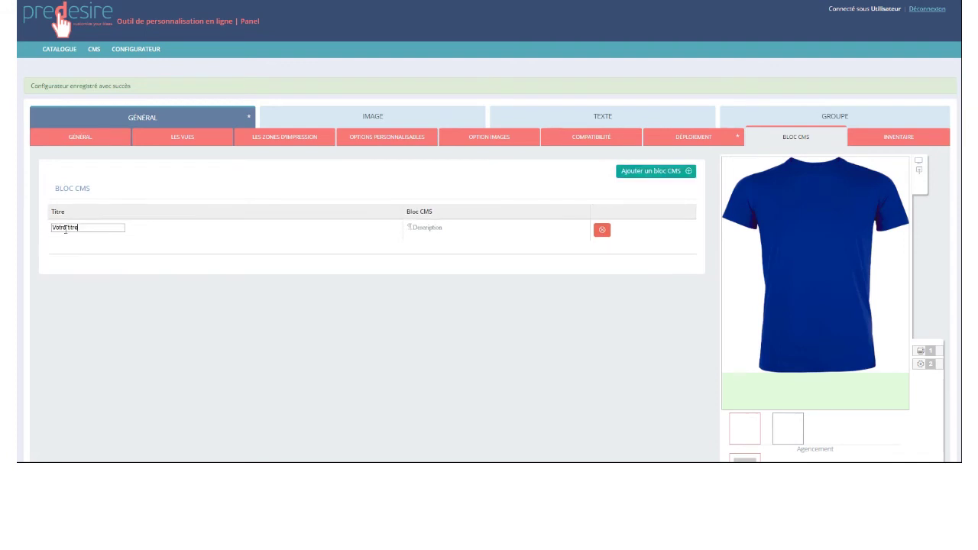
drag(65, 230, 45, 228)
text(Mon bloc)
click(426, 228)
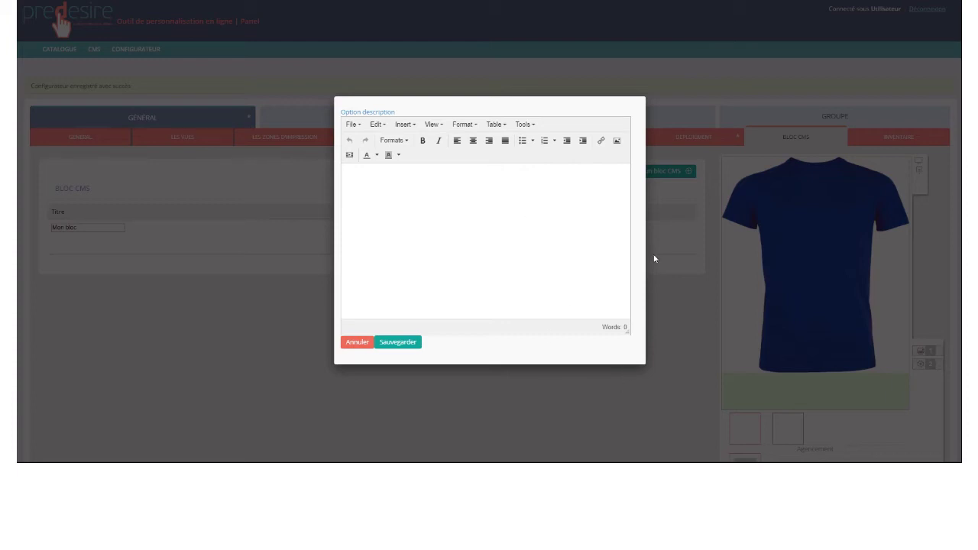
click(397, 342)
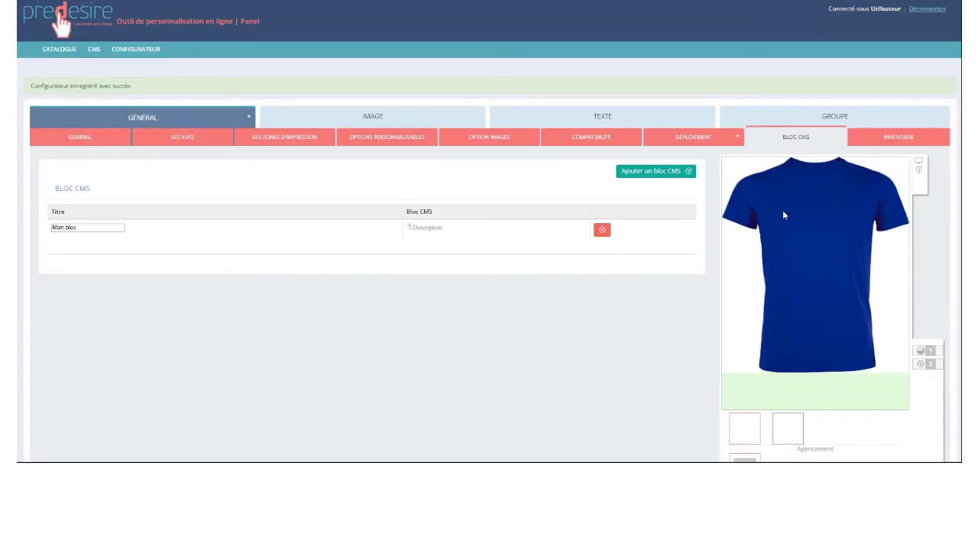
View the configurator's inventory section.
click(894, 143)
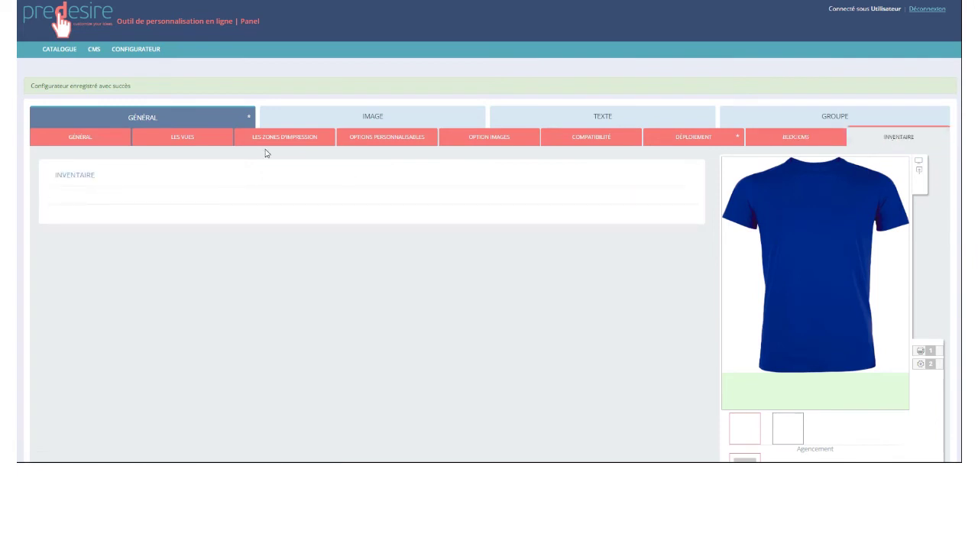
Enable stock management for the Taille option and examine the availability choices for its XS variant in the inventory.
click(364, 141)
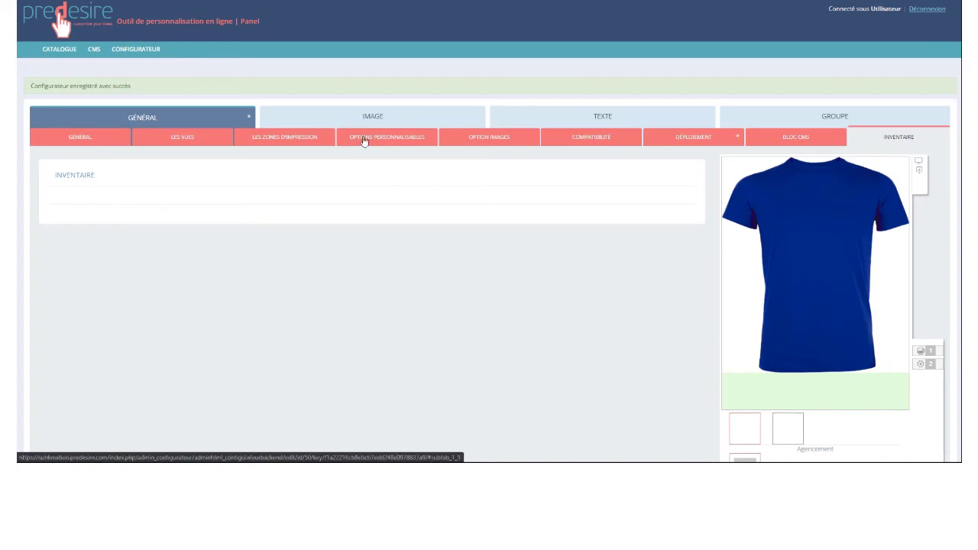
scroll(527, 252, down, 3)
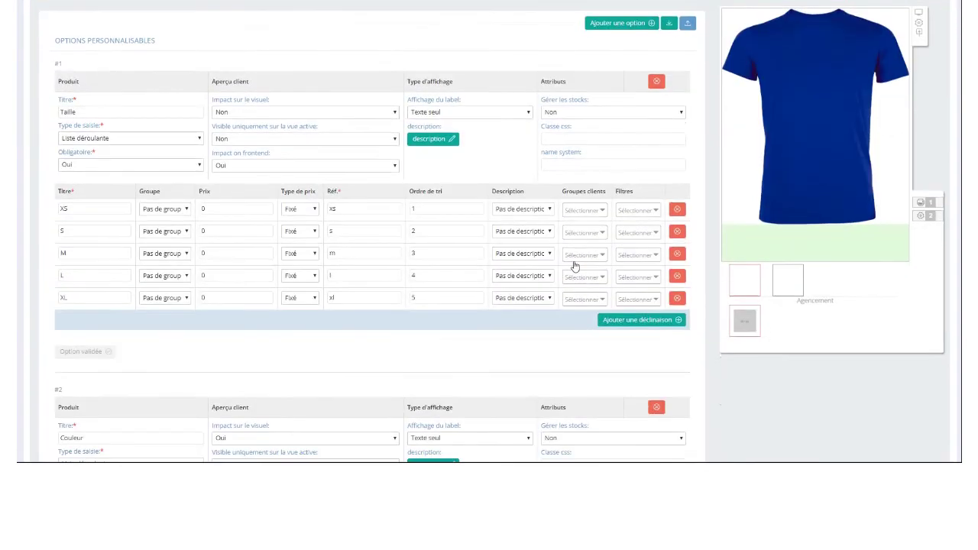
scroll(639, 181, up, 1)
click(683, 163)
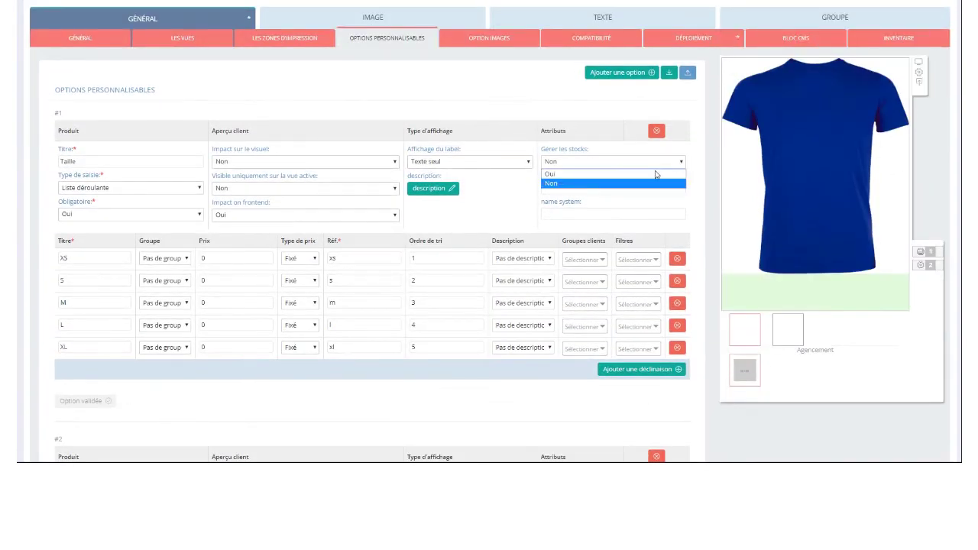
click(678, 182)
click(923, 42)
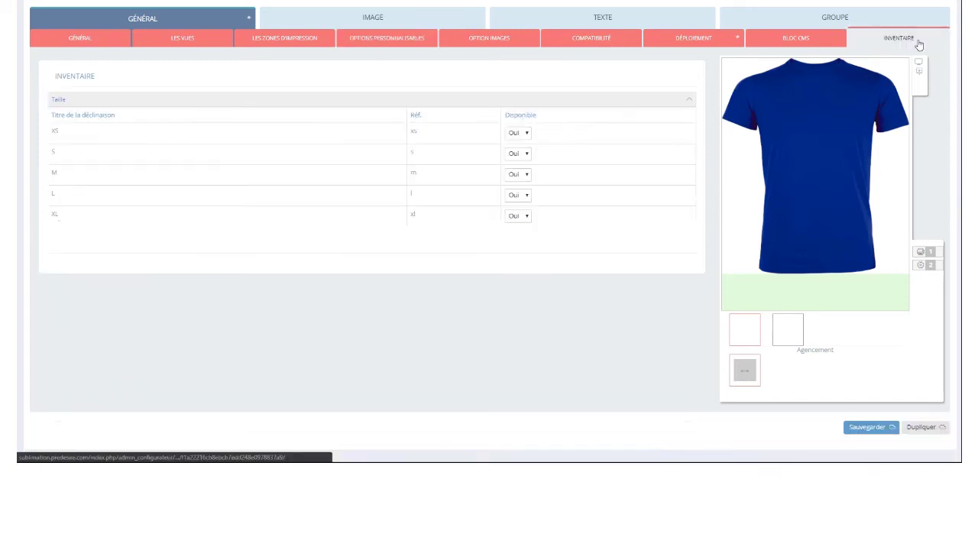
click(527, 136)
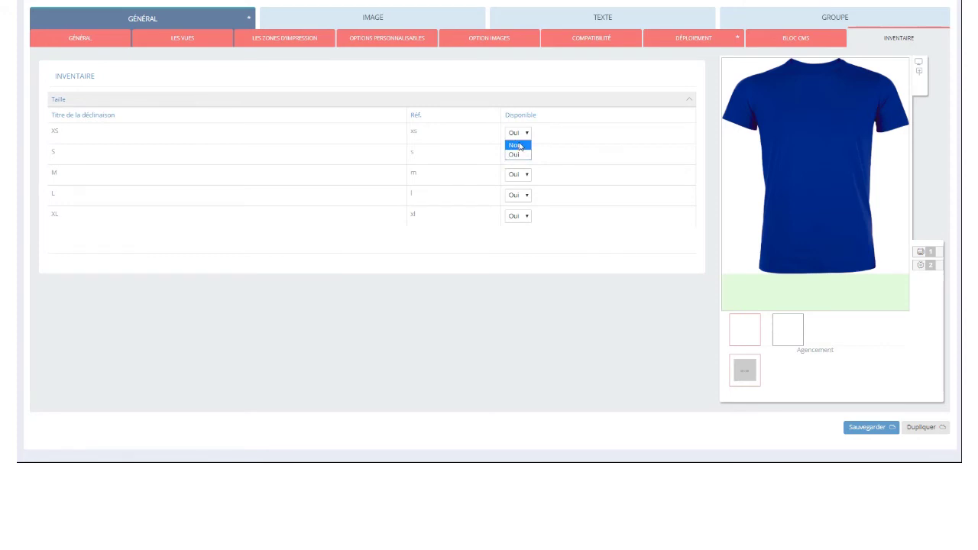
click(646, 312)
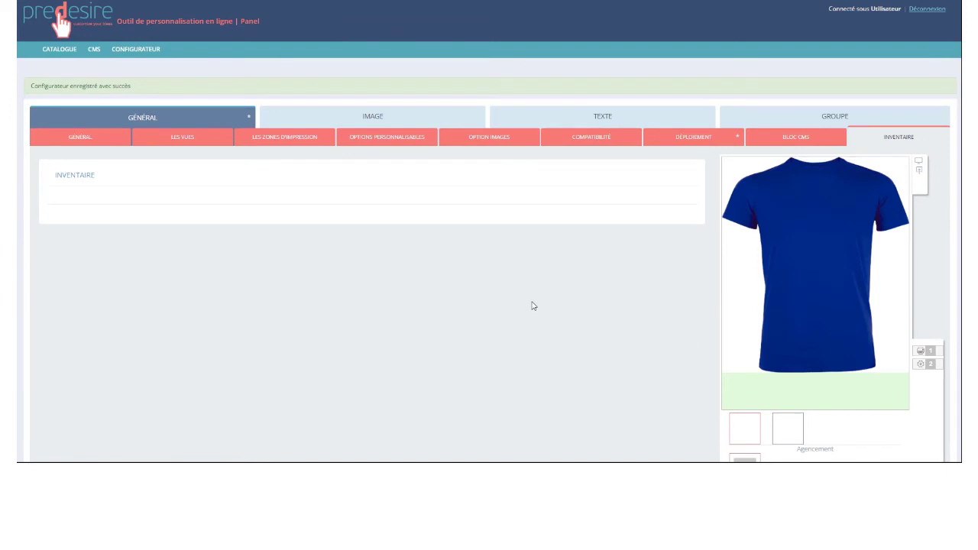
Add an image zone titled "Ma zone d'image sur la face" with a price of 2 and validate it.
click(325, 122)
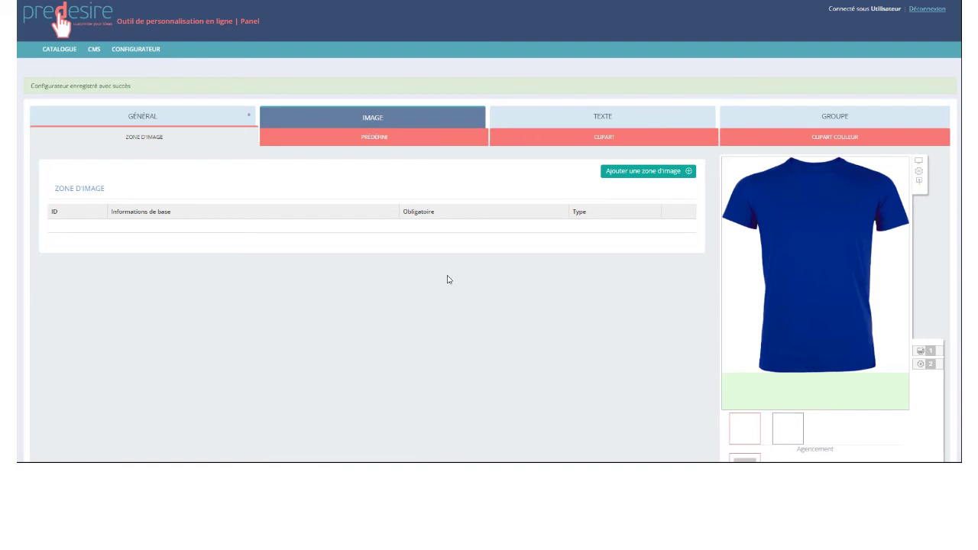
click(643, 172)
click(147, 225)
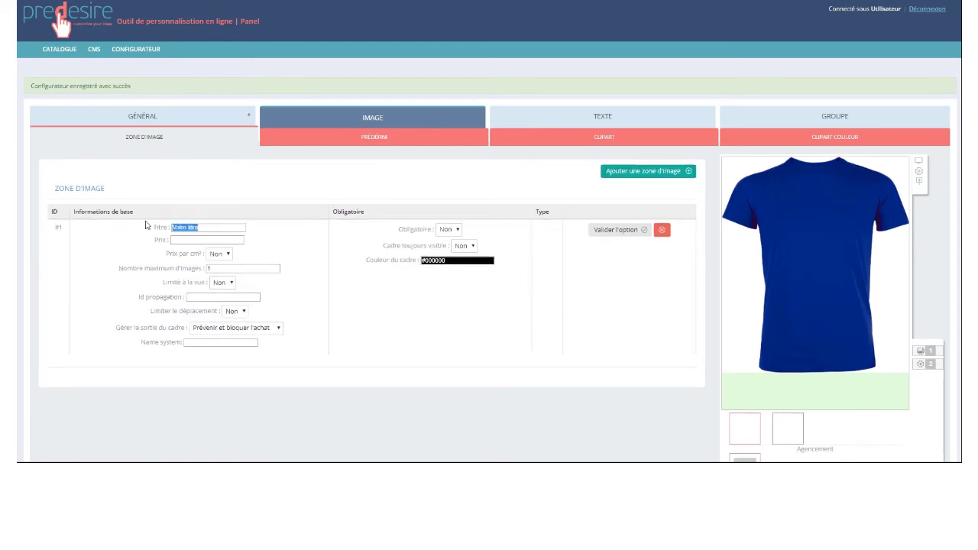
text(Ma zone d'image sur la face)
click(190, 239)
click(625, 231)
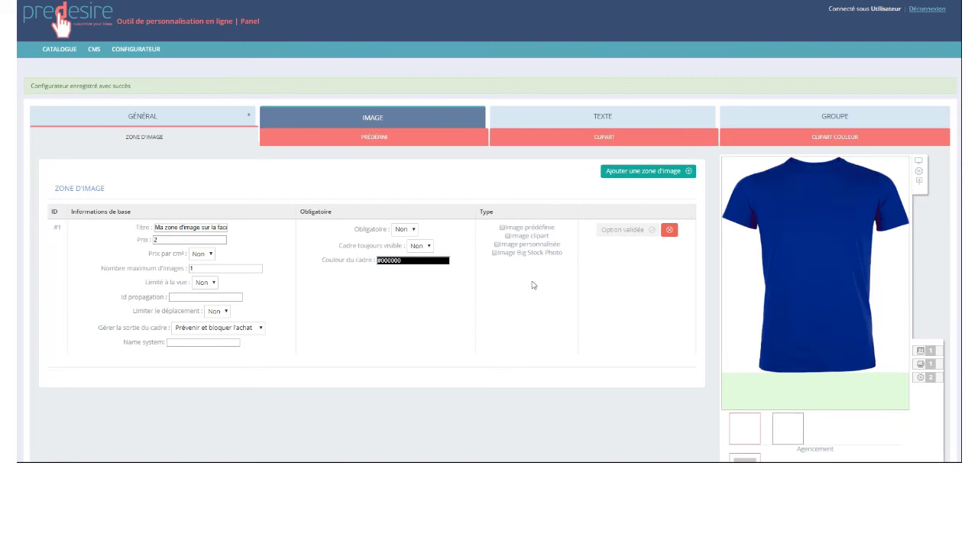
Allow custom images in the front image zone and enlarge its frame on the shirt, checking it against the print zone.
click(497, 245)
click(800, 269)
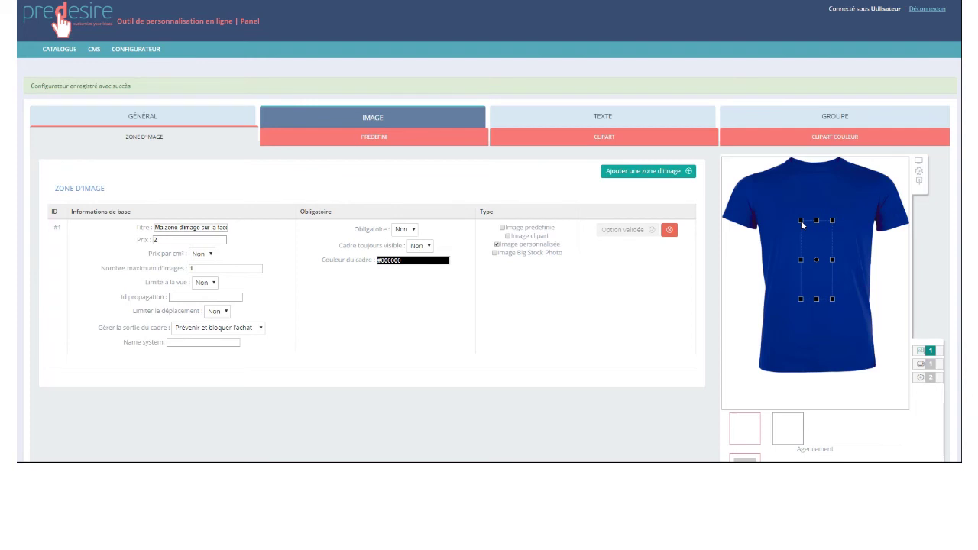
drag(801, 223, 788, 218)
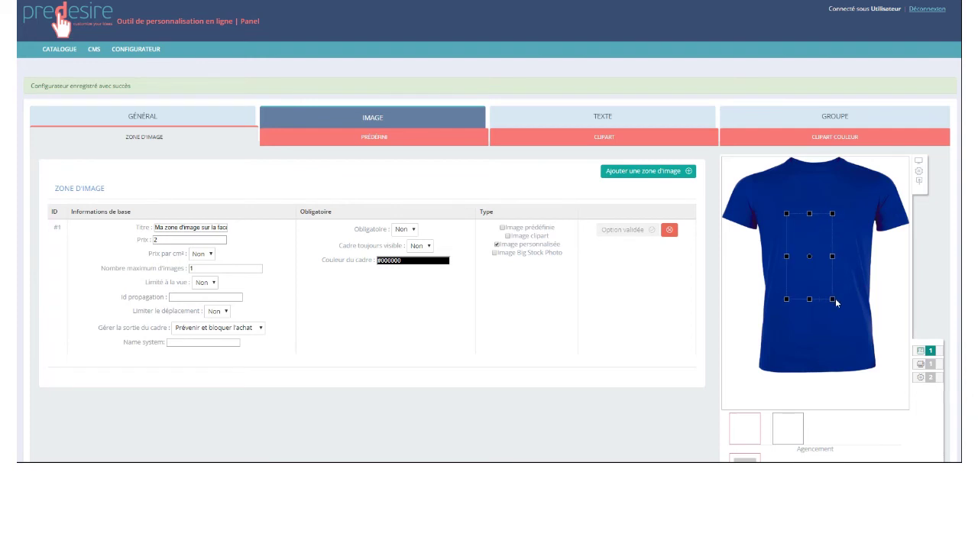
drag(833, 299, 848, 308)
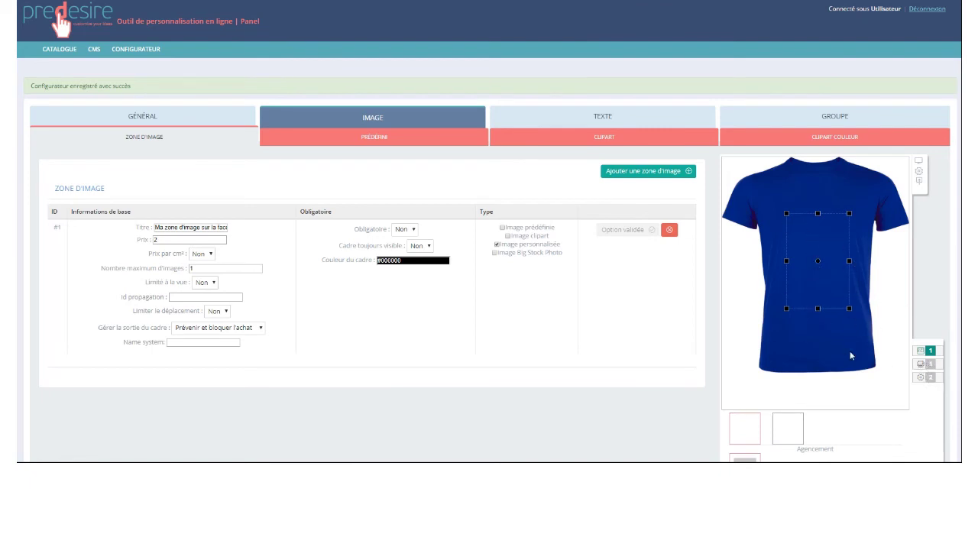
click(922, 365)
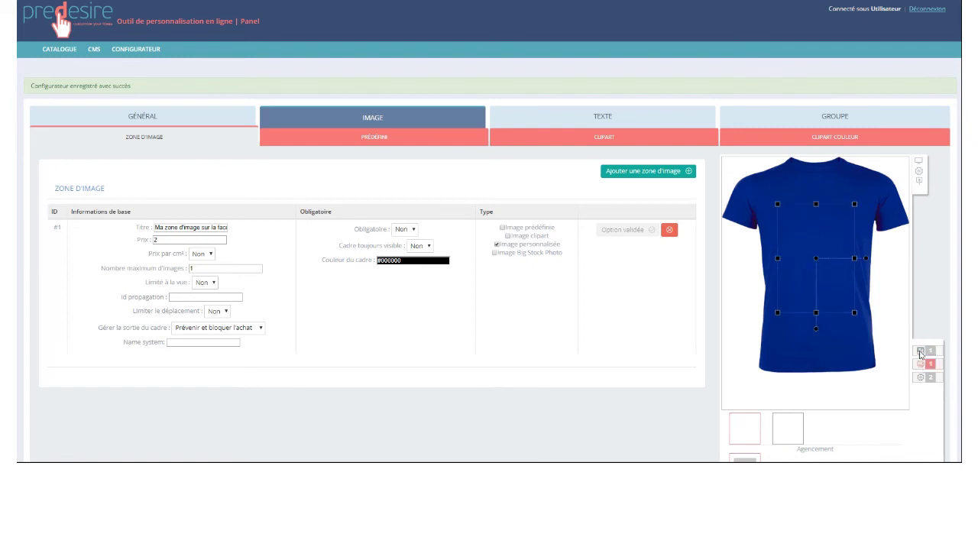
click(921, 352)
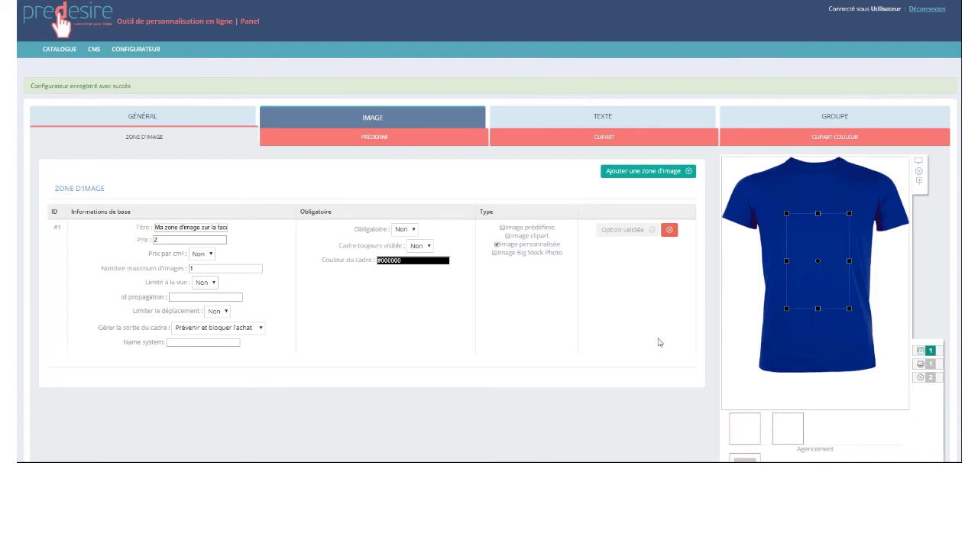
Review the predefined image, clipart and clipart colour settings for the image zones.
scroll(371, 369, down, 1)
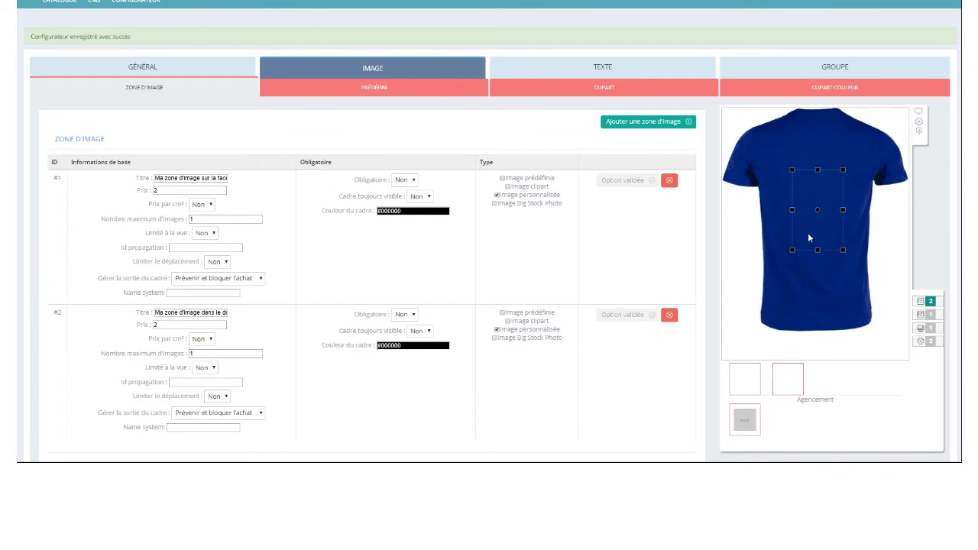
click(420, 89)
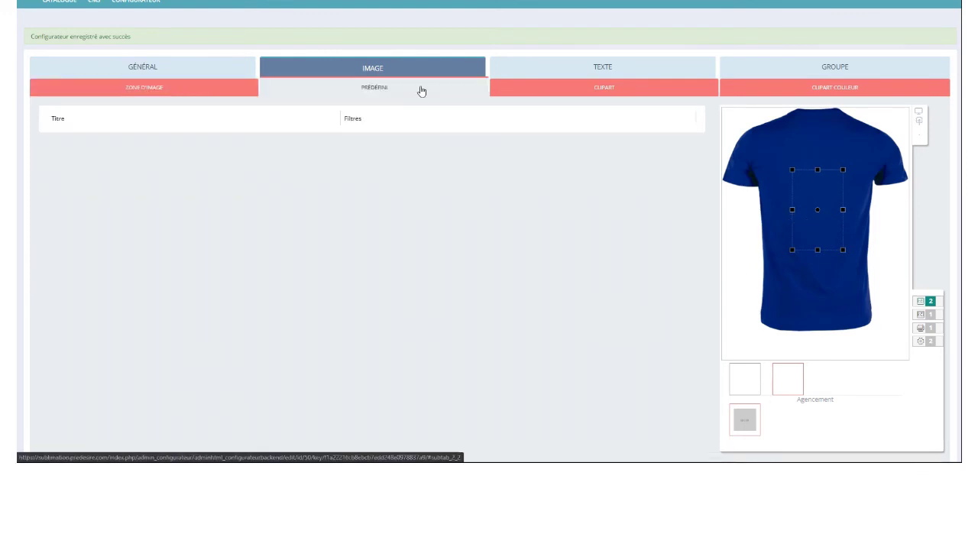
click(597, 90)
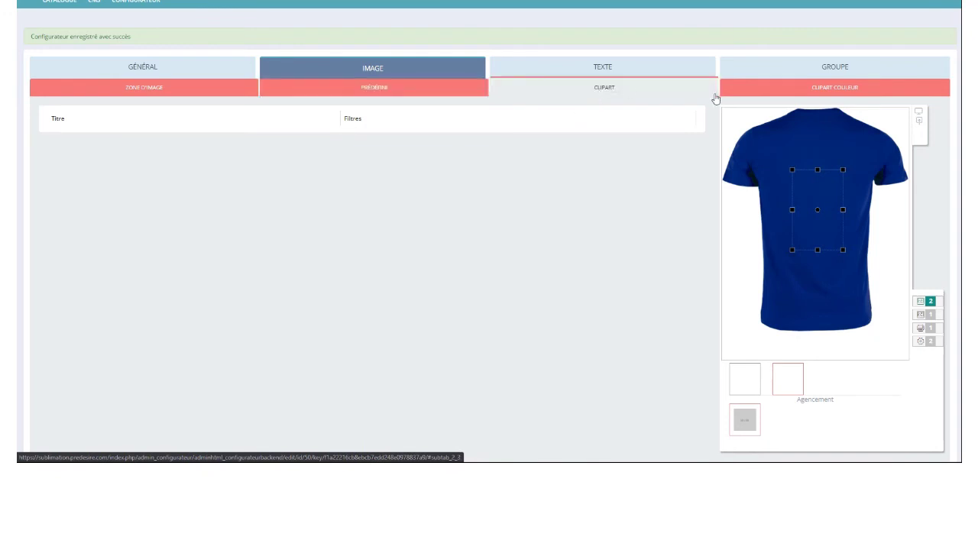
click(802, 92)
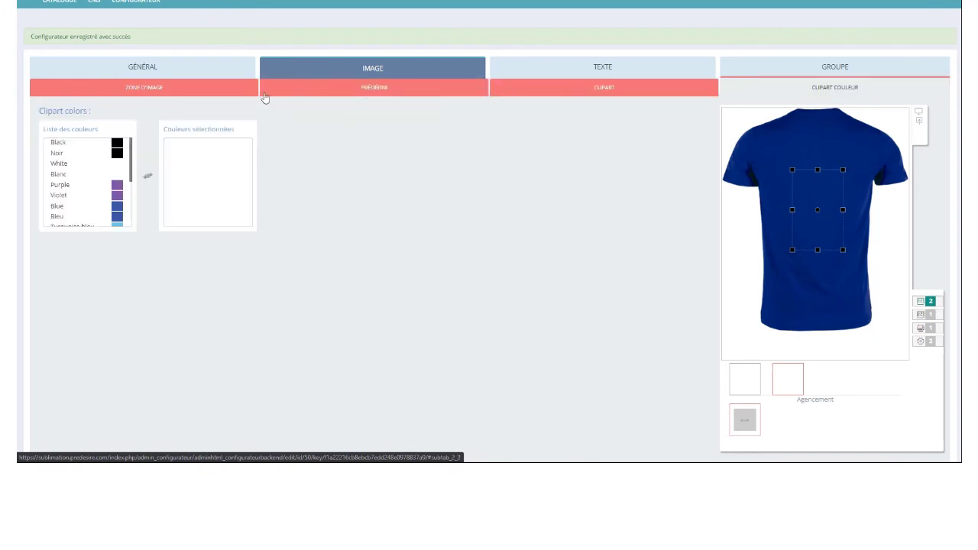
click(213, 91)
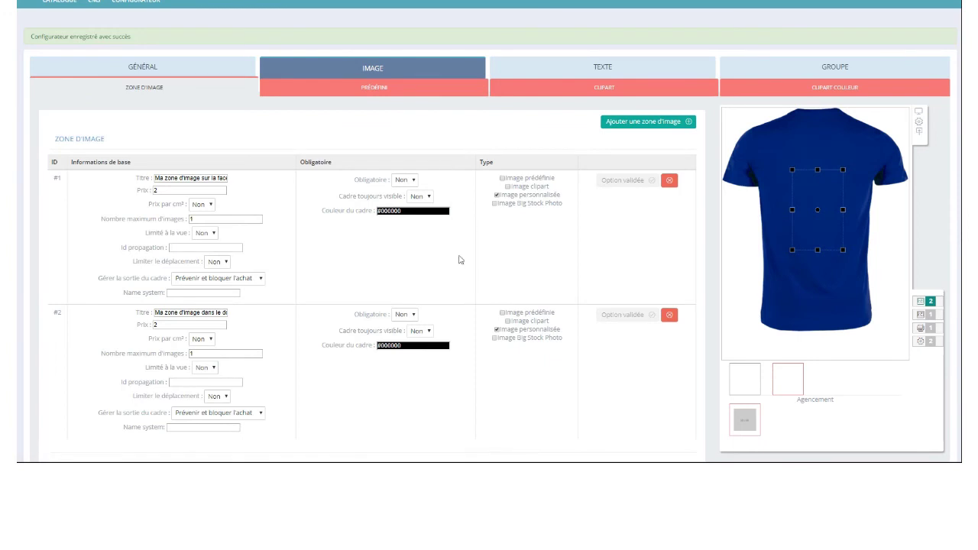
Allow predefined images in the front image zone and examine the filter categories available for it.
click(503, 179)
click(427, 91)
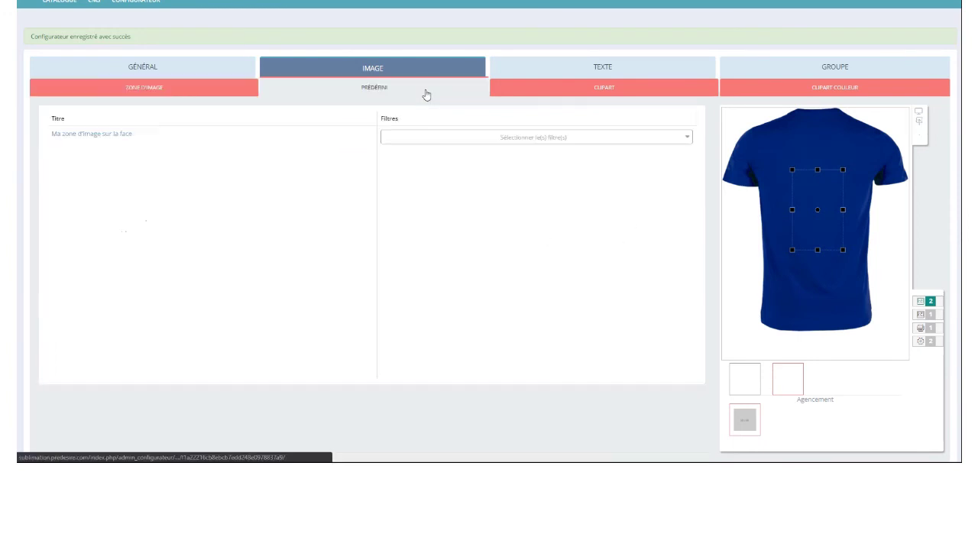
click(487, 144)
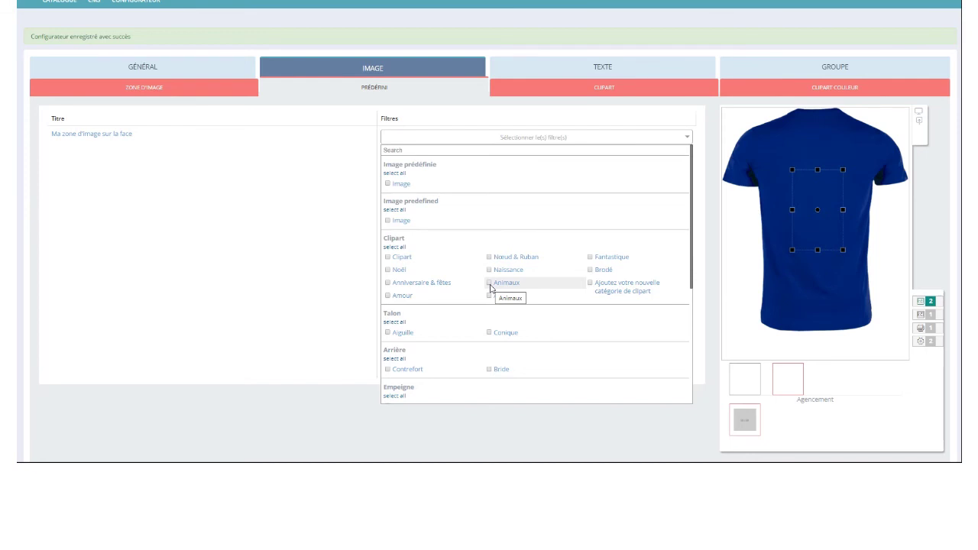
click(242, 202)
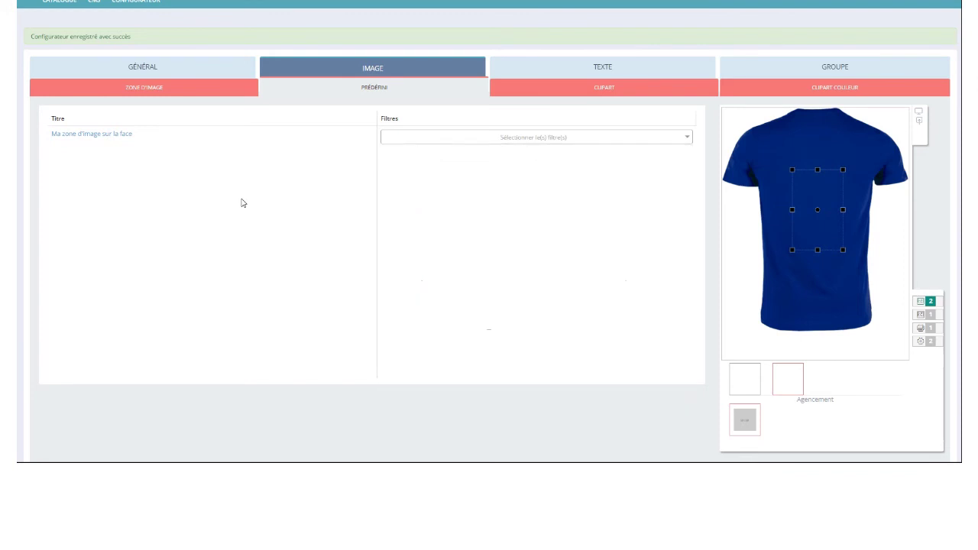
click(220, 89)
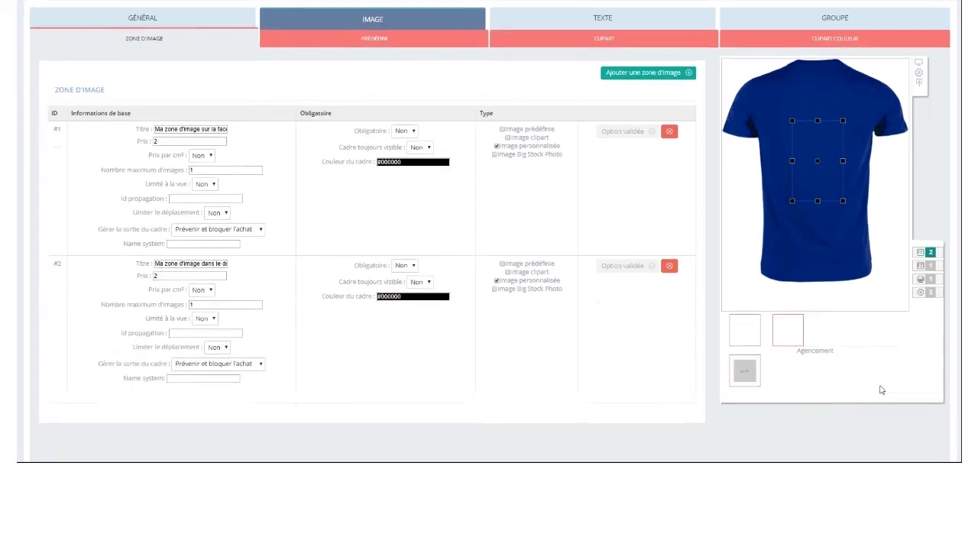
Add a text zone titled "Mon texte sur la face" with a price of 1.
scroll(882, 390, up, 1)
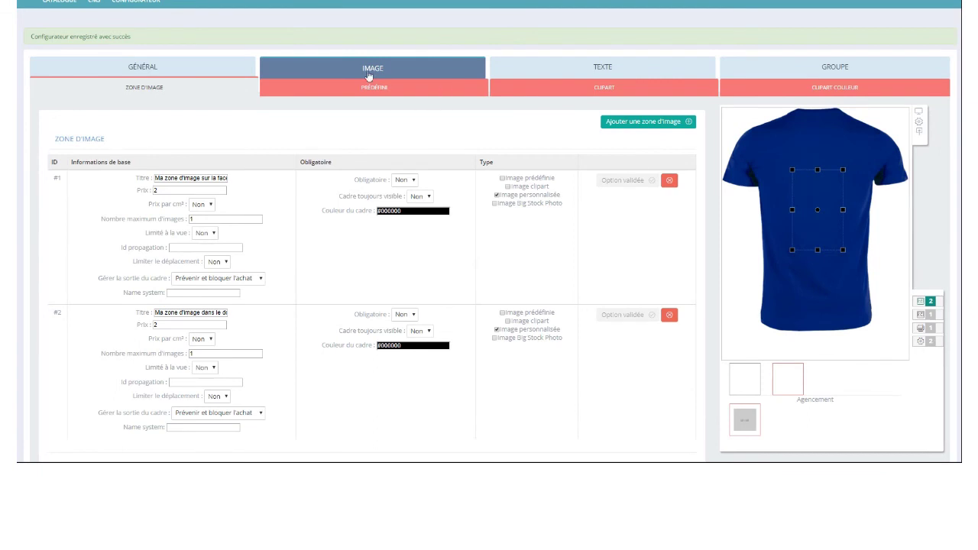
click(565, 69)
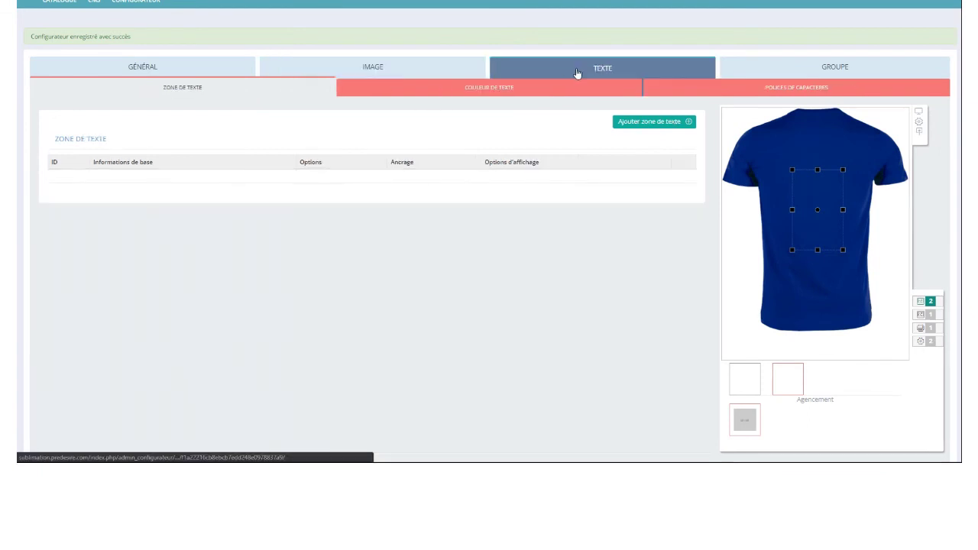
click(642, 124)
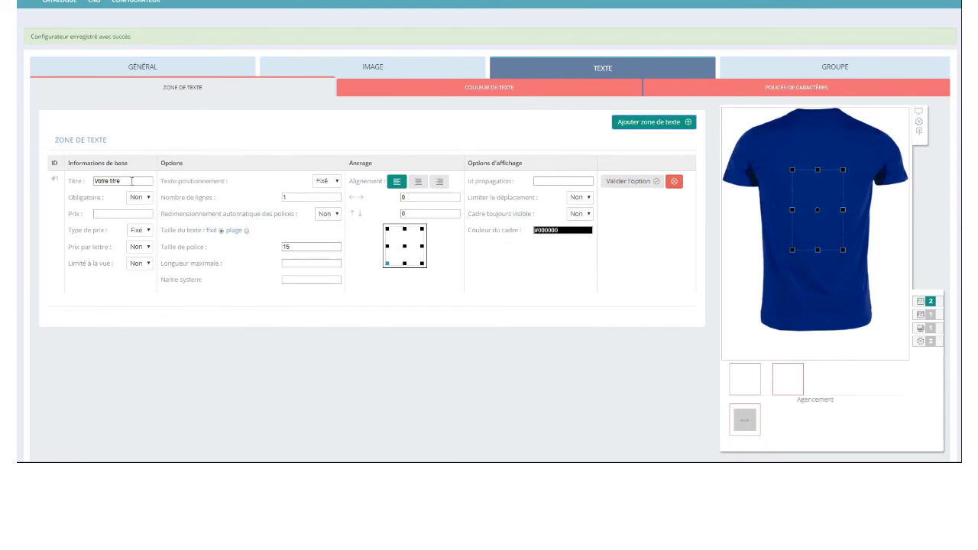
drag(153, 180, 69, 180)
text(Mon)
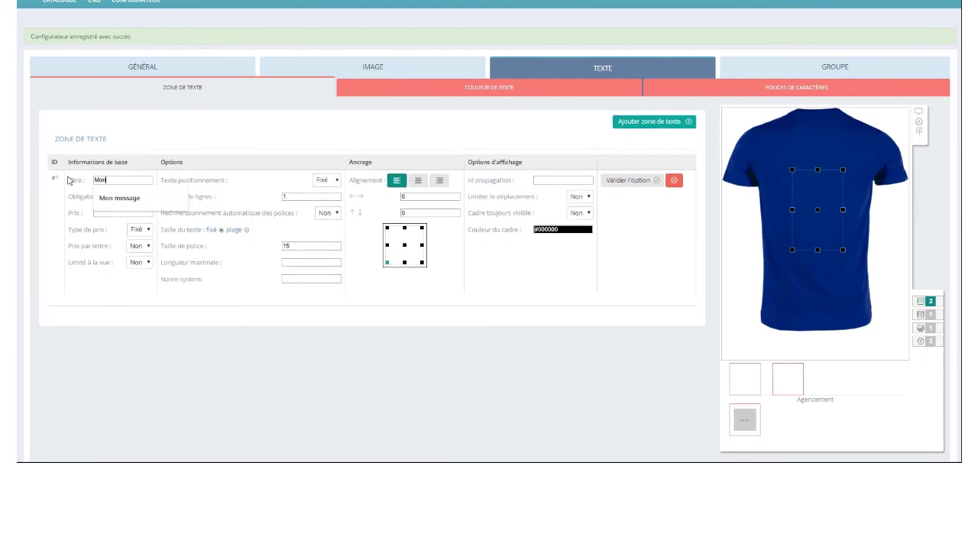
text( texte sur la face)
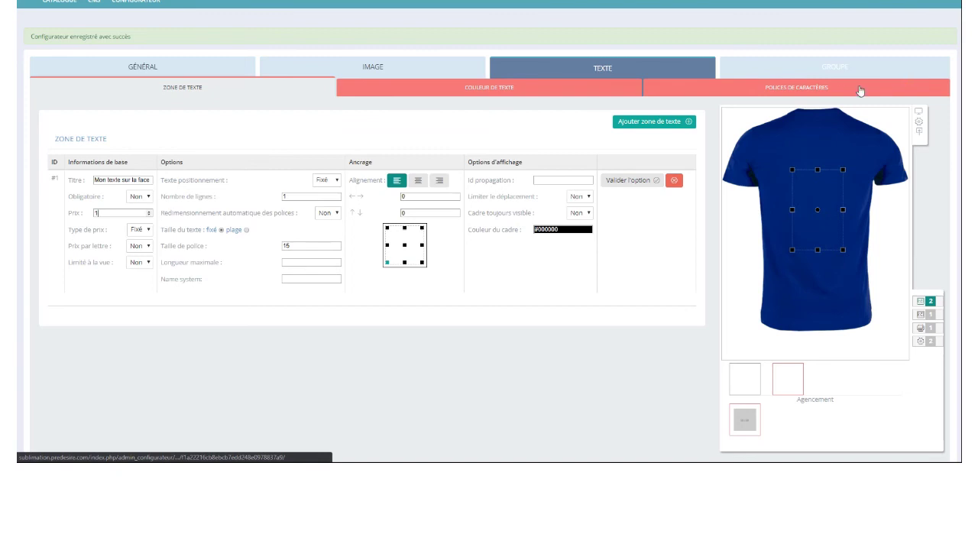
Add the teal Bleu, Bleu foncé, Rouge and Gris to the selected text colours.
click(572, 91)
click(65, 169)
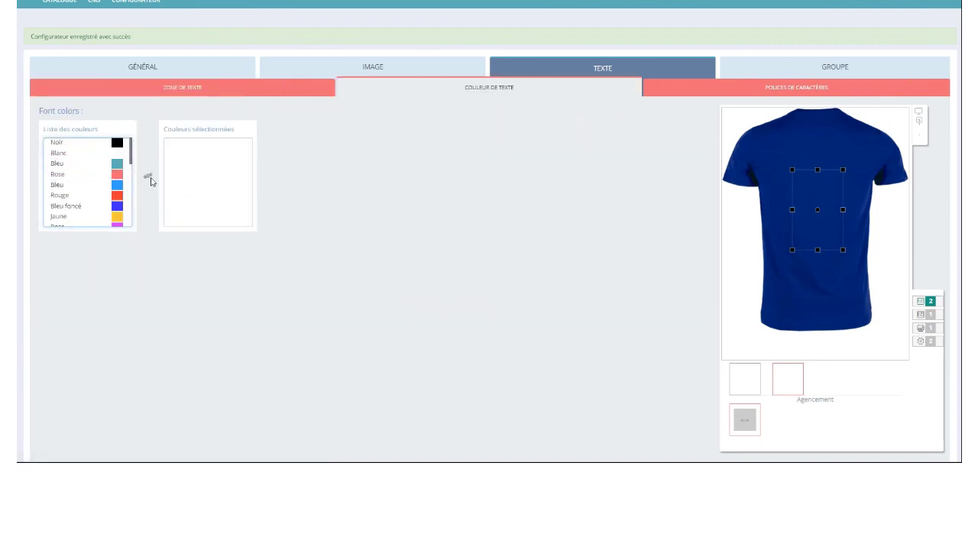
click(76, 163)
double_click(77, 163)
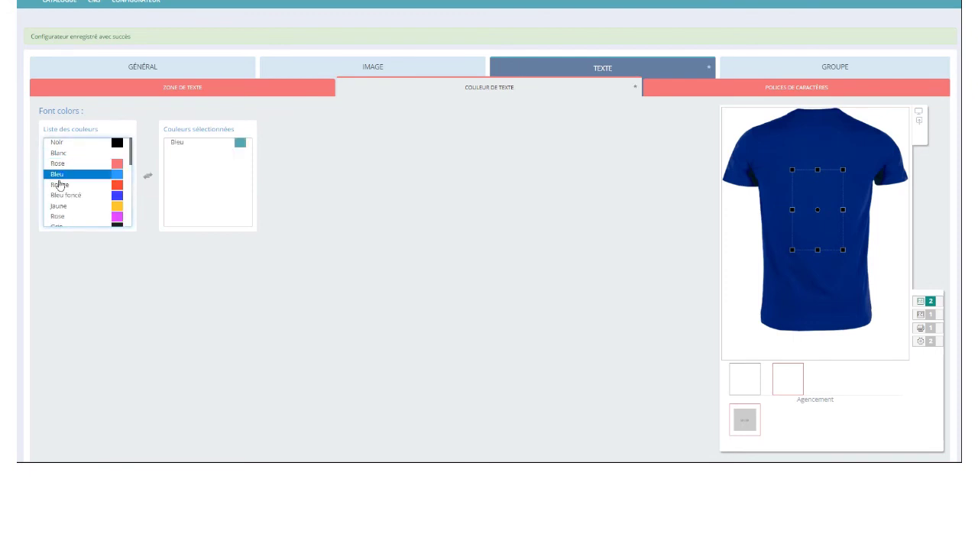
click(59, 194)
double_click(60, 194)
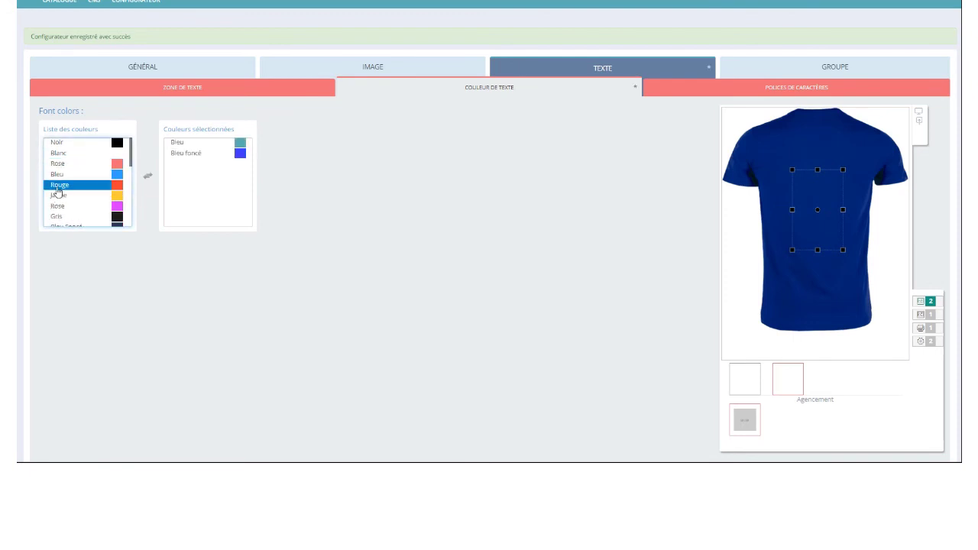
double_click(58, 187)
click(61, 206)
double_click(61, 206)
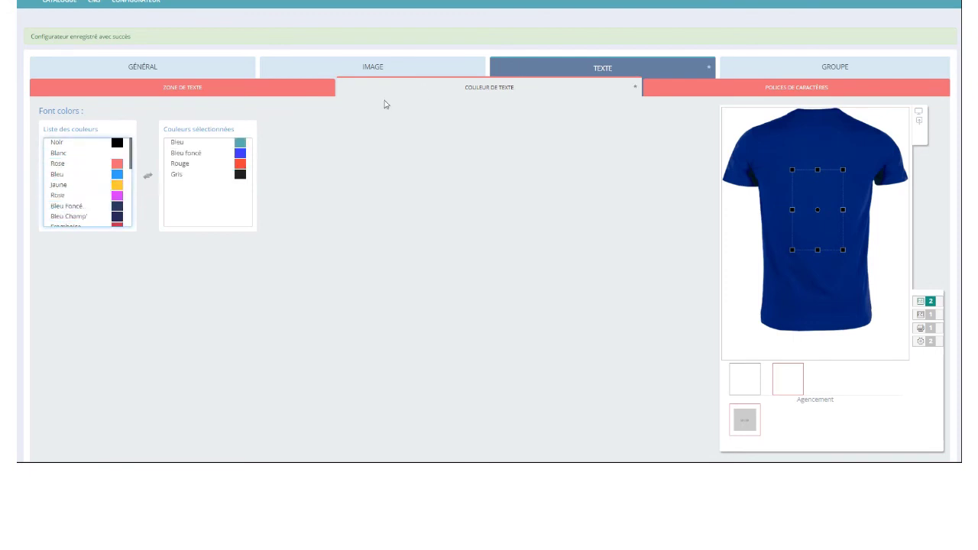
Add OpenSans, Bangers and Stay Outside to the selected text fonts.
click(772, 90)
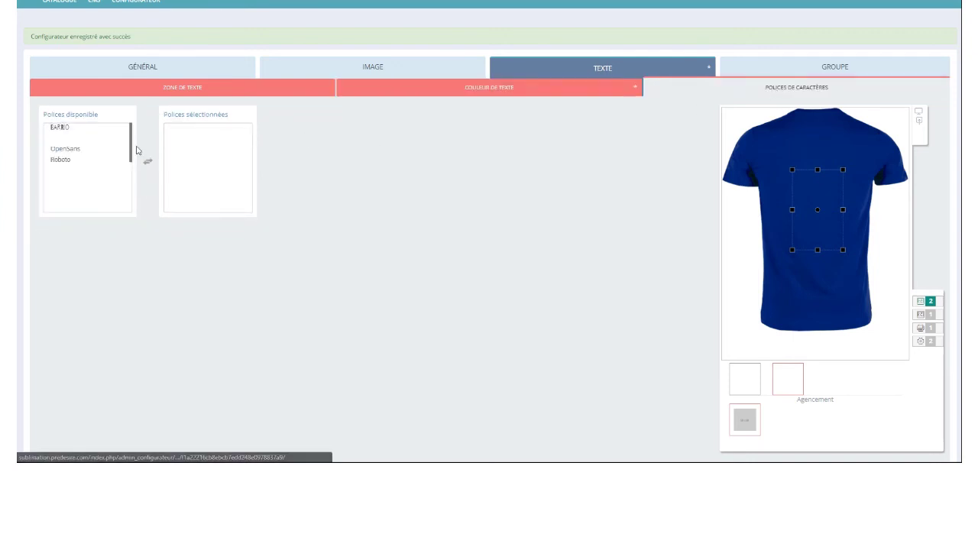
click(74, 158)
click(72, 150)
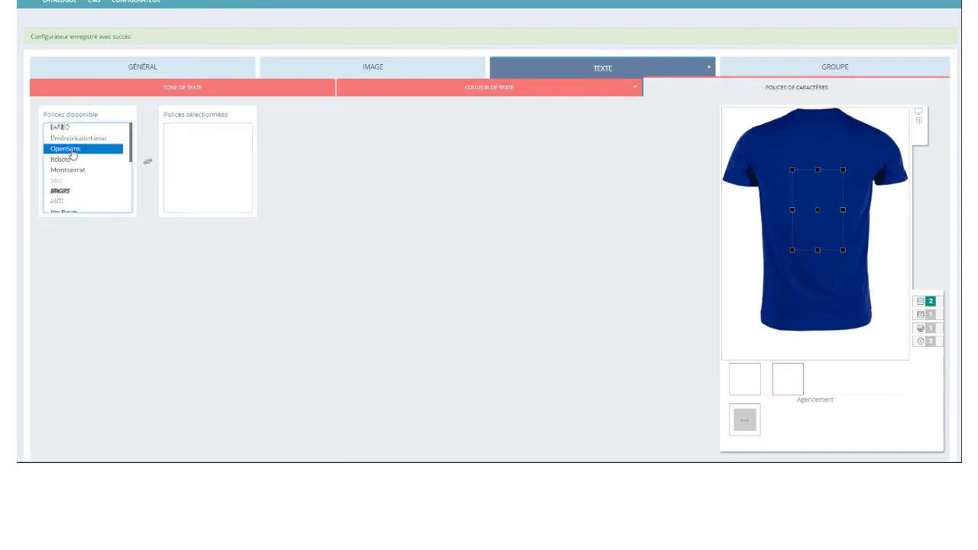
double_click(72, 150)
click(63, 182)
double_click(63, 182)
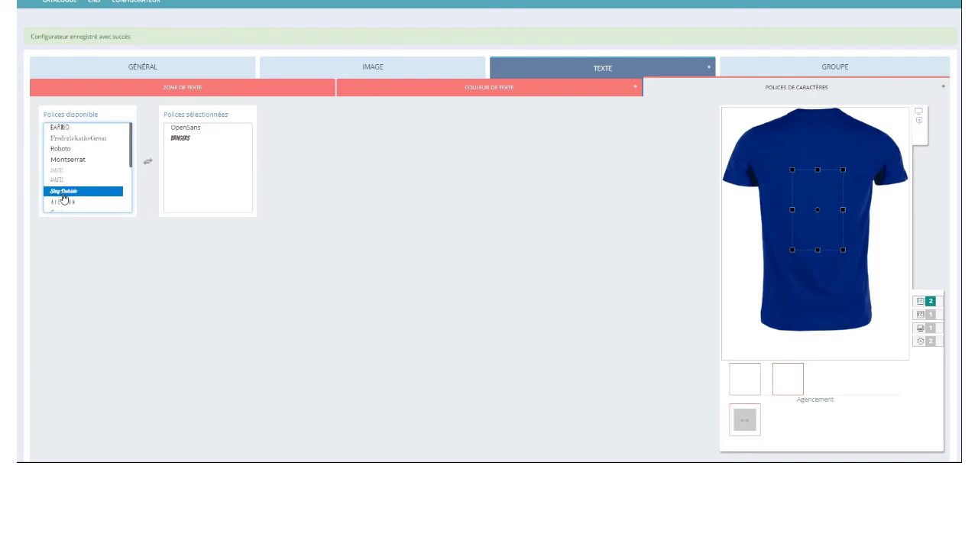
double_click(62, 193)
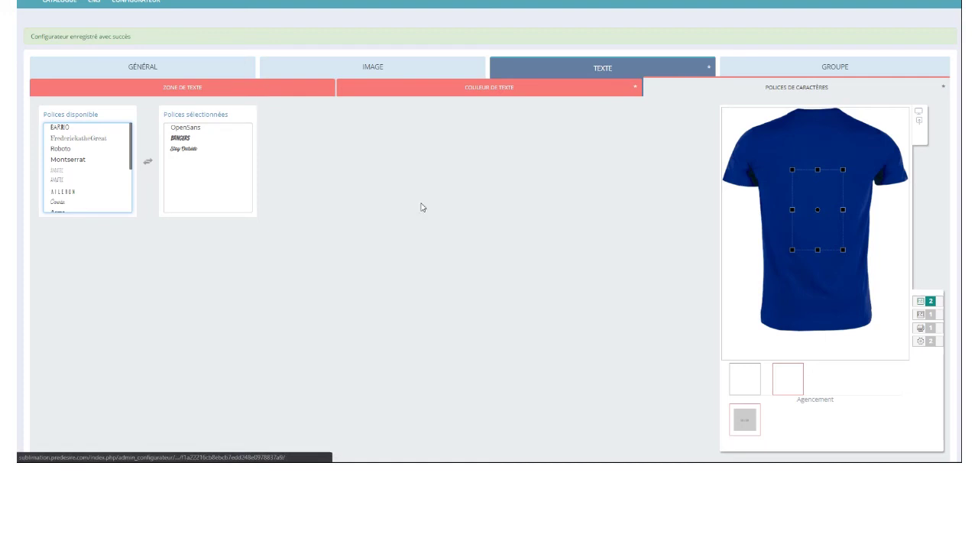
Show the front view, reveal the zone size and position settings, and examine the enlarged T-shirt preview.
click(747, 378)
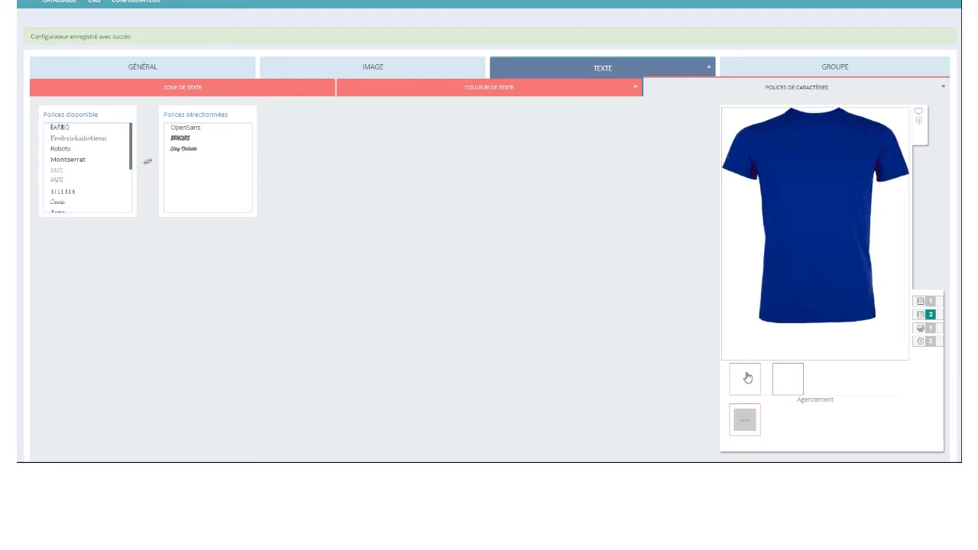
click(249, 93)
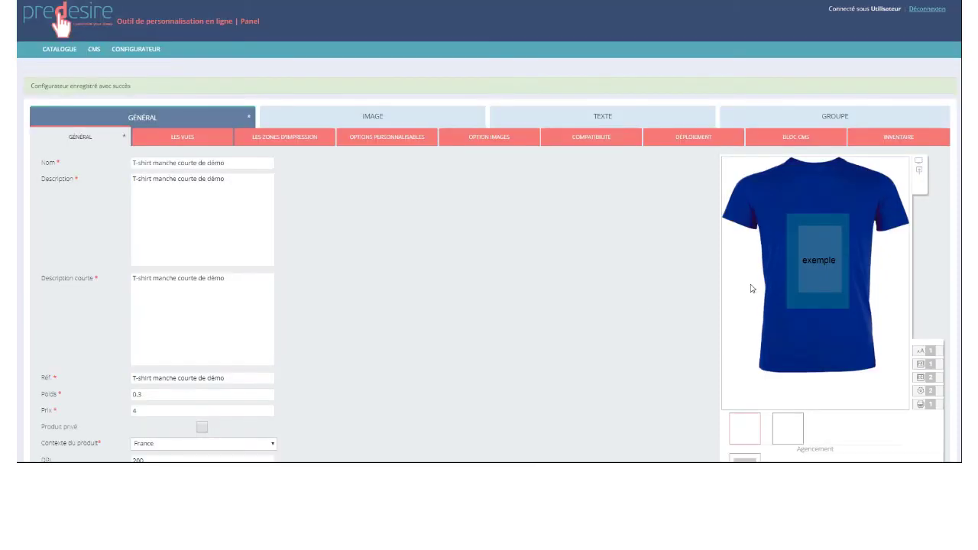
click(362, 121)
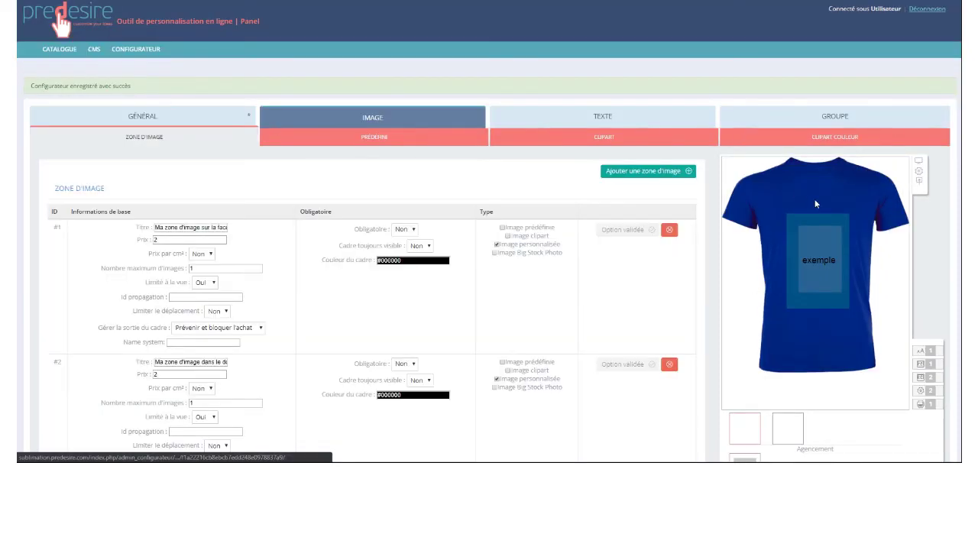
click(920, 171)
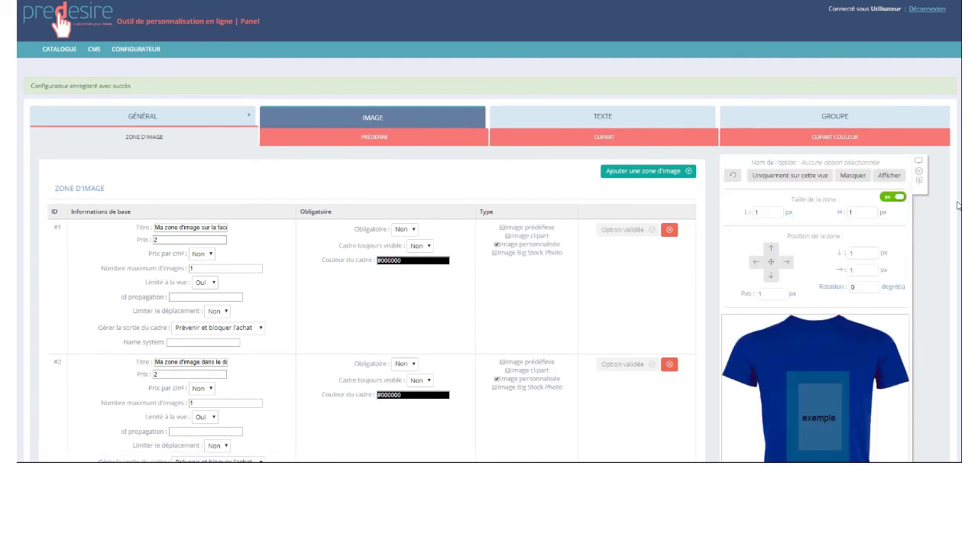
click(921, 165)
click(923, 167)
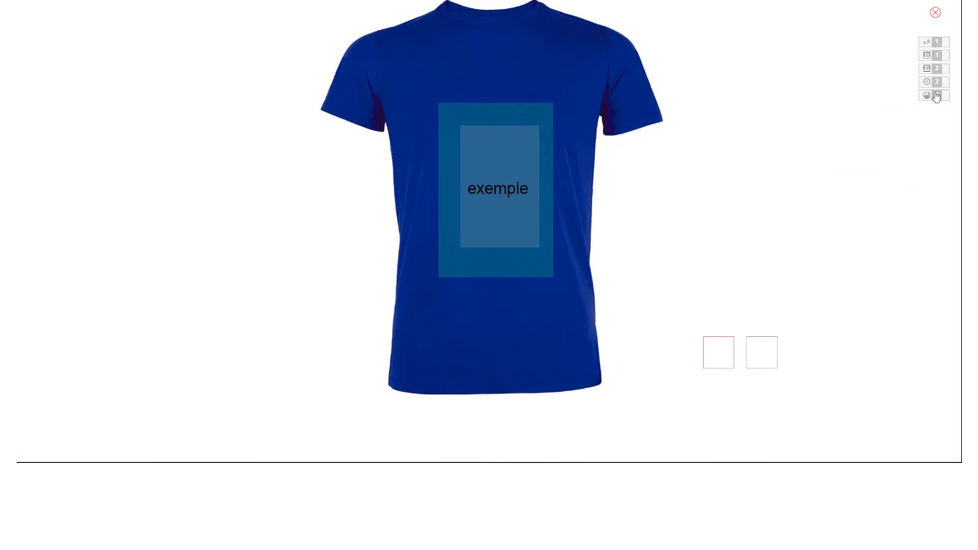
click(935, 13)
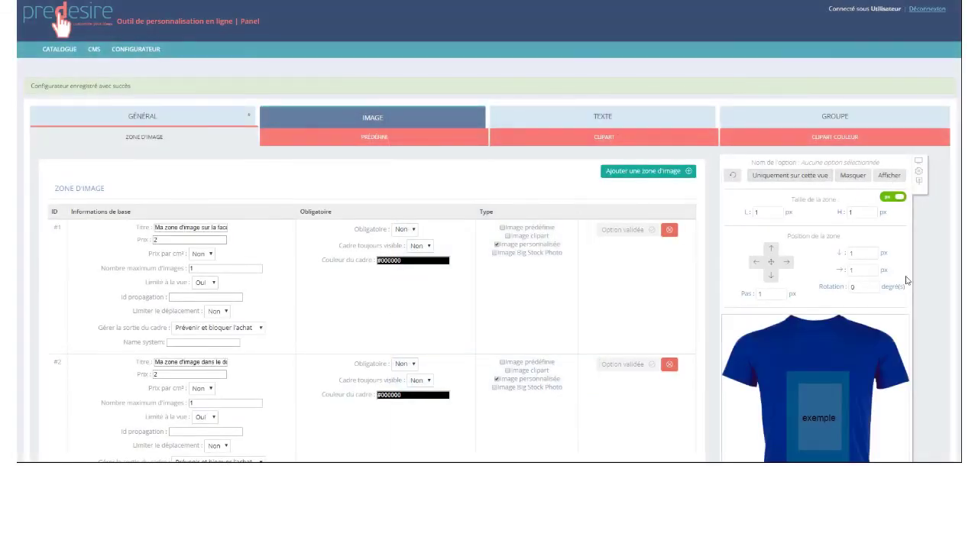
Select the "Mon texte sur la face" zone on the front view and review its size and position settings.
scroll(907, 277, down, 3)
scroll(906, 277, up, 1)
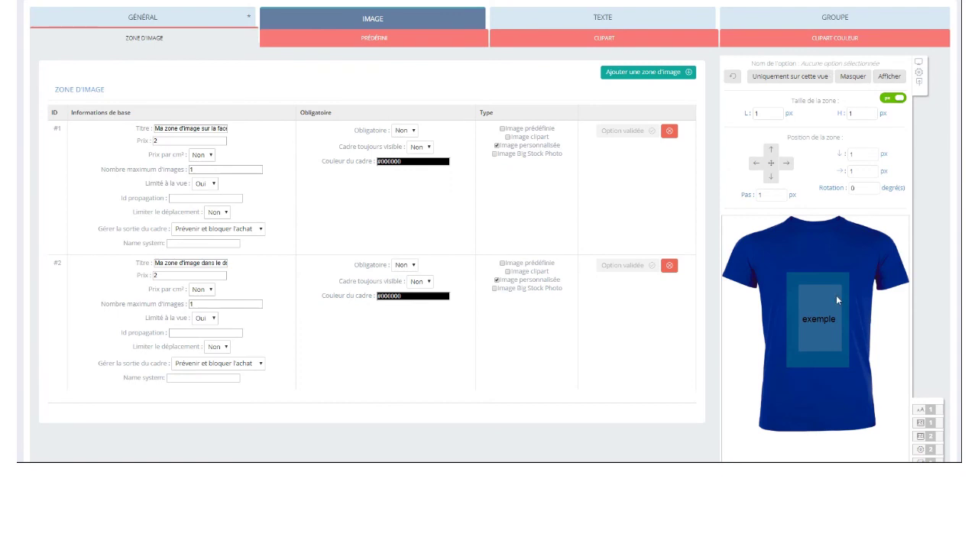
click(931, 415)
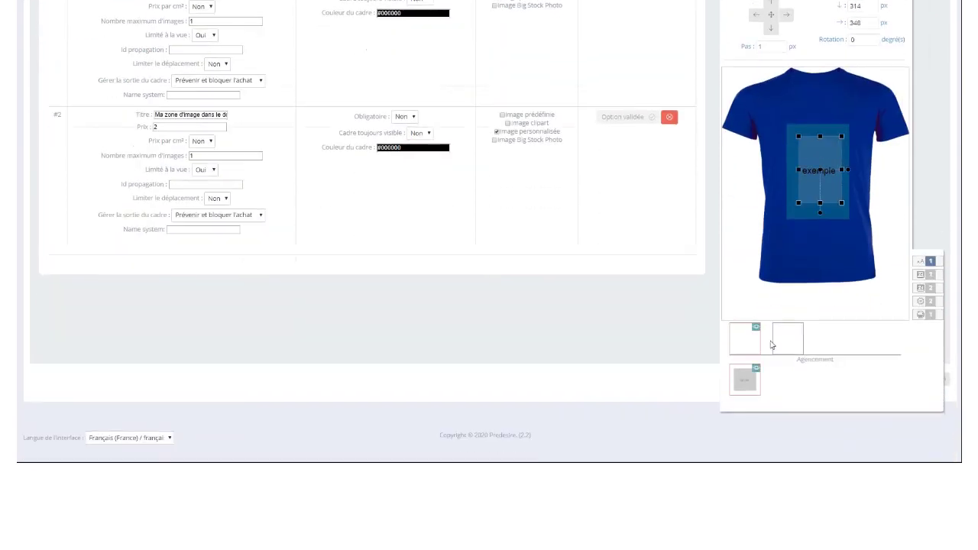
scroll(817, 334, up, 2)
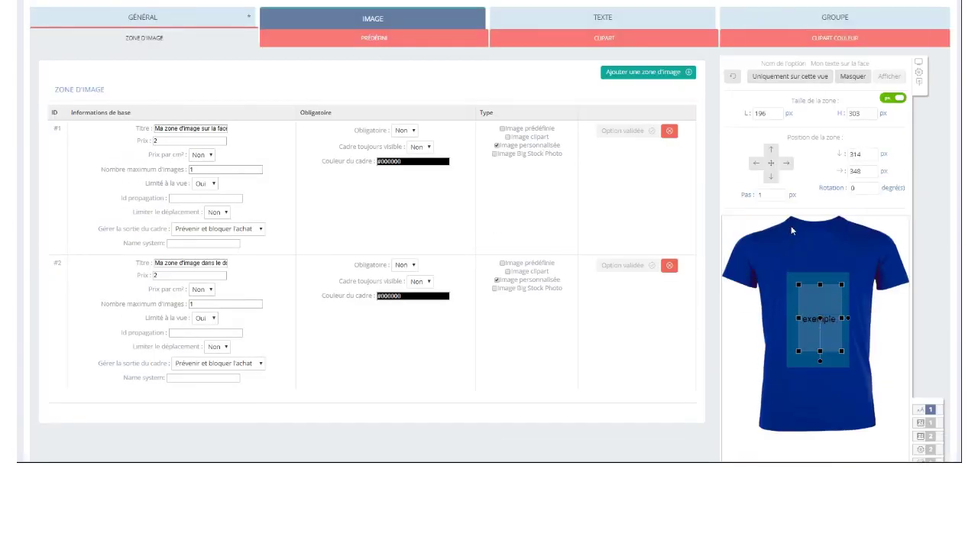
scroll(792, 231, down, 3)
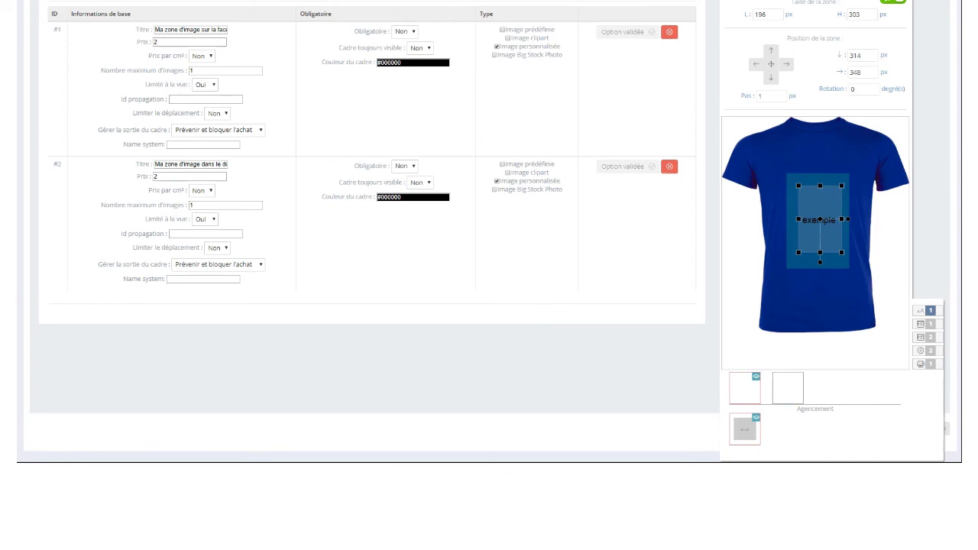
scroll(360, 339, up, 1)
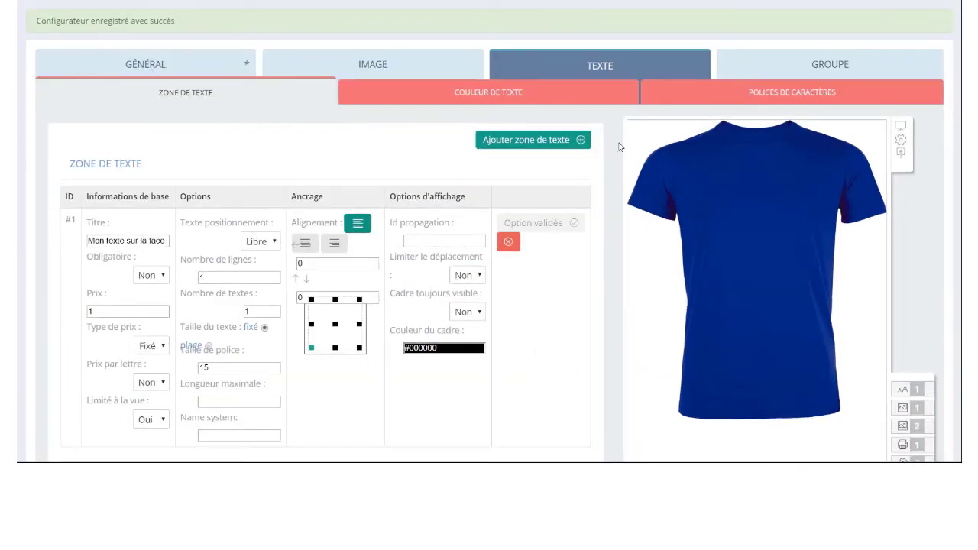
Rename the option group holding Taille and Couleur as "Taille et couleur".
click(804, 68)
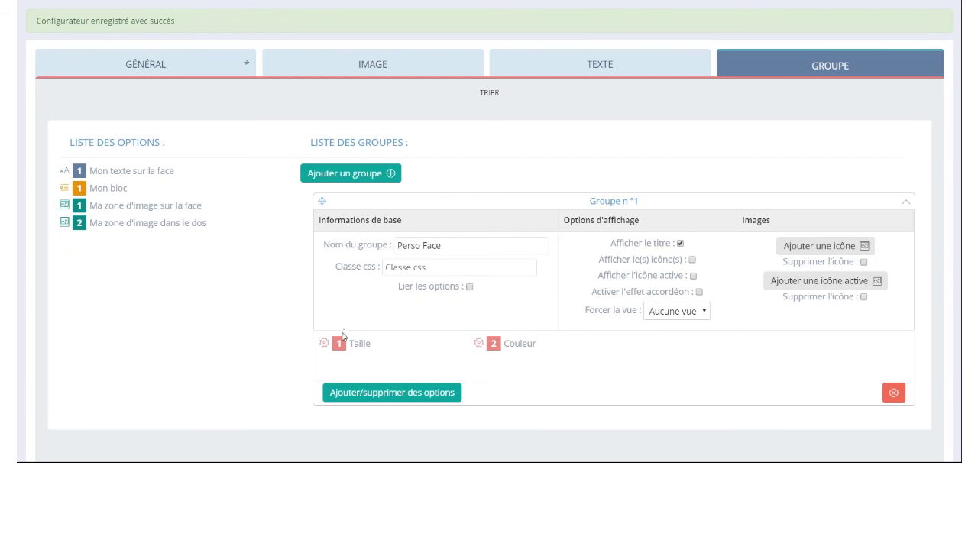
drag(464, 245, 377, 242)
text(TA)
text(aille et couleur)
Add a second option group named "Perso face".
click(394, 174)
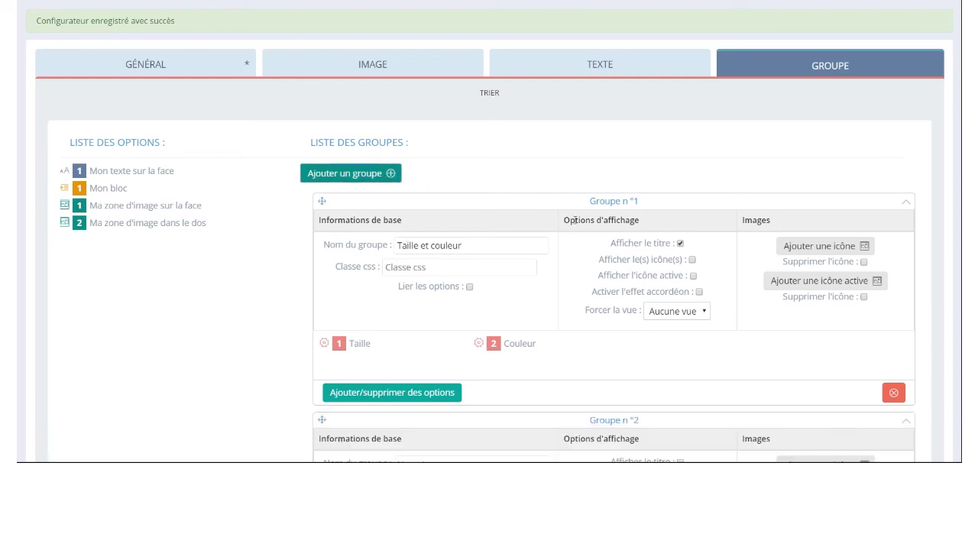
scroll(448, 373, down, 2)
click(441, 319)
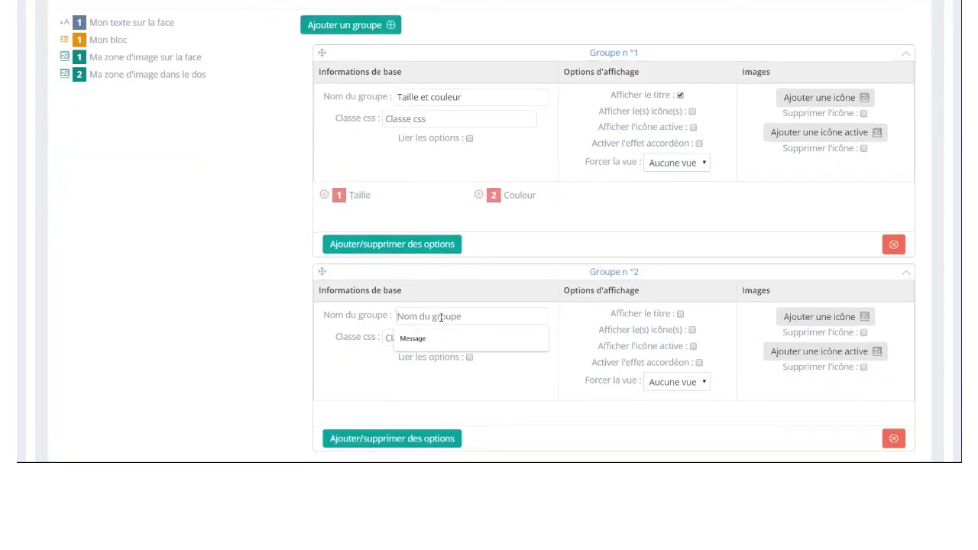
text(Perso face)
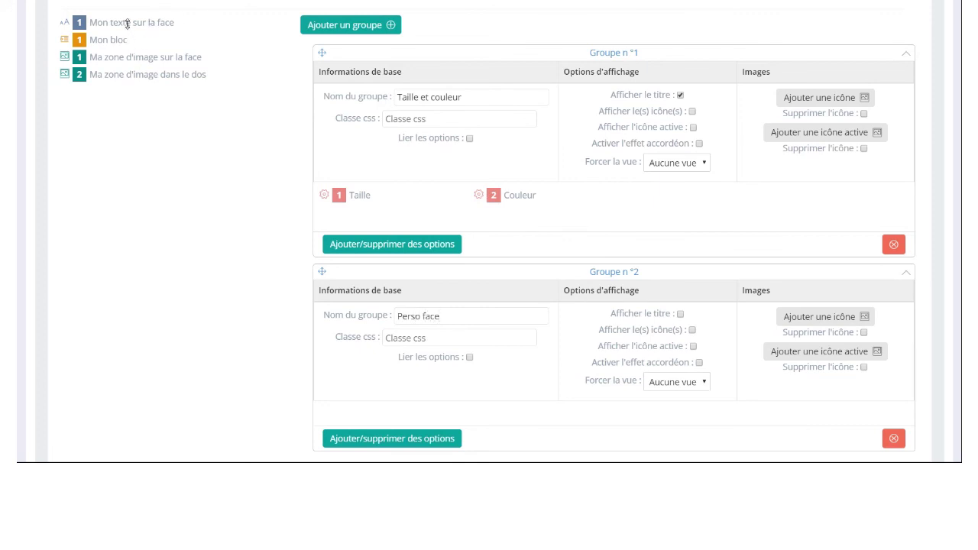
Assign "Ma zone d'image sur la face" and "Mon texte sur la face" to the Perso face group.
drag(176, 23, 367, 439)
click(448, 438)
click(392, 197)
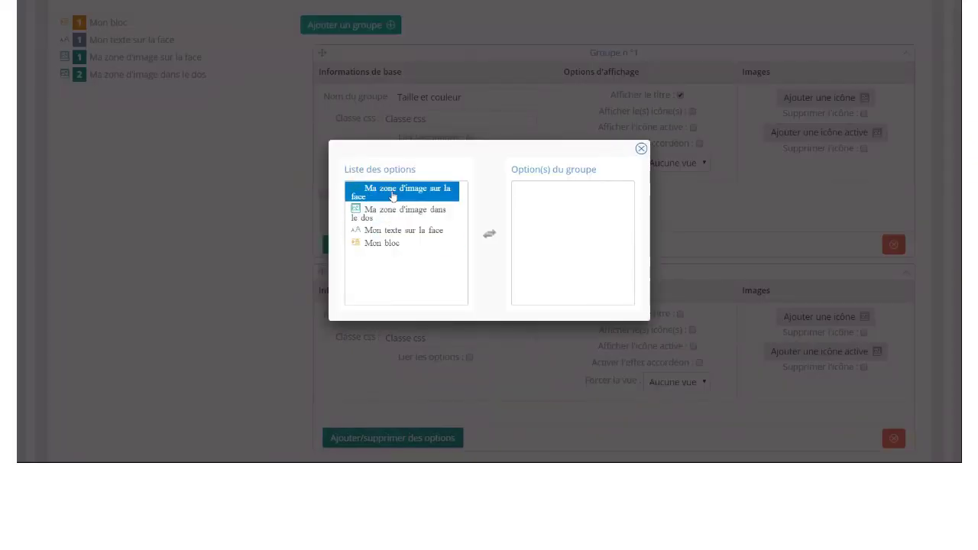
double_click(392, 197)
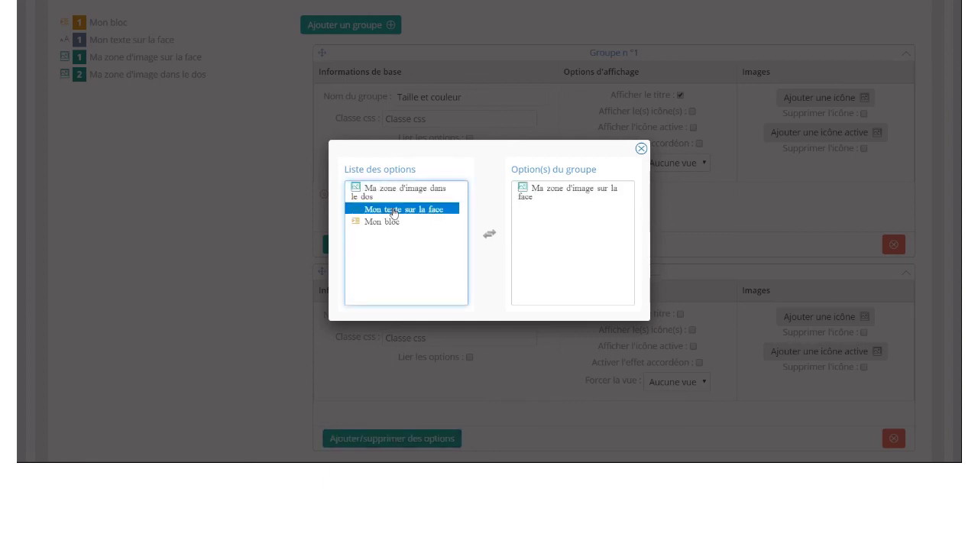
double_click(394, 210)
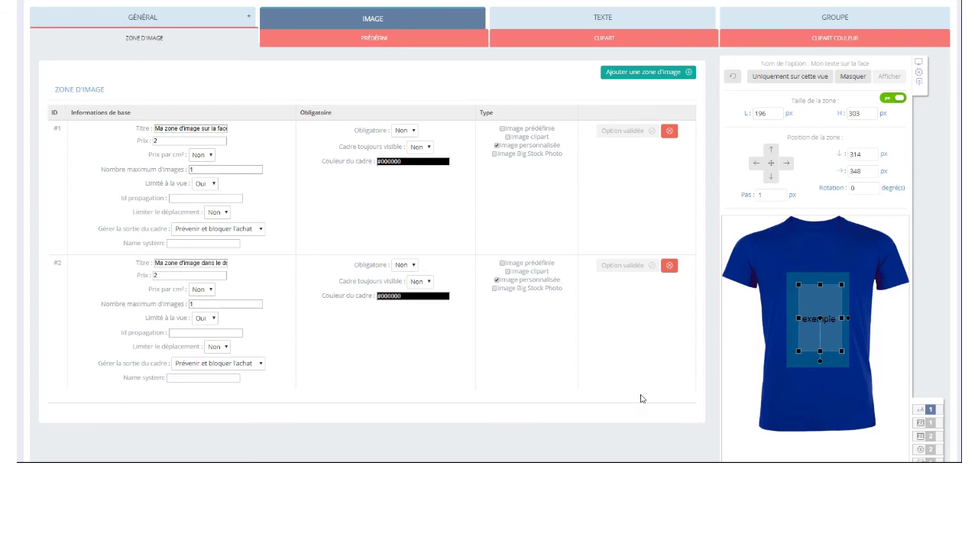
Return to the general settings of the T-shirt configurator and save it.
scroll(642, 396, down, 2)
scroll(459, 218, up, 3)
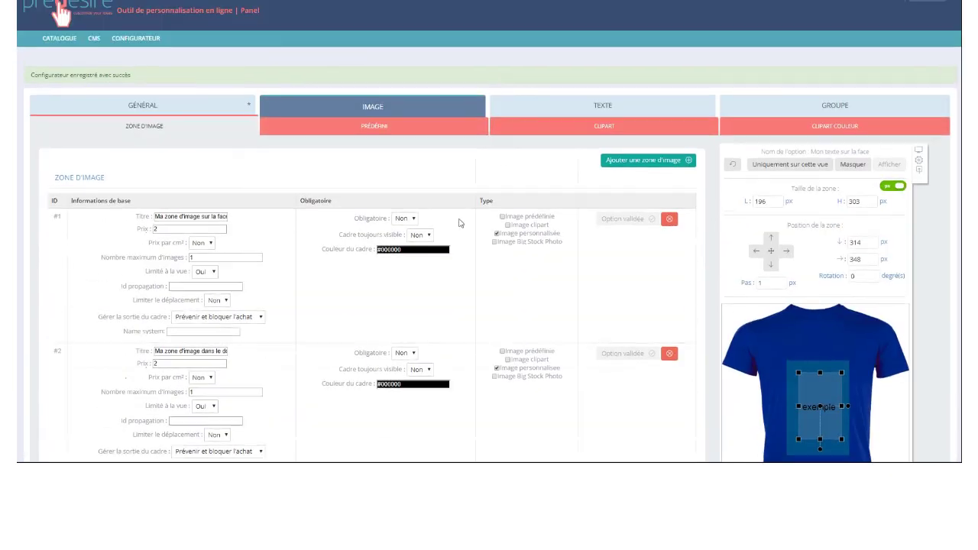
click(195, 116)
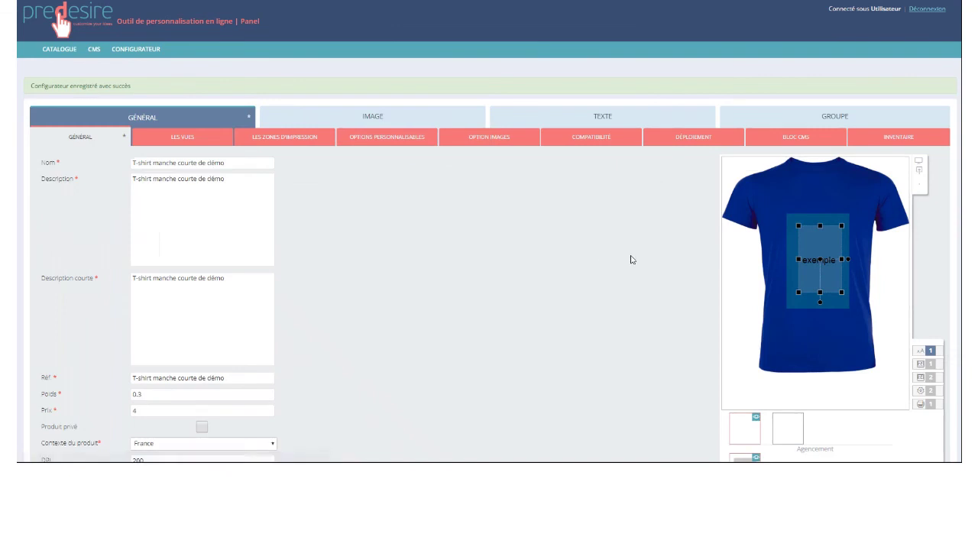
scroll(631, 262, down, 2)
click(862, 377)
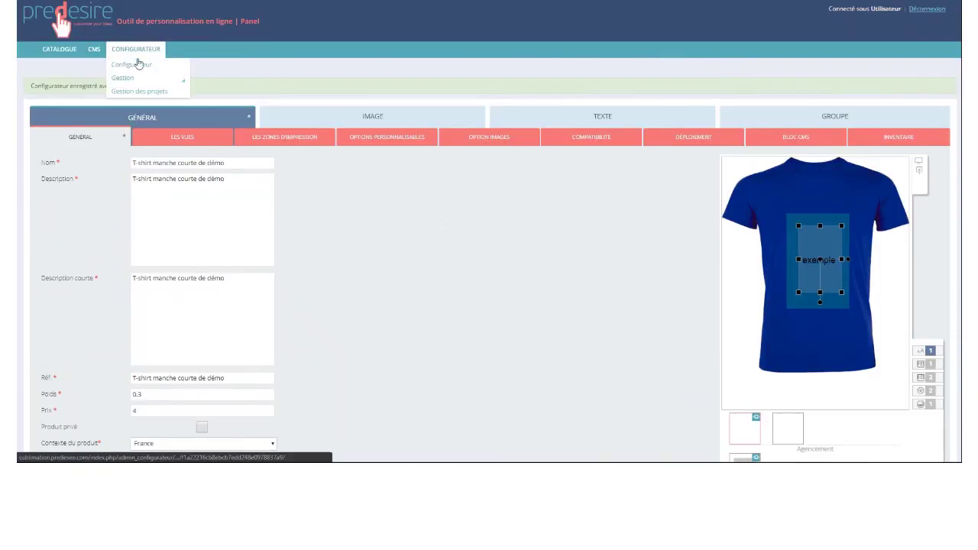
Open the preview of "T-shirt manche courte de démo" from the configurator list and enlarge the page.
click(138, 63)
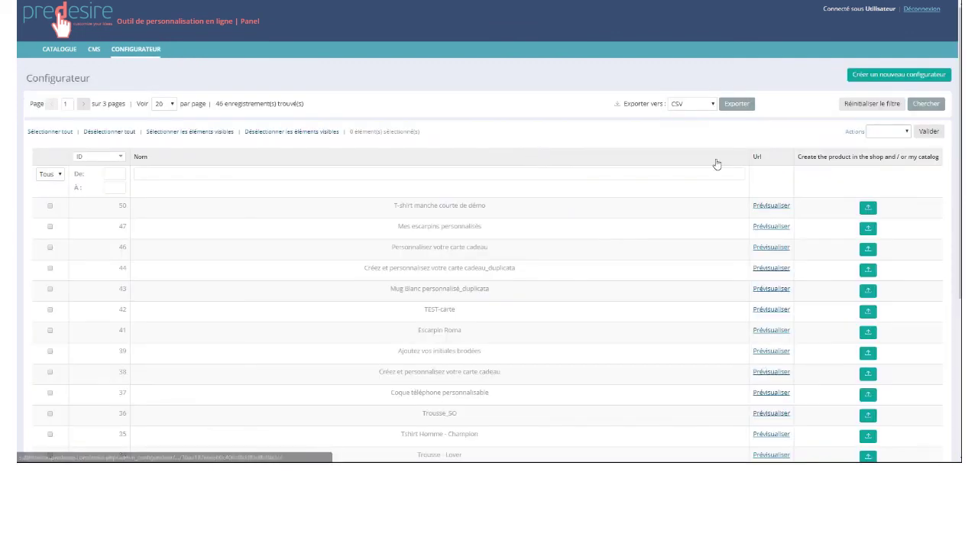
click(728, 213)
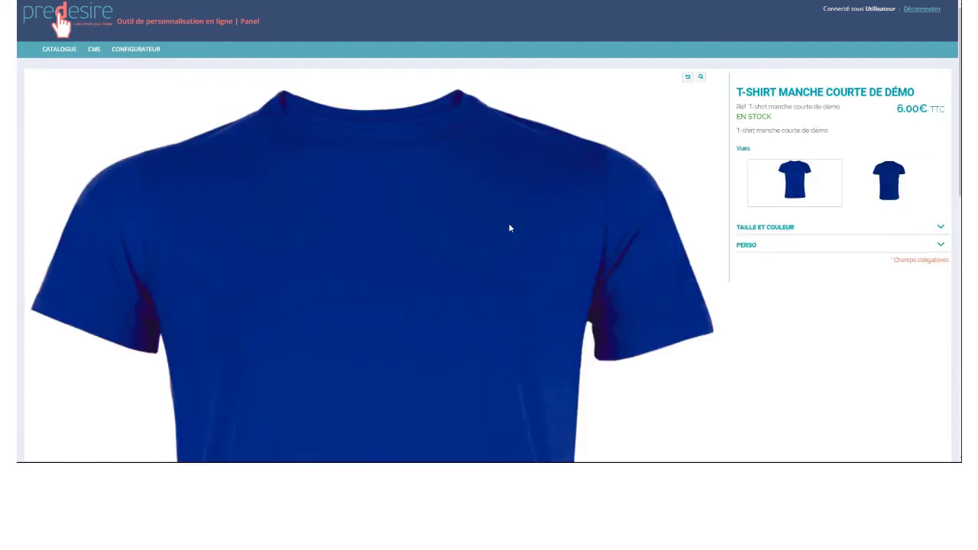
key(ctrl+plus)
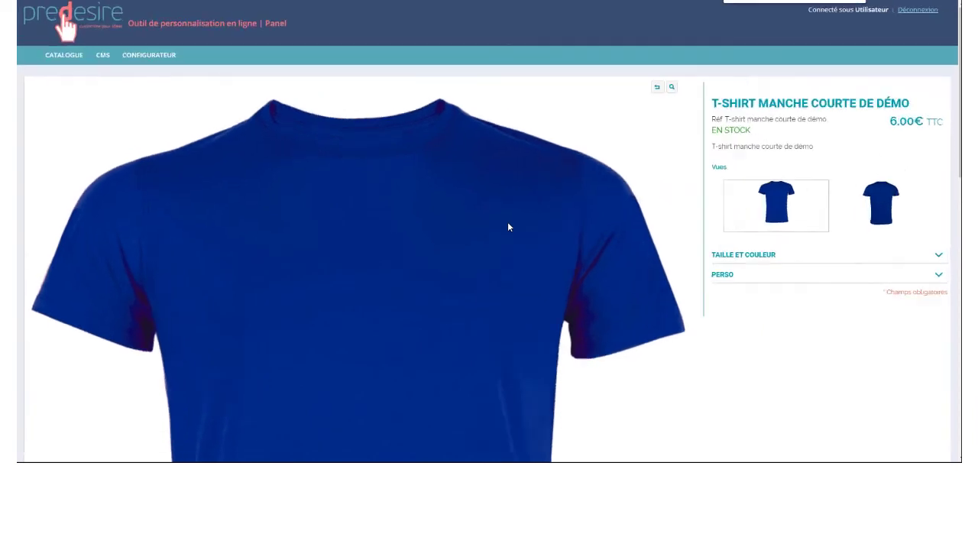
key(ctrl+plus)
key(ctrl+plus)
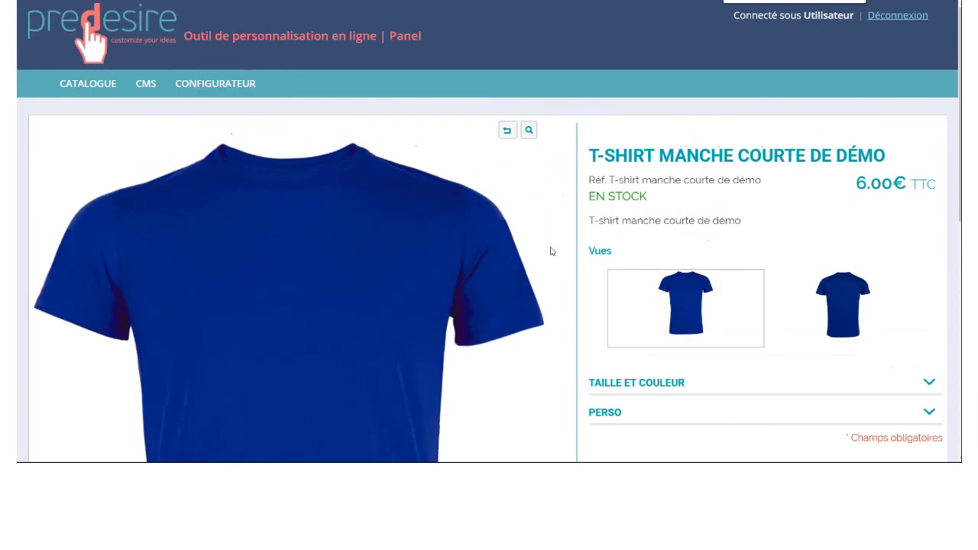
scroll(711, 269, down, 1)
scroll(710, 269, down, 1)
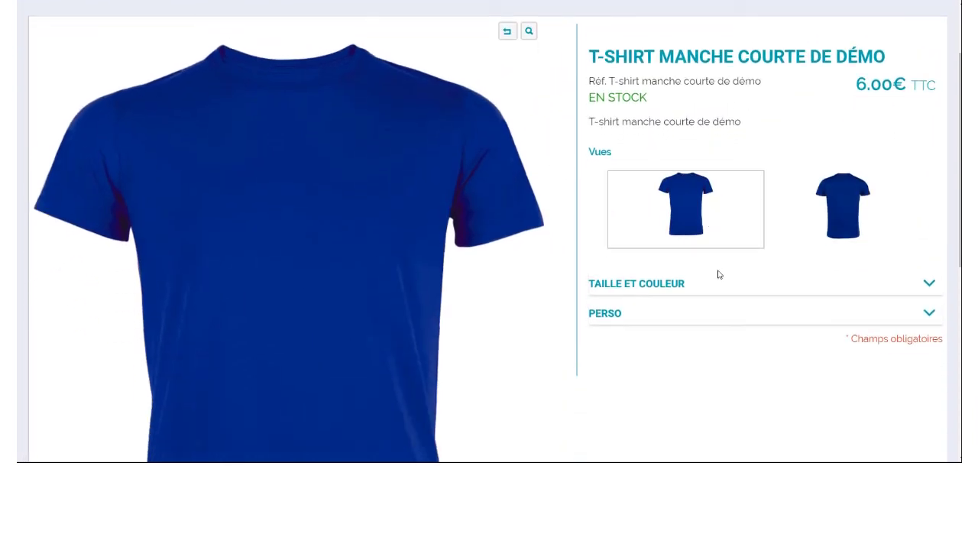
Choose size M and the colour Rouge for the previewed T-shirt.
click(706, 288)
scroll(720, 316, down, 2)
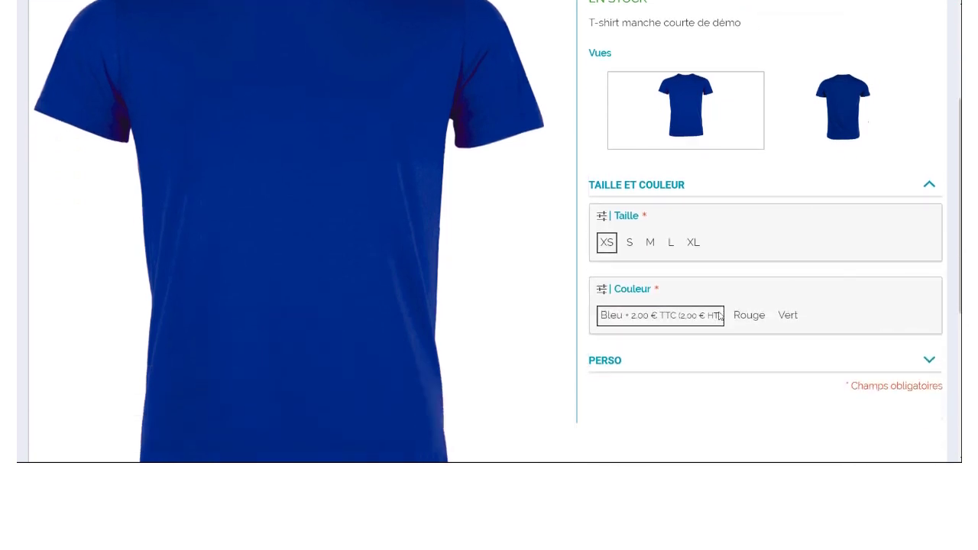
click(651, 243)
click(751, 320)
scroll(728, 253, down, 2)
scroll(687, 246, down, 1)
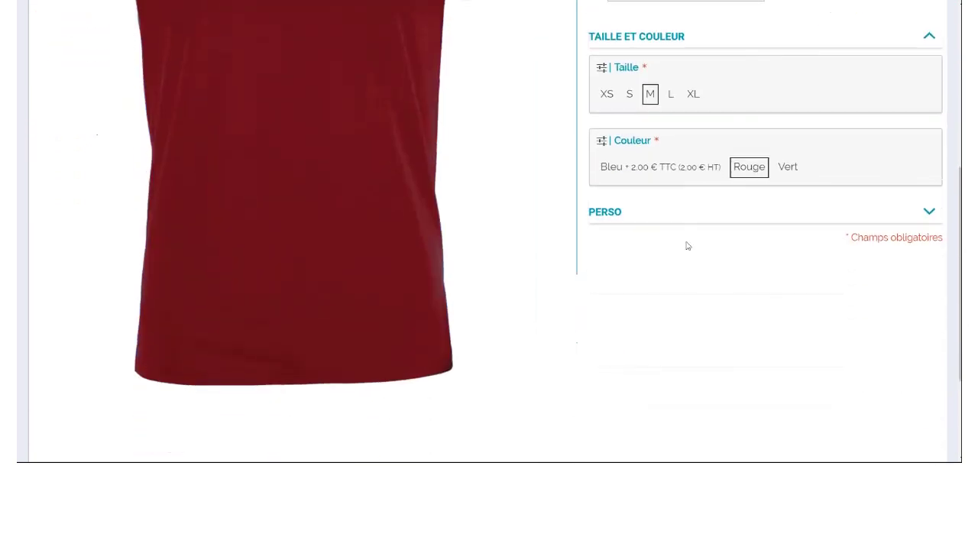
Upload burger.jpg to "Ma zone d'image sur la face" in the Perso group of the previewed T-shirt.
click(929, 212)
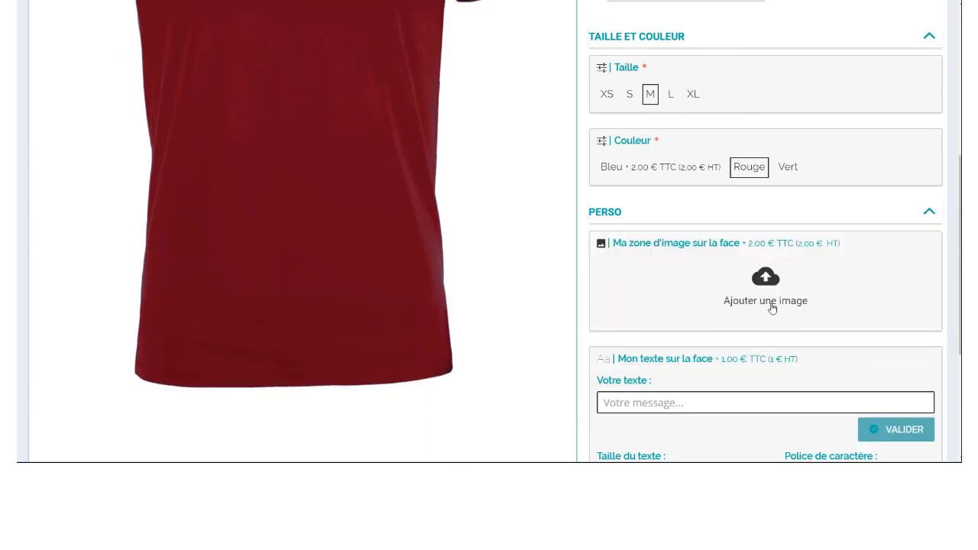
click(775, 300)
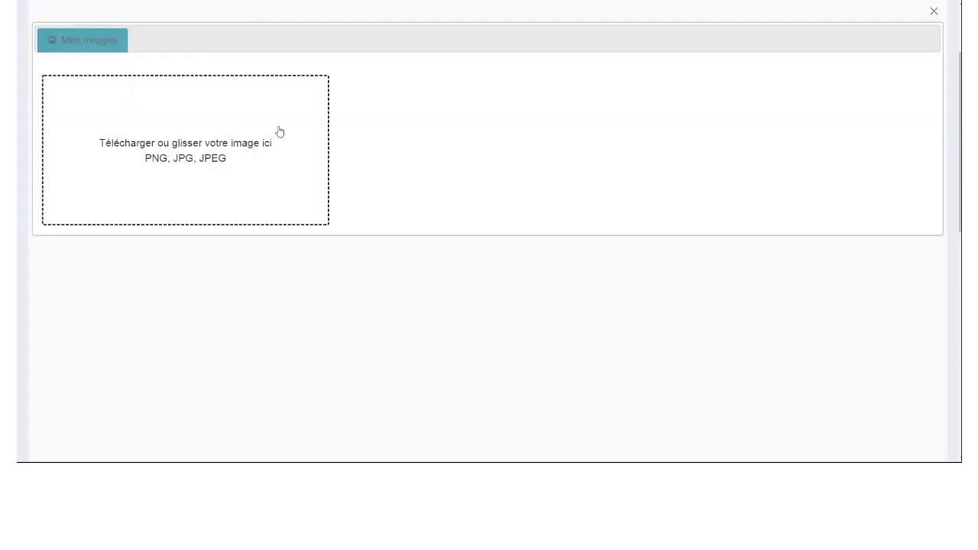
click(232, 146)
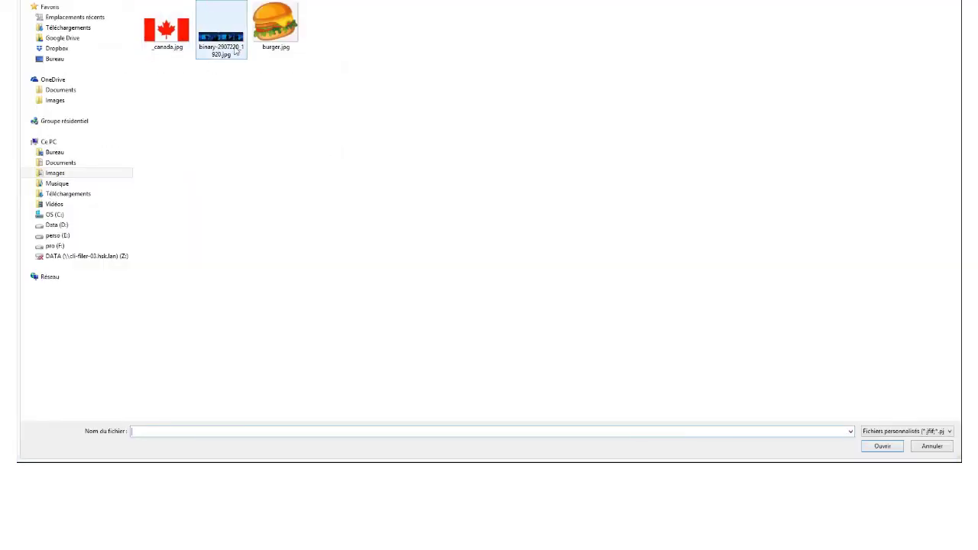
double_click(280, 49)
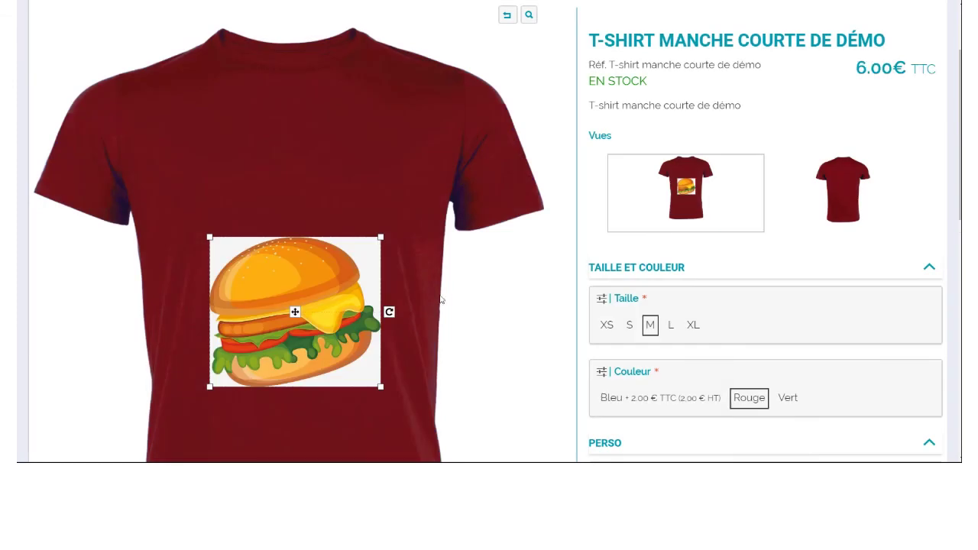
Shrink the burger image on the T-shirt front to about two thirds of its size and reposition it near the middle.
scroll(440, 300, down, 3)
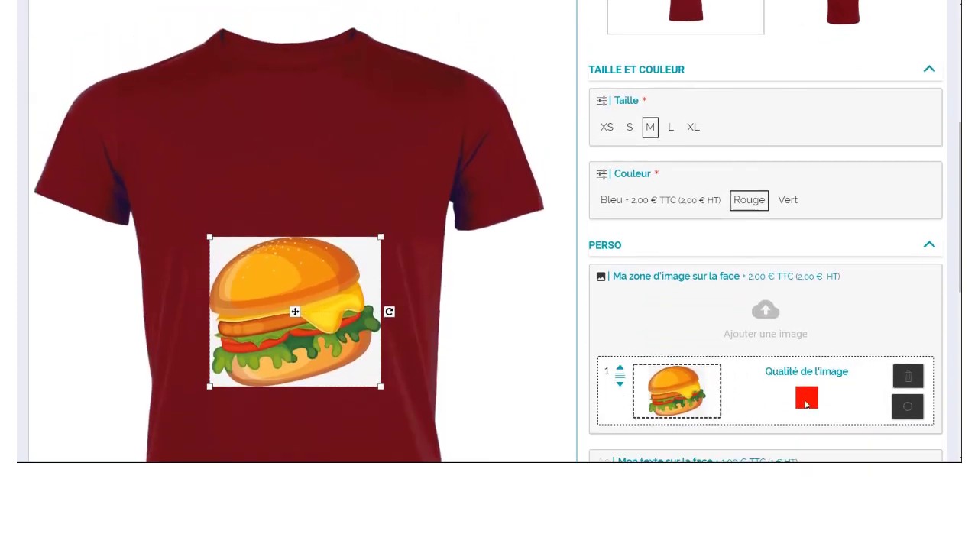
drag(382, 238, 333, 307)
drag(269, 349, 311, 328)
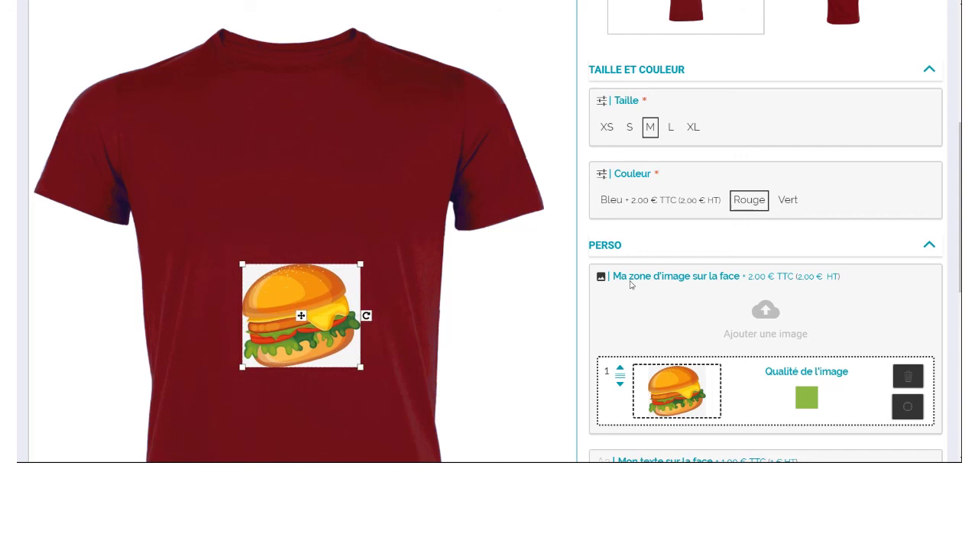
scroll(632, 284, down, 5)
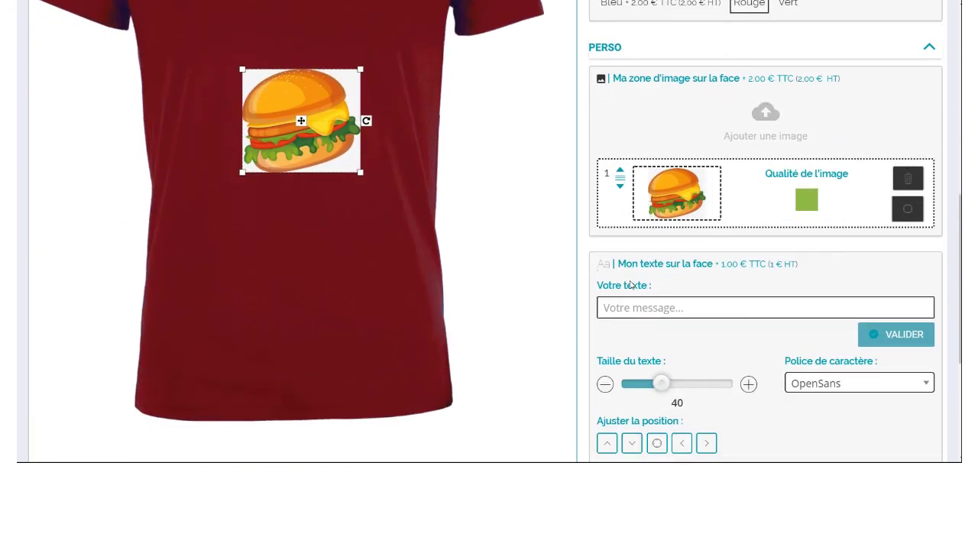
scroll(822, 397, down, 4)
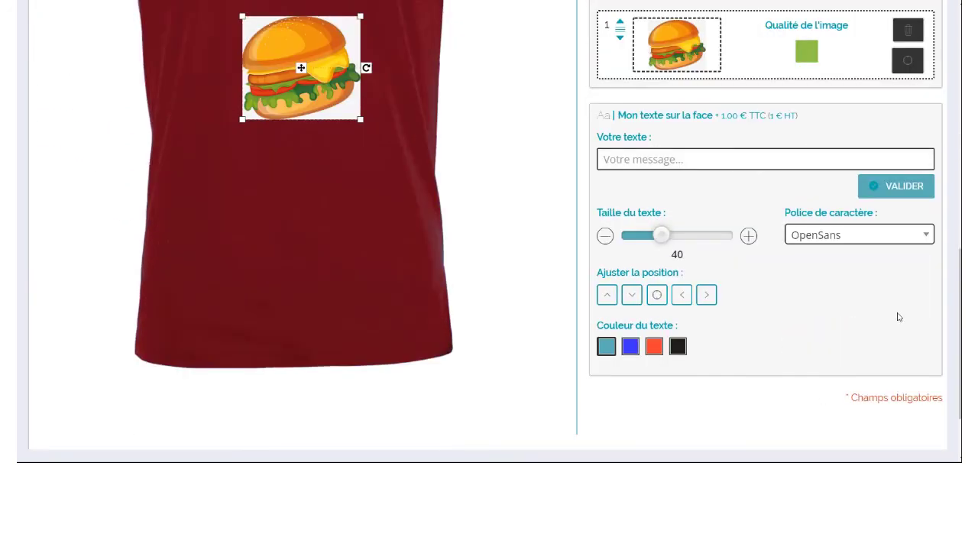
scroll(849, 391, down, 3)
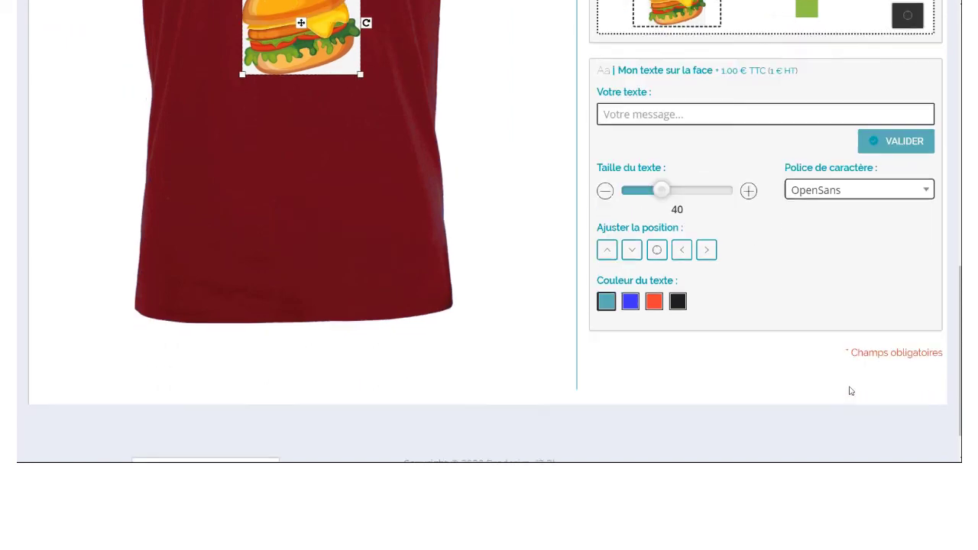
scroll(803, 368, up, 10)
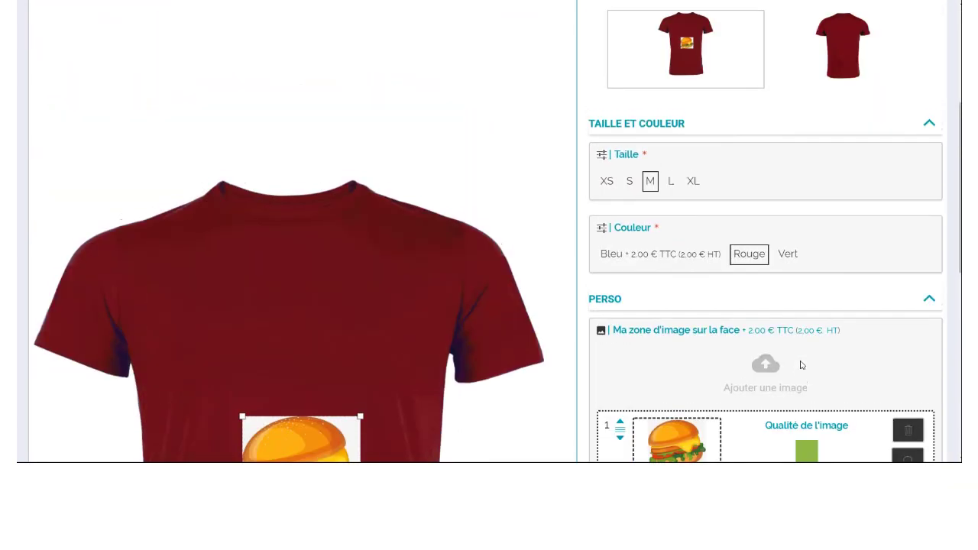